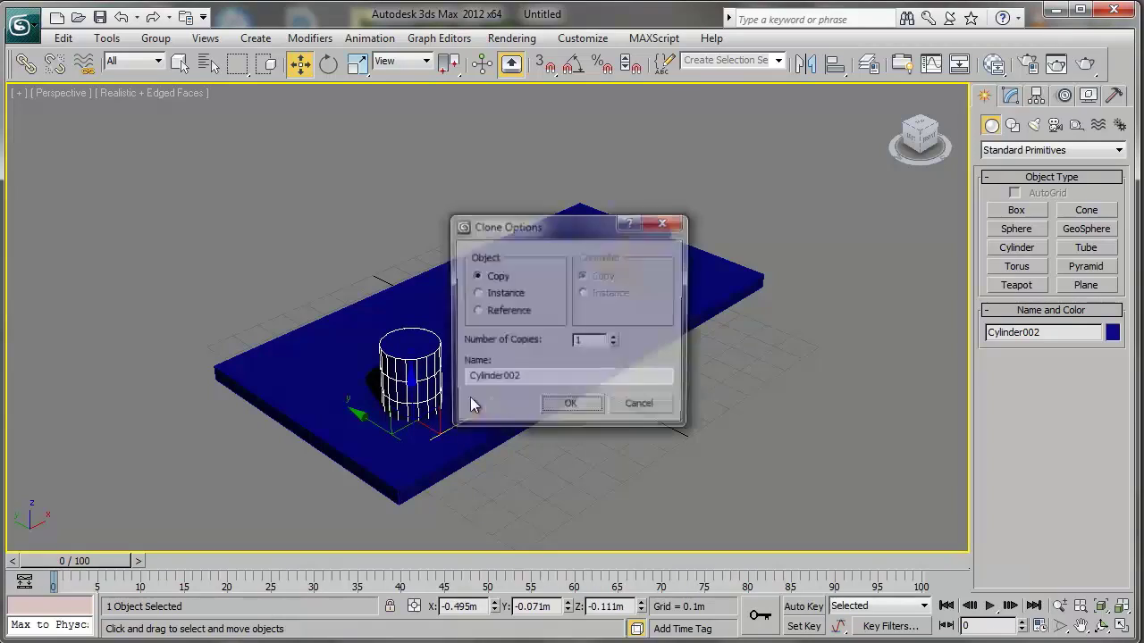
Clone the cylinder three times as independent copies, spreading them across the slab so they all pass through it
click(577, 408)
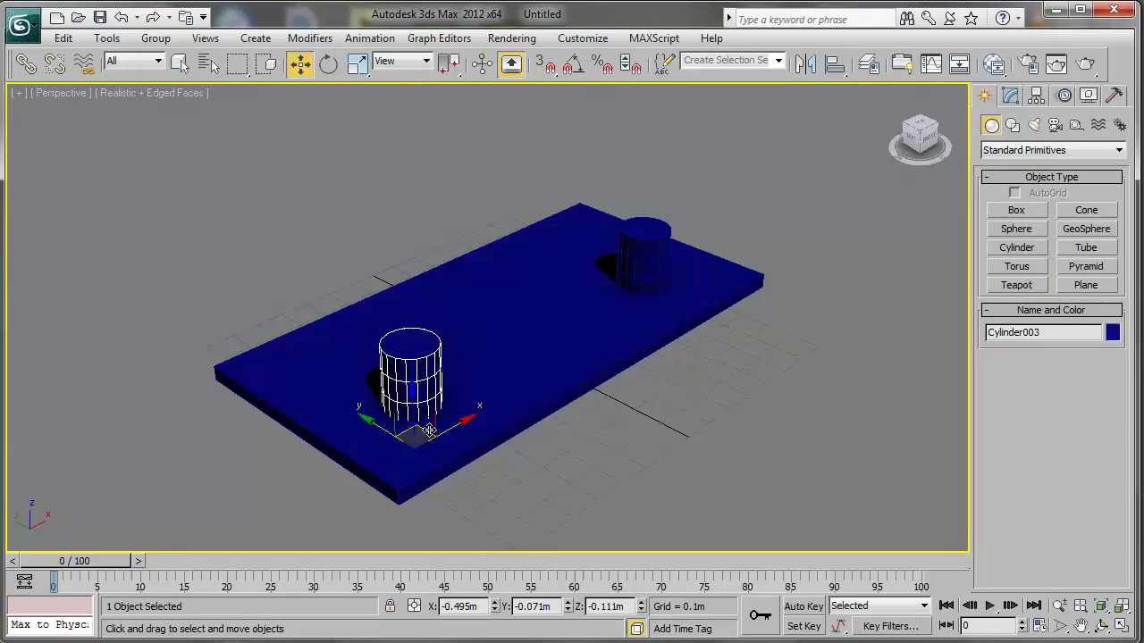
click(571, 406)
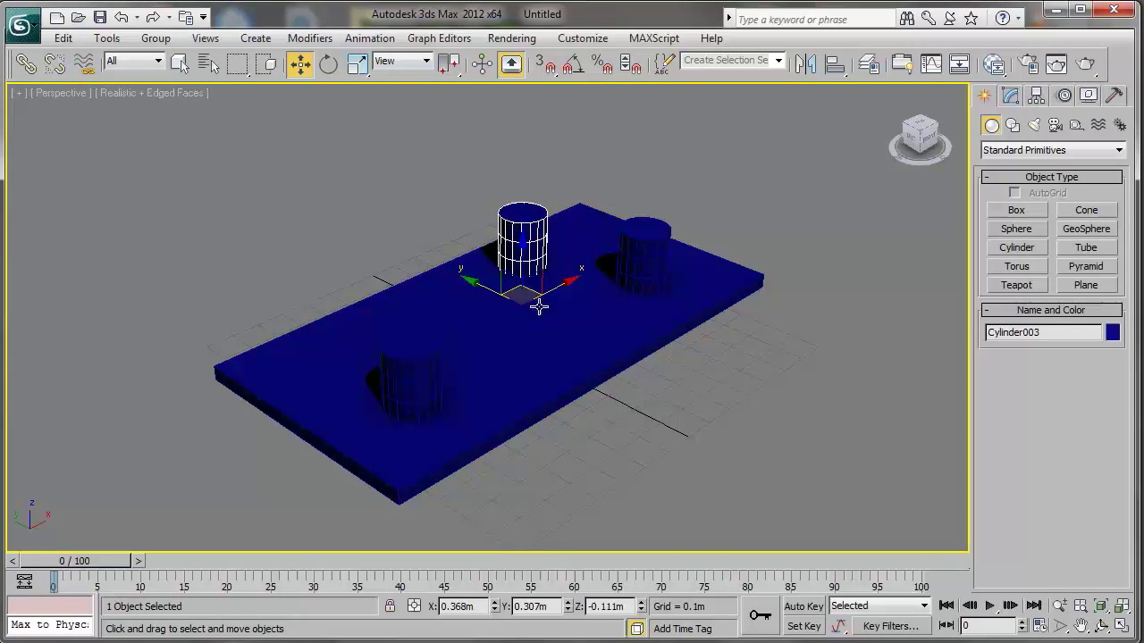
click(590, 406)
mouse_move(637, 382)
alt+middle_down()
mouse_move(524, 378)
mouse_move(478, 310)
mouse_move(625, 332)
alt+middle_up()
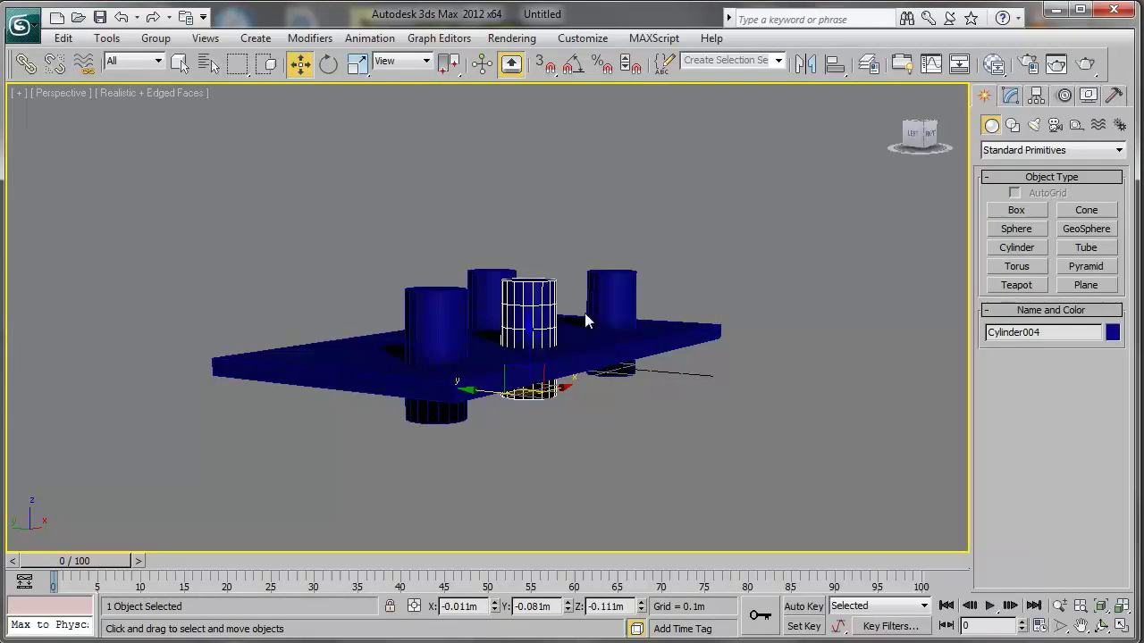
alt+middle_drag(598, 266, 520, 277)
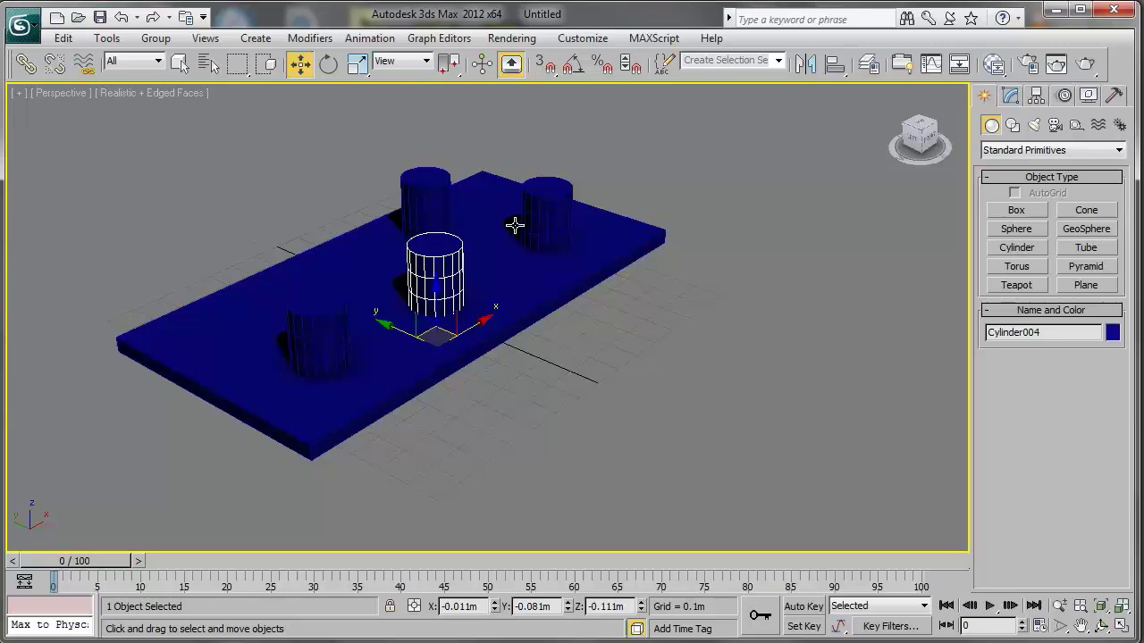
Select the slab with its four cylinders and clone the whole set as a copy beside the original along the Y axis
drag(667, 148, 332, 368)
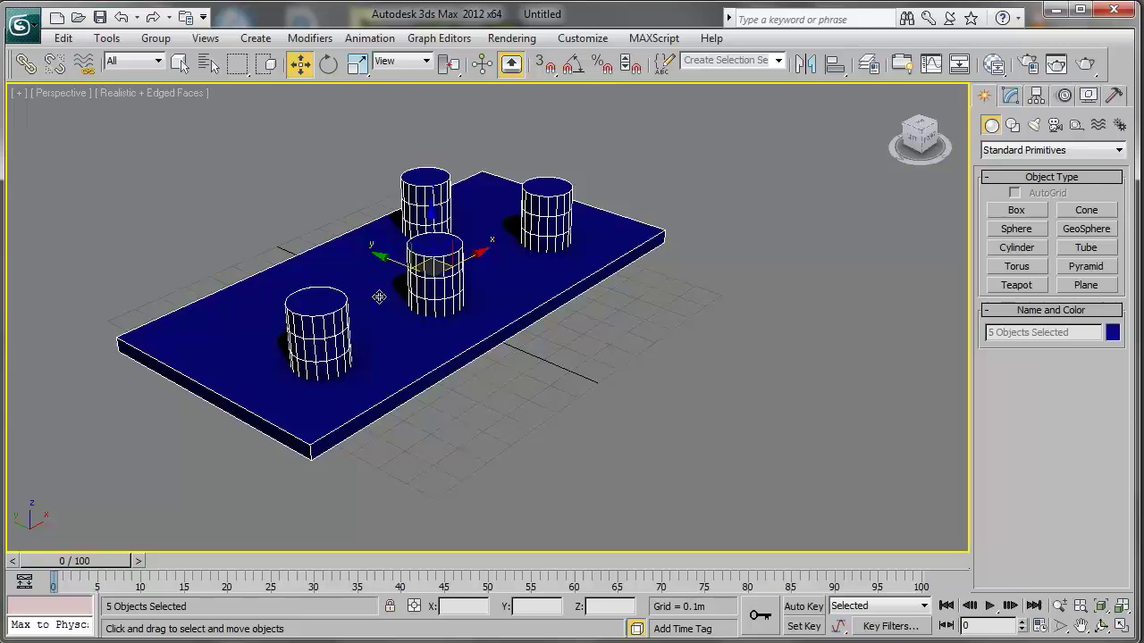
middle_drag(381, 297, 373, 284)
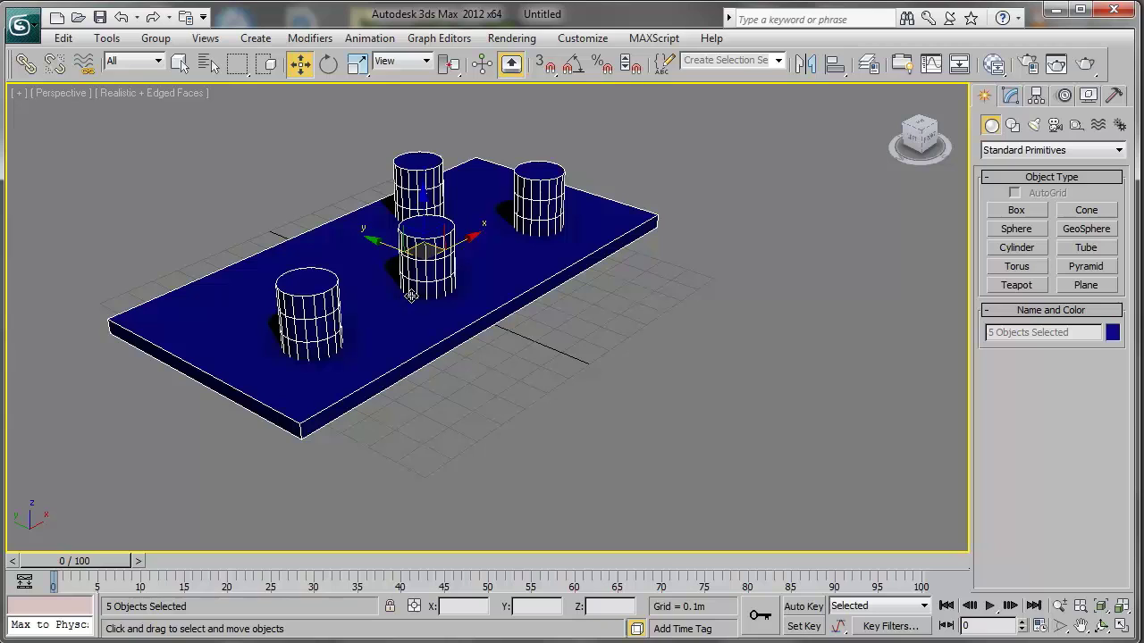
alt+middle_drag(507, 324, 537, 314)
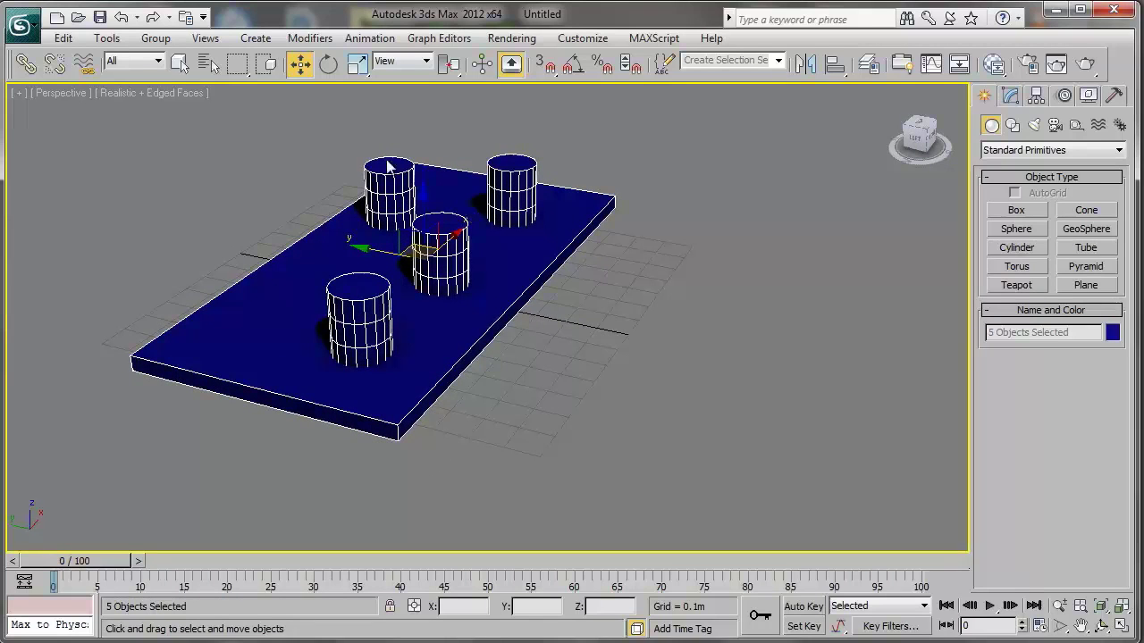
drag(271, 407, 268, 411)
mouse_move(375, 253)
shift+mouse_down()
mouse_move(643, 268)
mouse_move(705, 308)
mouse_move(690, 315)
shift+mouse_up()
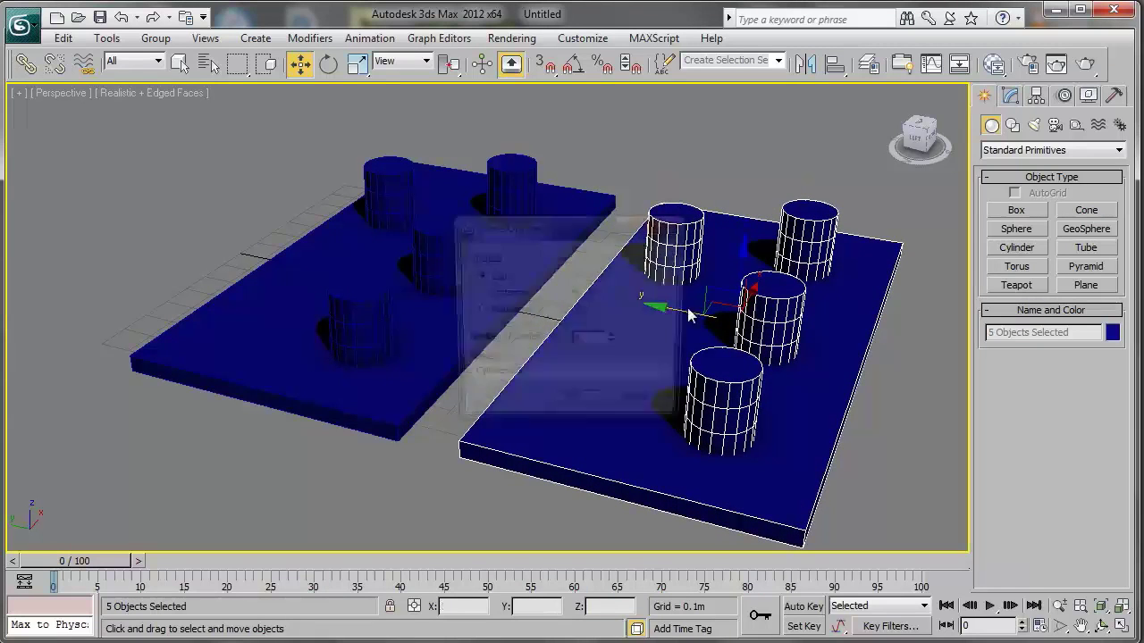
click(586, 407)
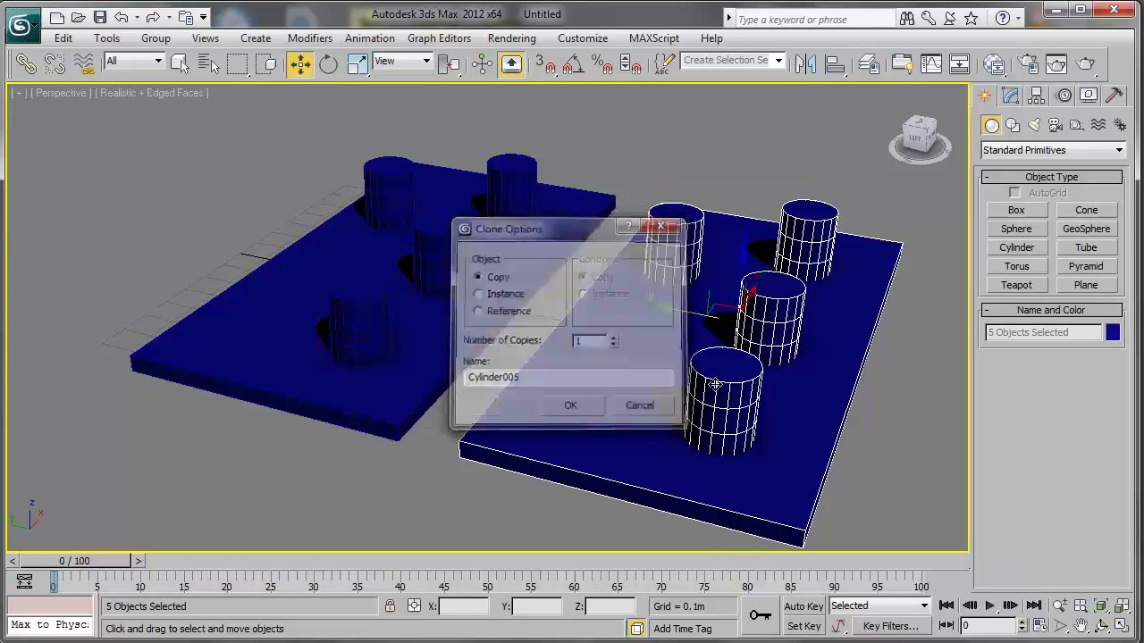
Change the object color of the original slab and its four cylinders to light blue, leaving nothing selected
click(398, 308)
drag(231, 130, 516, 332)
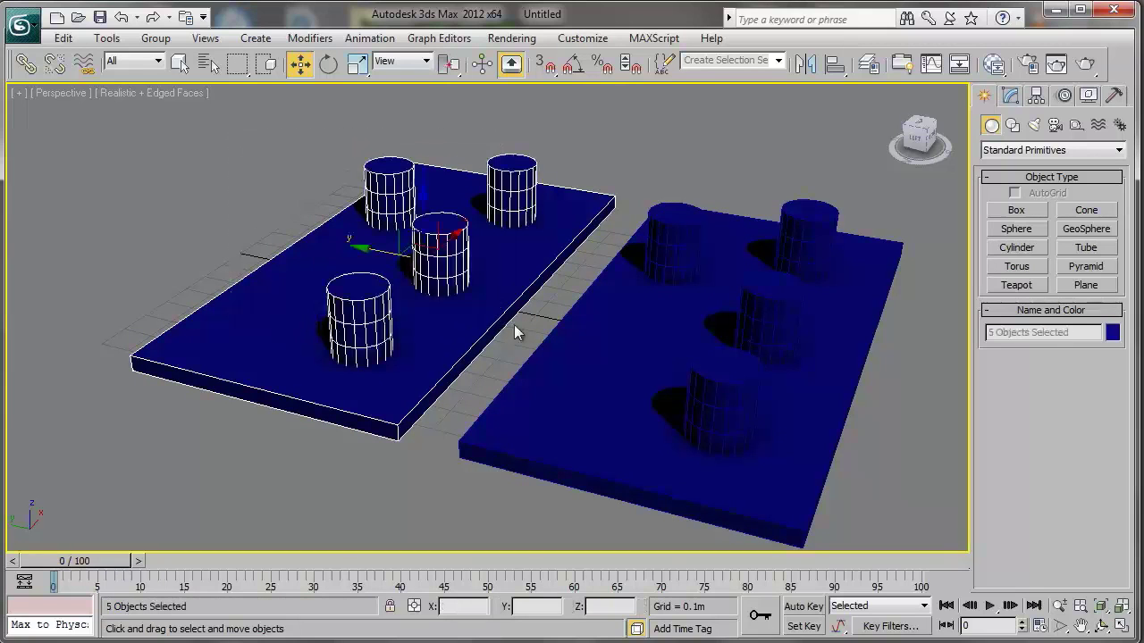
click(1113, 333)
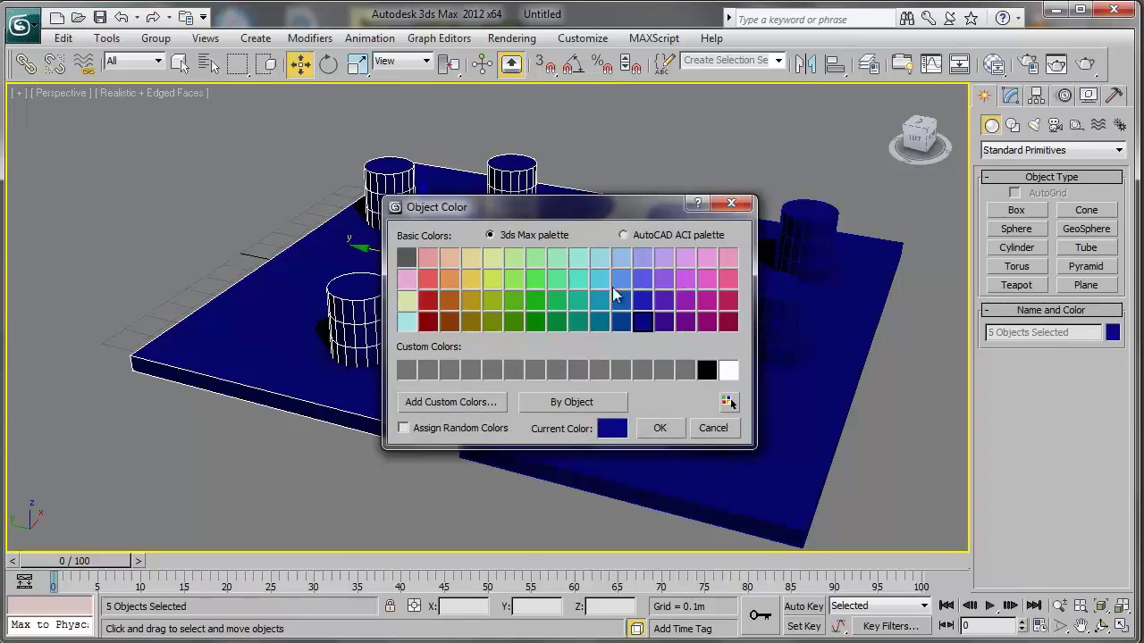
click(599, 258)
click(659, 427)
click(768, 193)
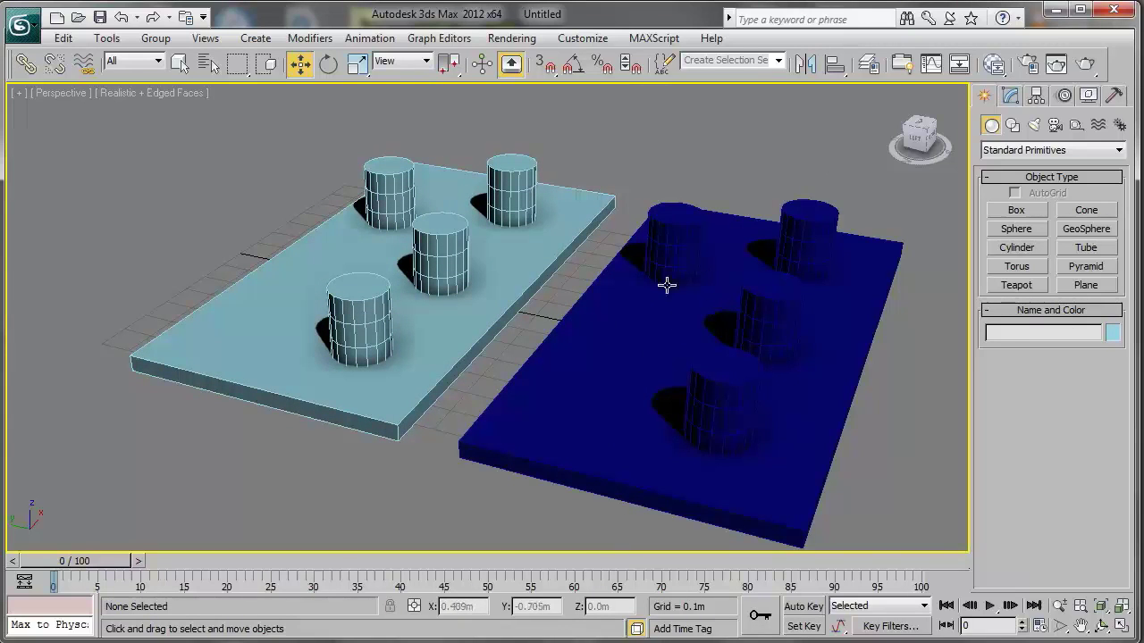
Select the dark blue slab, Box002, and switch the geometry creation category to Compound Objects
middle_drag(712, 265, 623, 258)
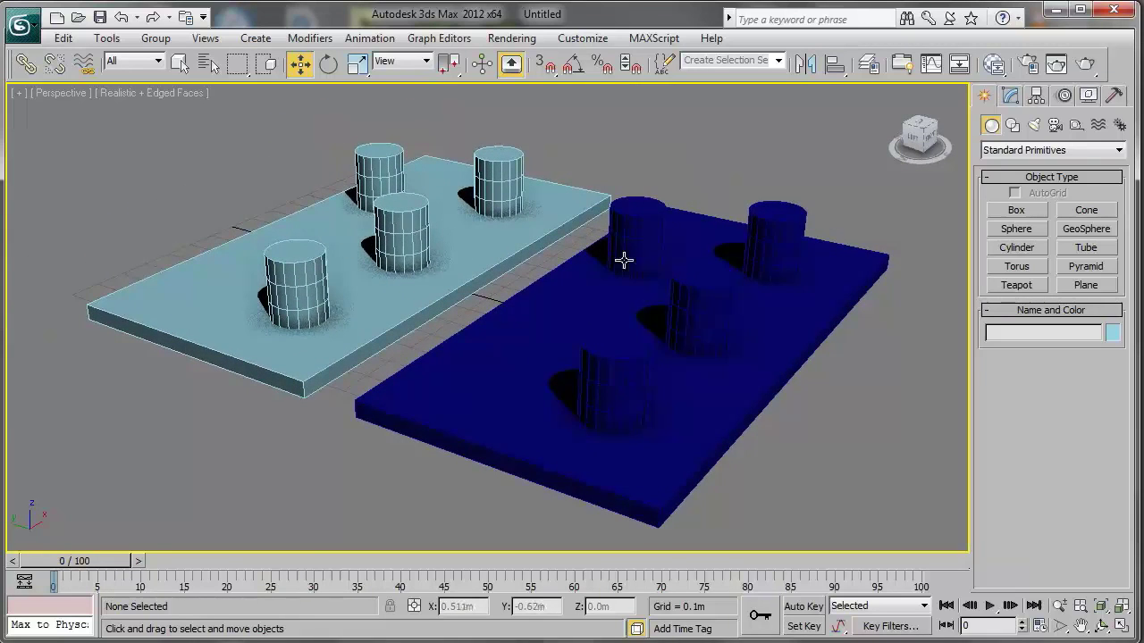
click(586, 310)
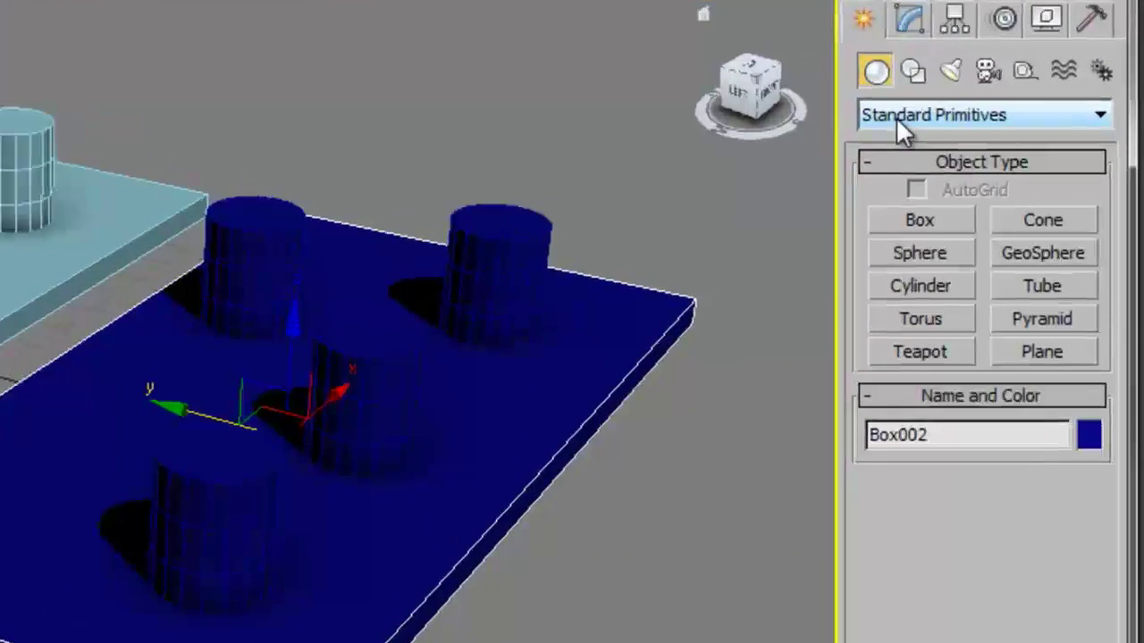
click(1004, 152)
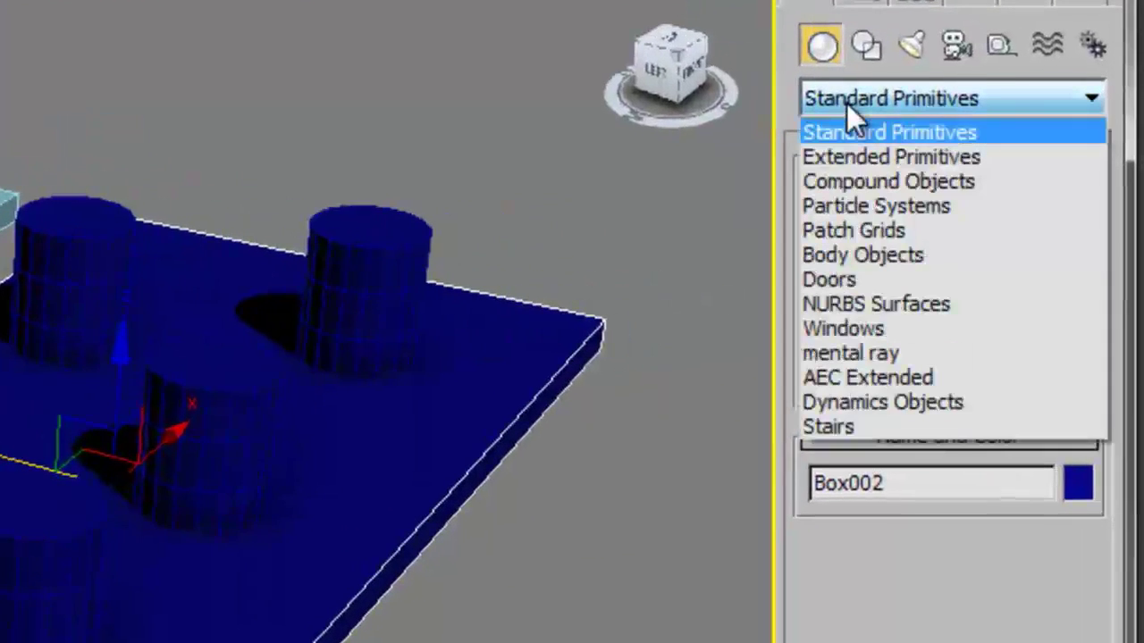
click(882, 183)
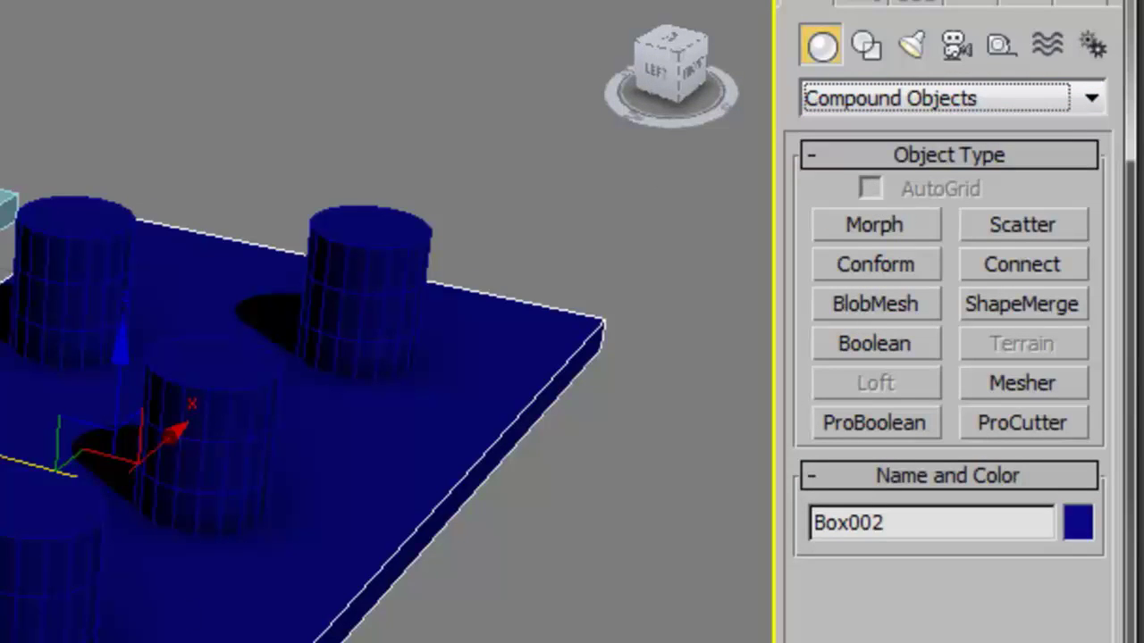
middle_drag(212, 309, 319, 332)
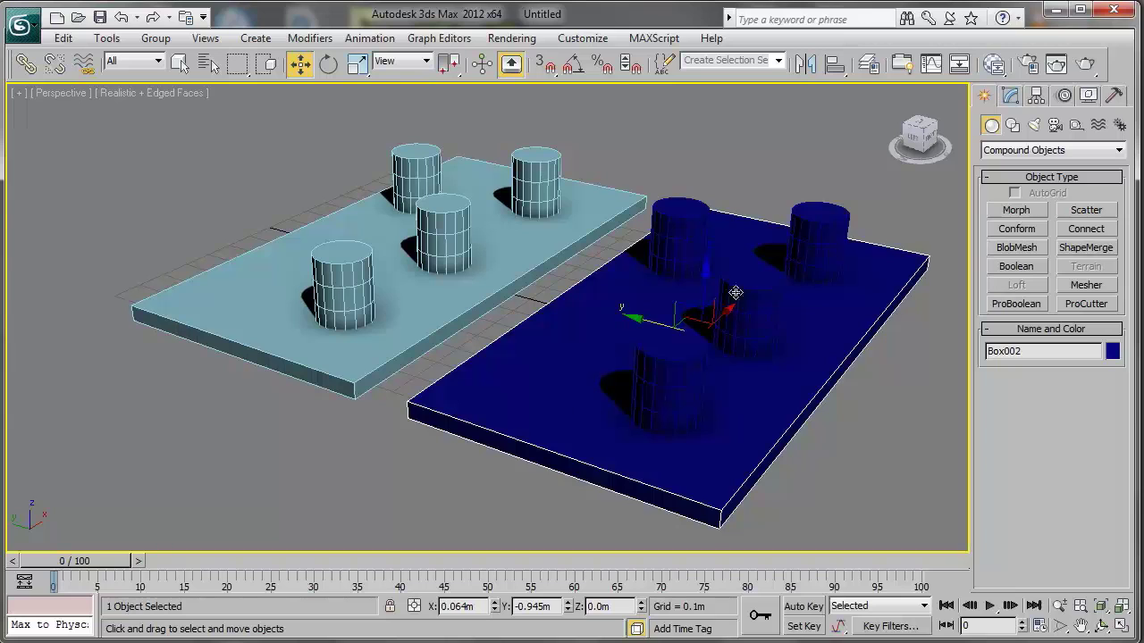
middle_drag(735, 294, 689, 293)
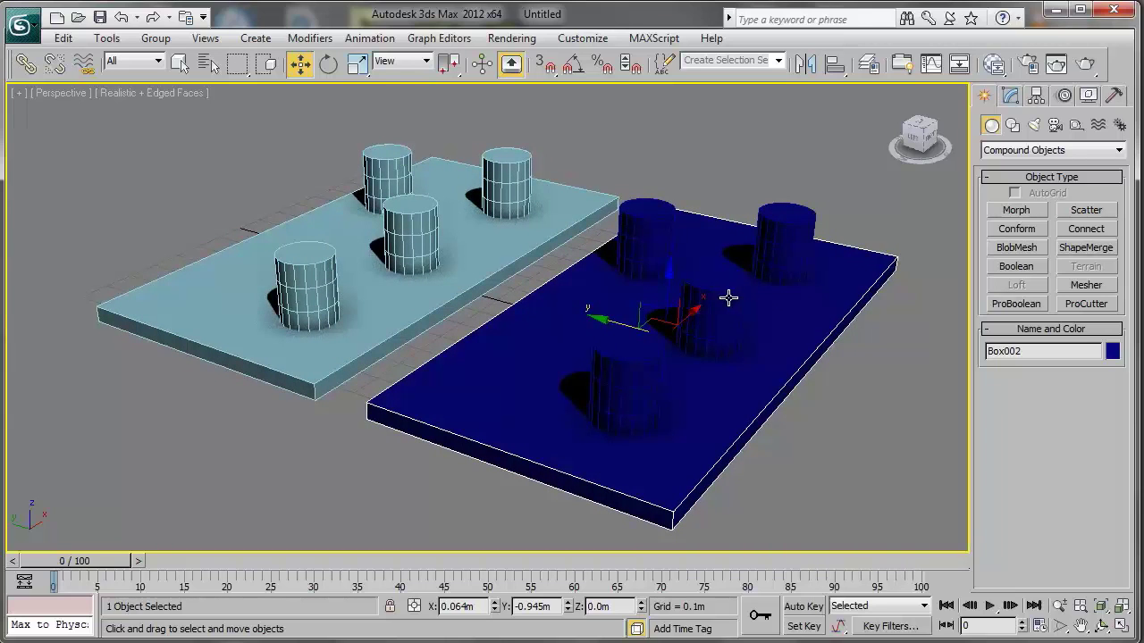
Try to cut the two rear cylinders out of the dark blue slab one after the other with Boolean Subtraction (A-B)
click(1032, 268)
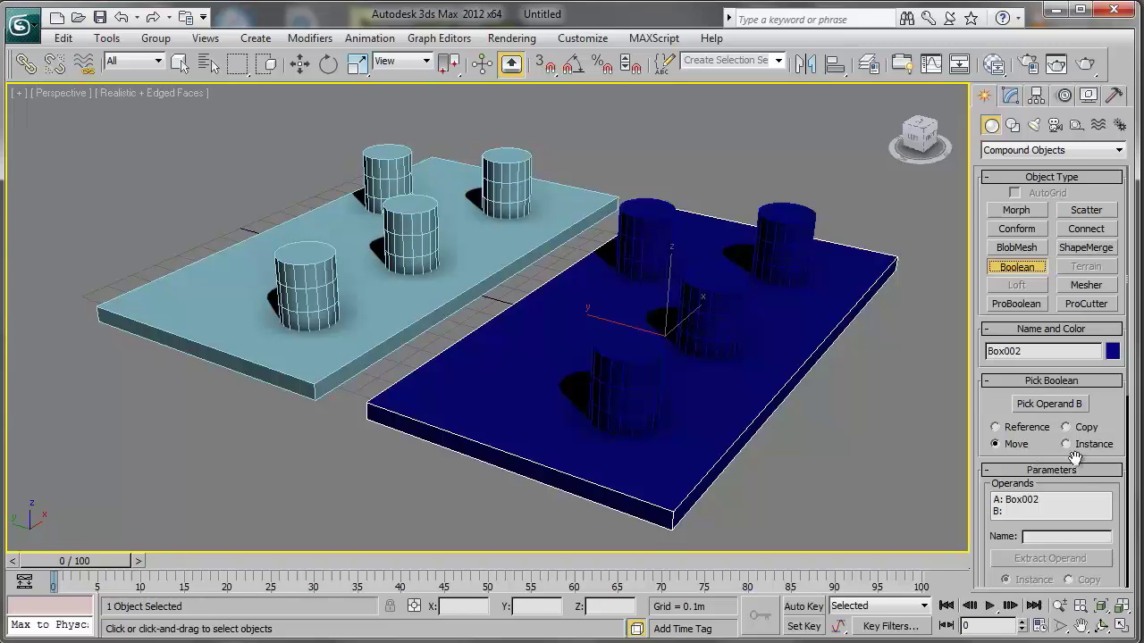
drag(1111, 425, 1115, 288)
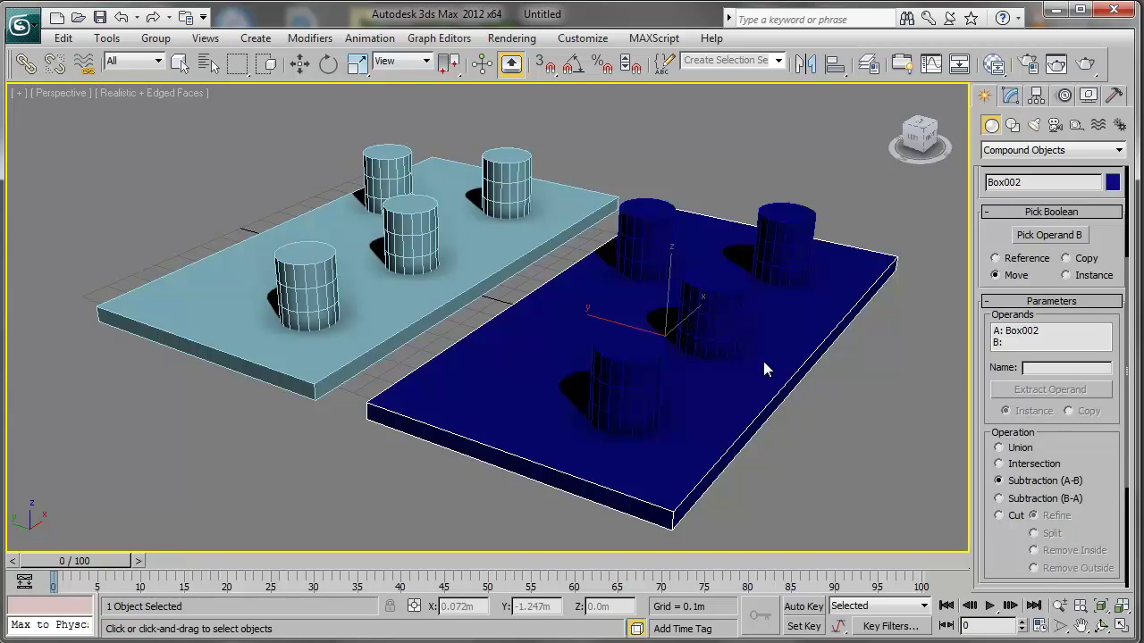
middle_drag(764, 362, 766, 369)
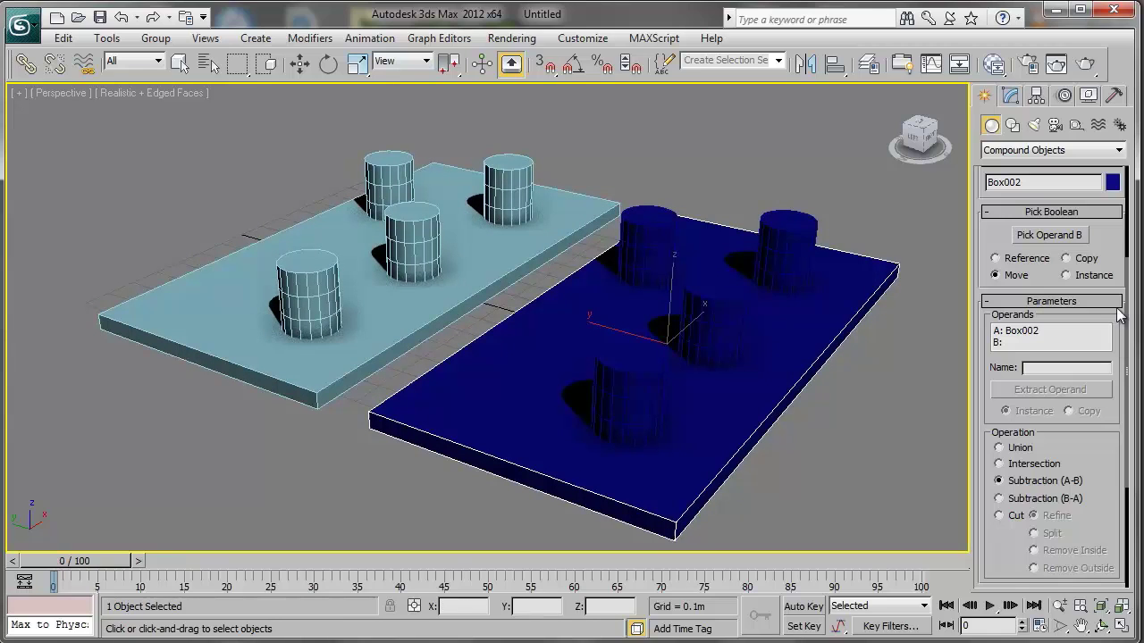
drag(1113, 256, 1109, 405)
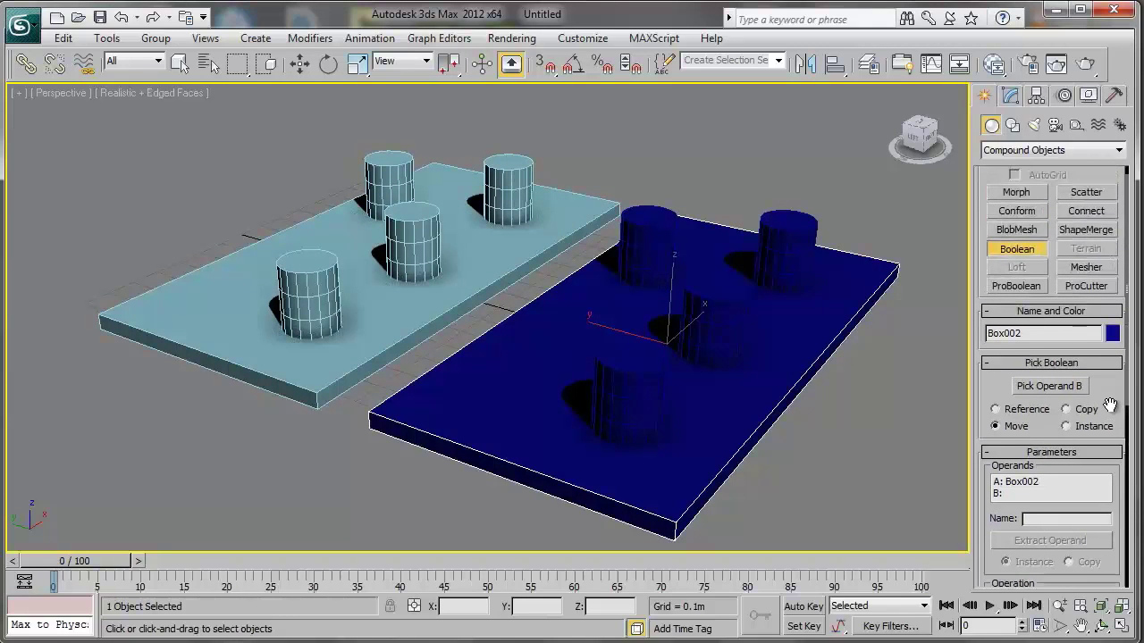
click(1063, 391)
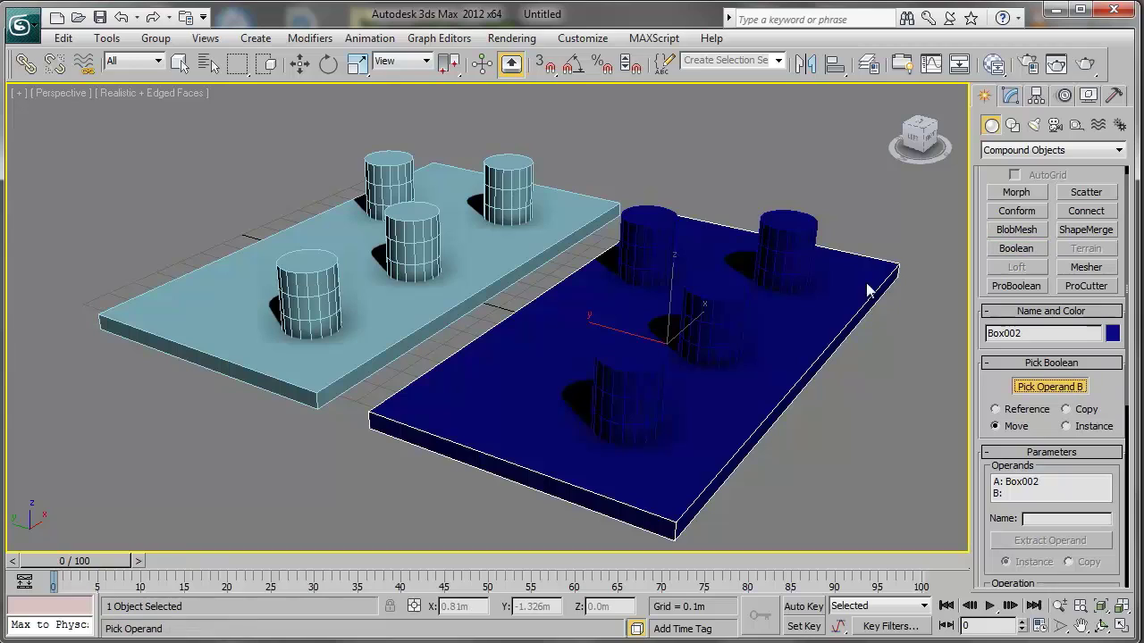
click(787, 258)
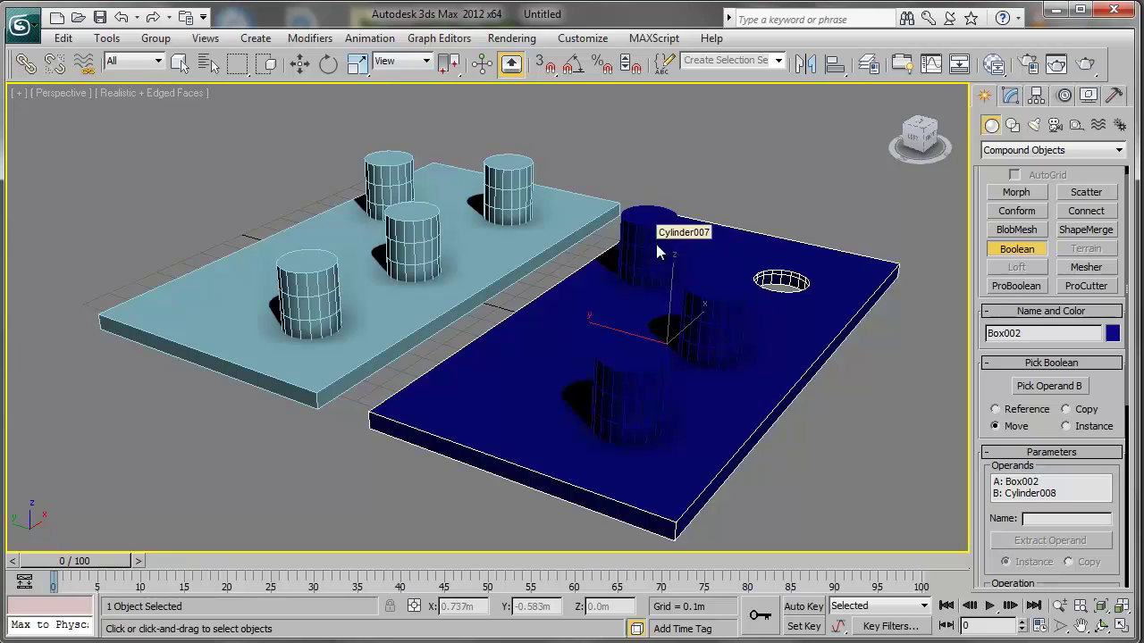
click(1050, 388)
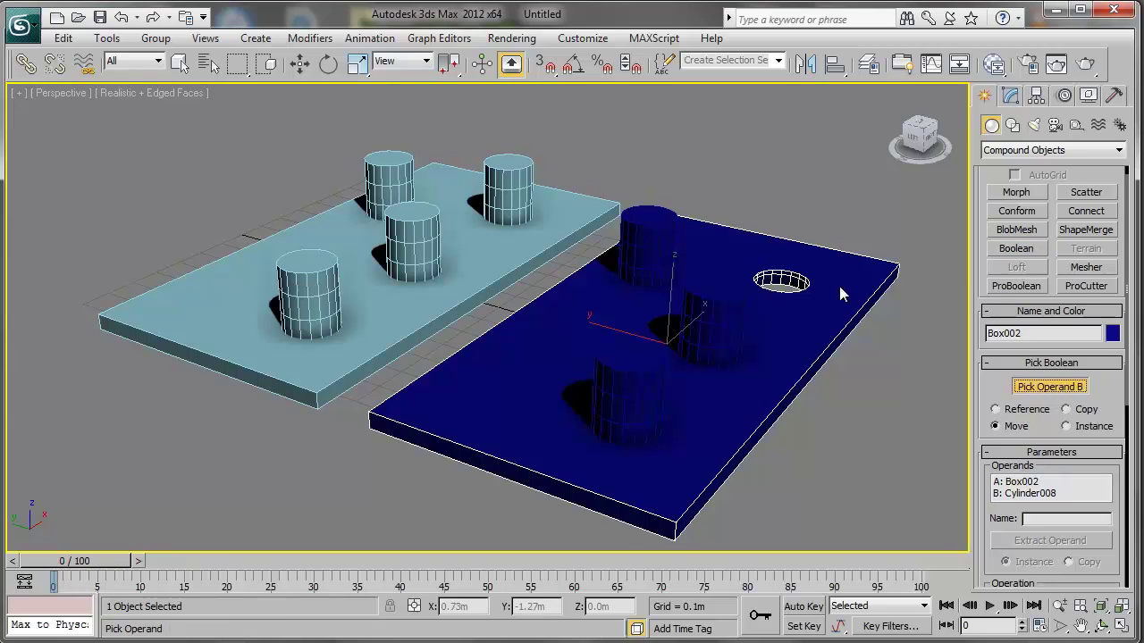
click(655, 257)
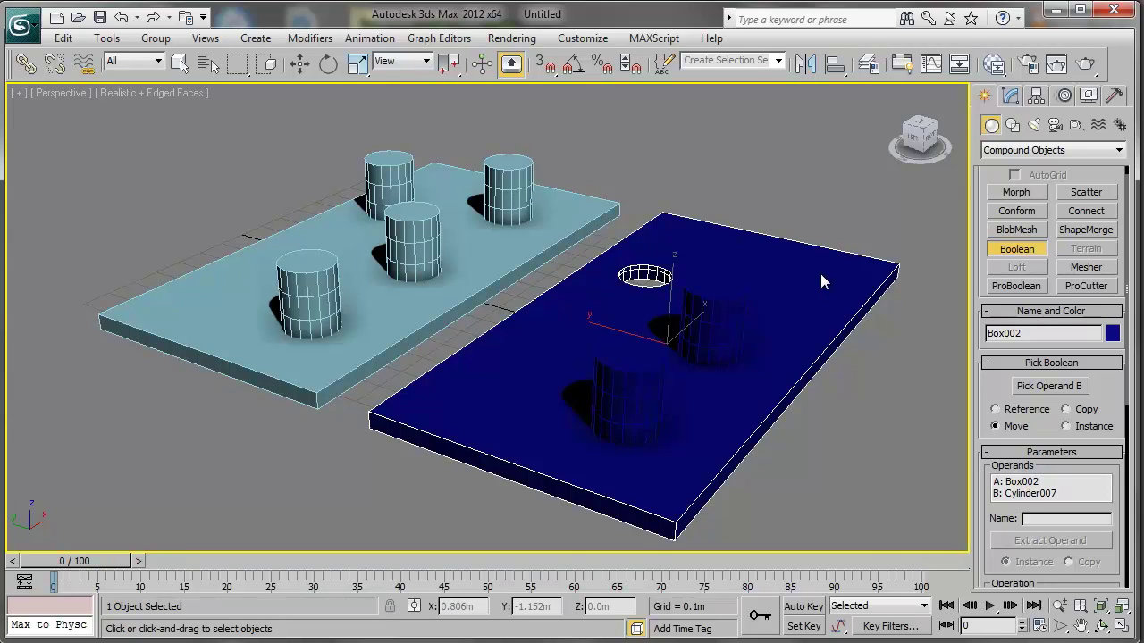
Leave the Boolean command and undo both cylinder subtractions on the dark blue slab
key(w)
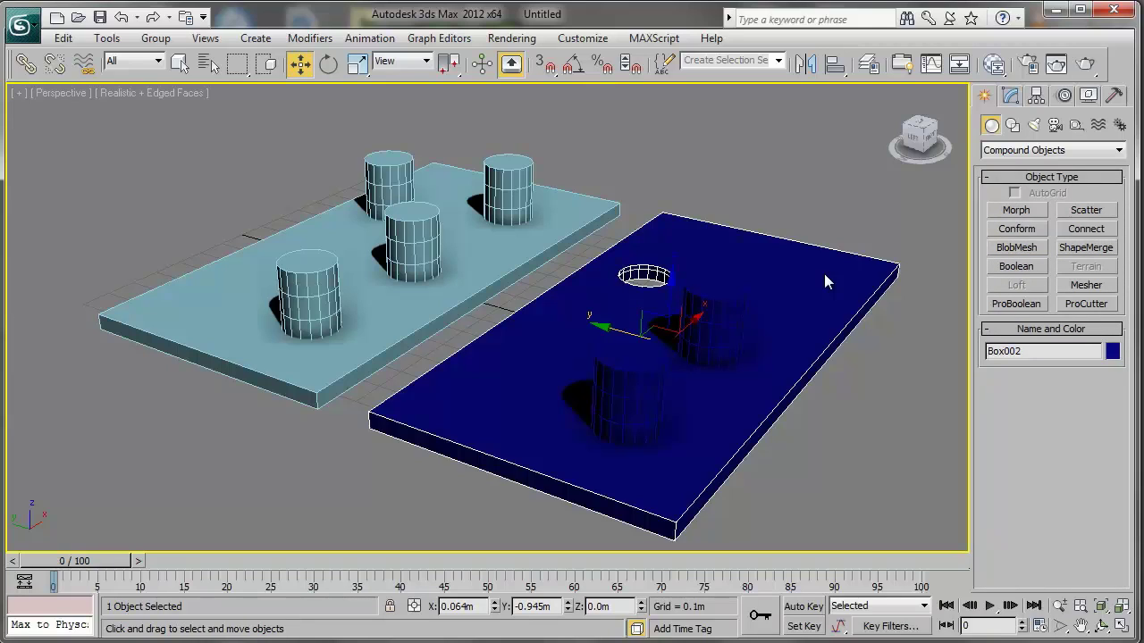
key(ctrl+z)
key(ctrl+z)
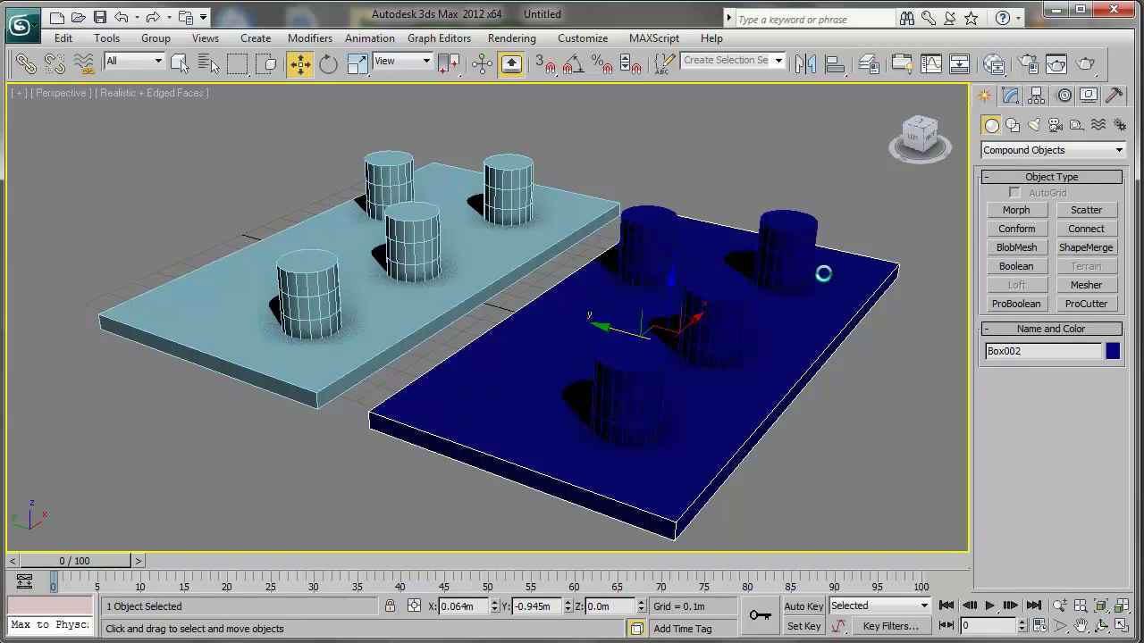
Convert the frontmost dark blue cylinder, Cylinder005, to an Editable Poly
click(643, 383)
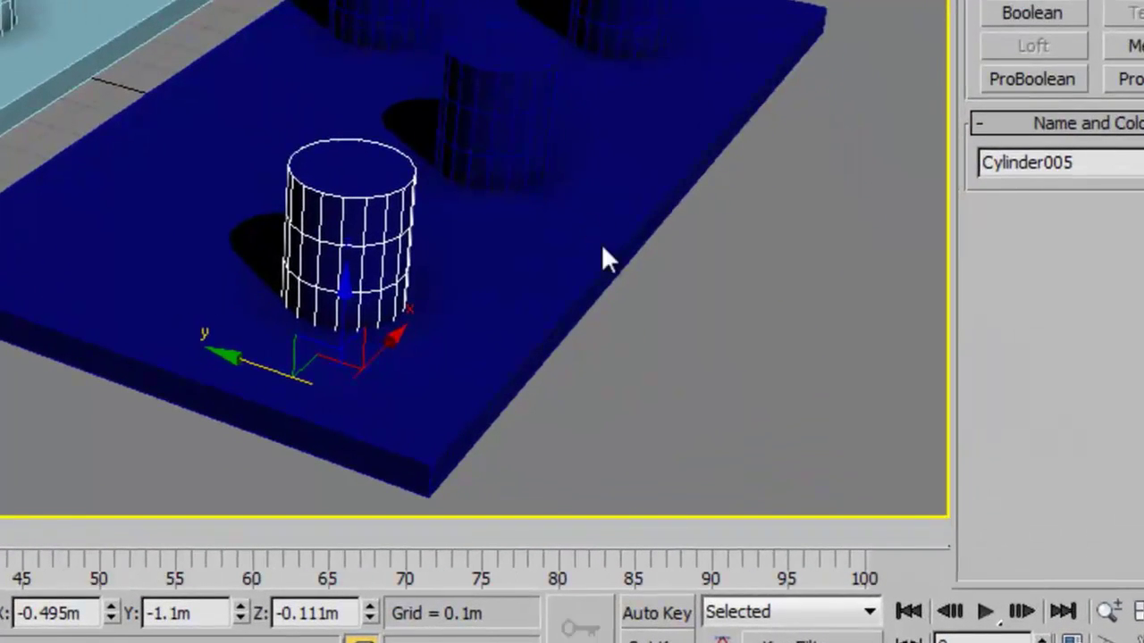
right_click(766, 394)
mouse_move(735, 531)
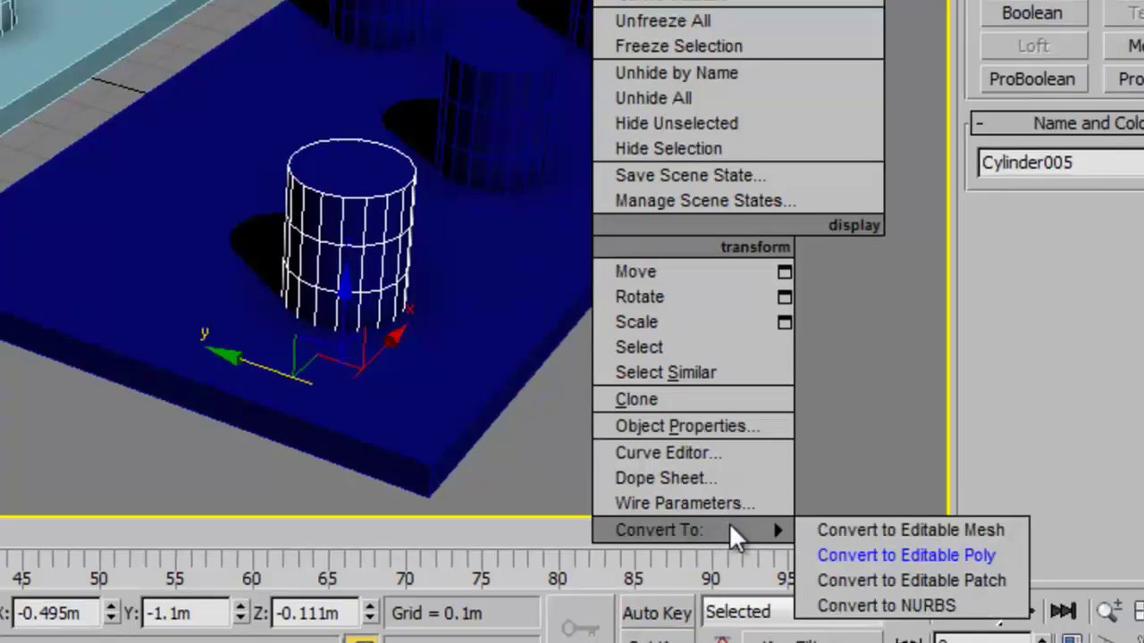
click(871, 553)
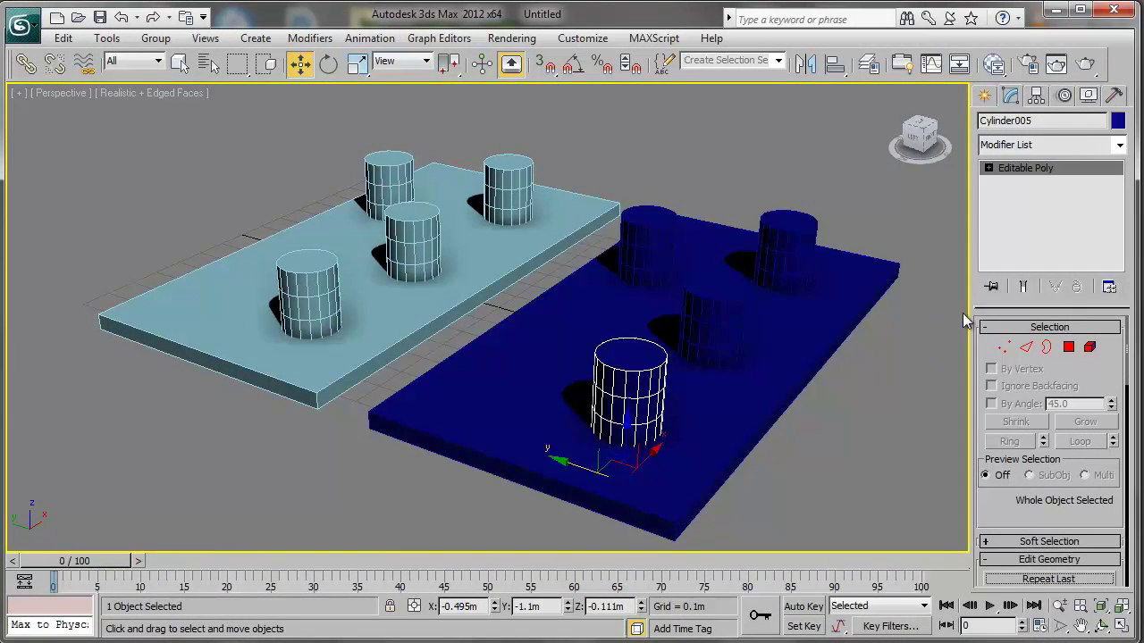
Attach the other three dark blue cylinders to Cylinder005 so that all four form a single object
drag(1101, 371, 1094, 166)
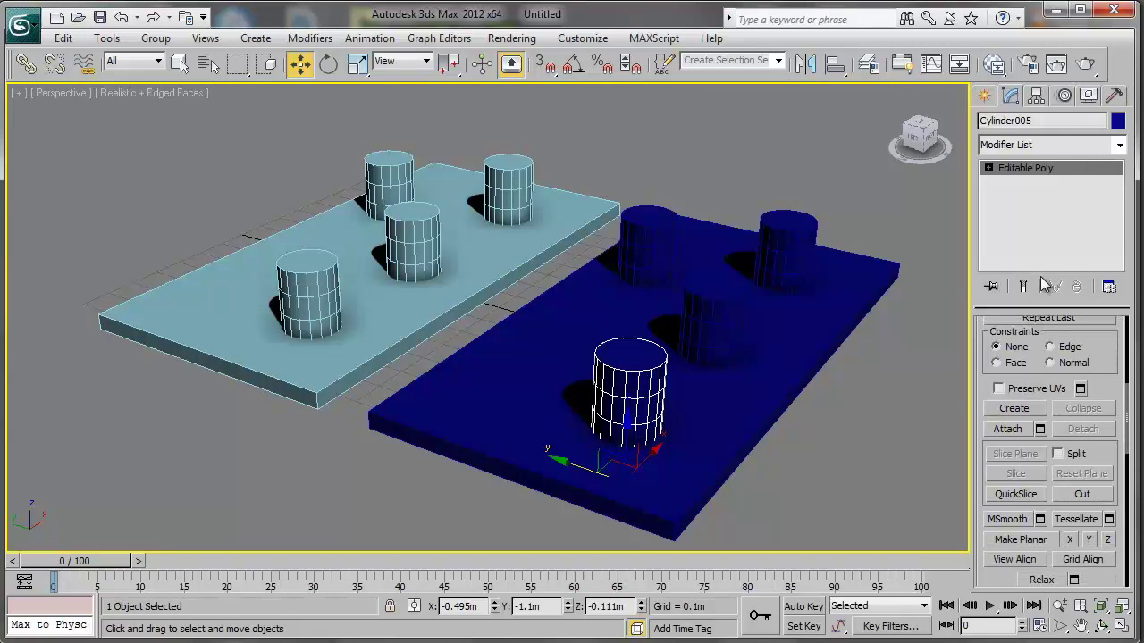
click(1012, 431)
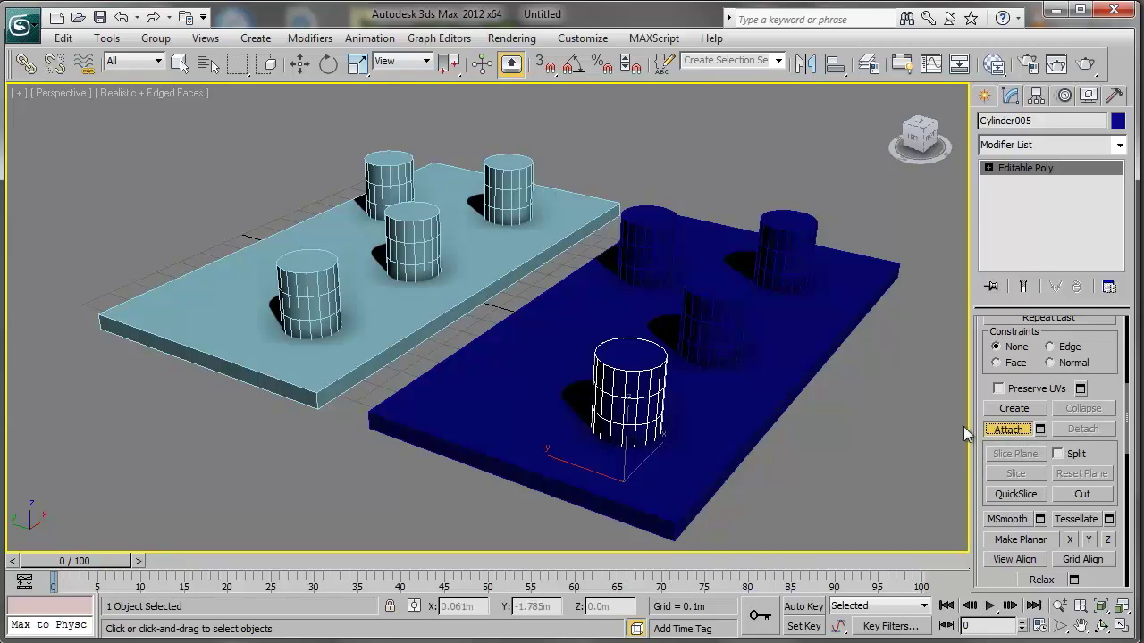
click(708, 327)
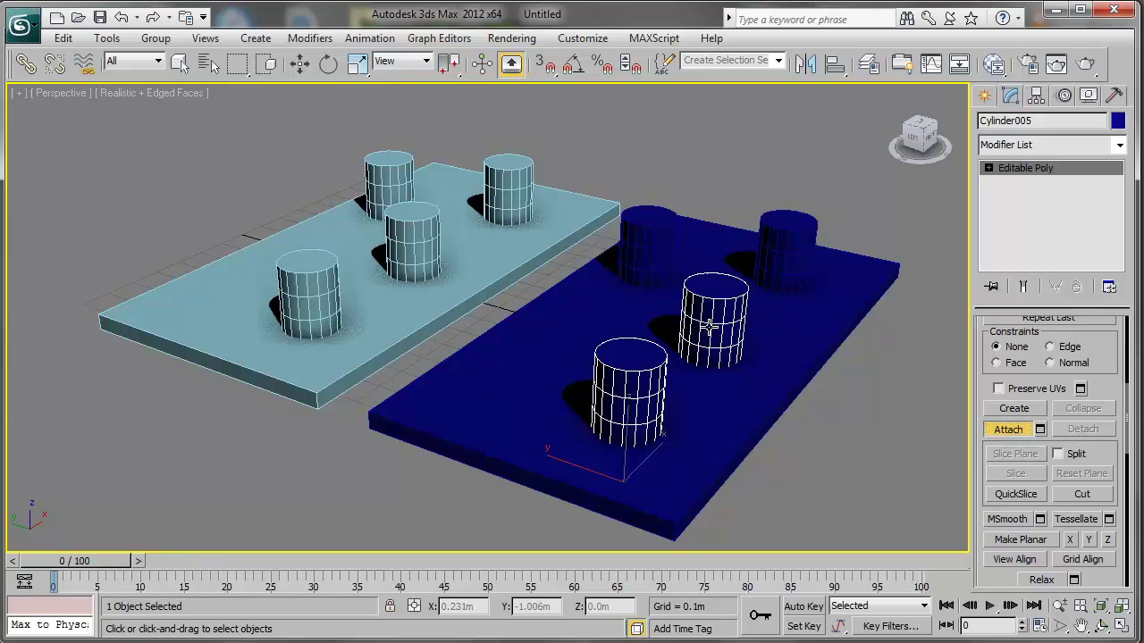
click(650, 256)
click(781, 255)
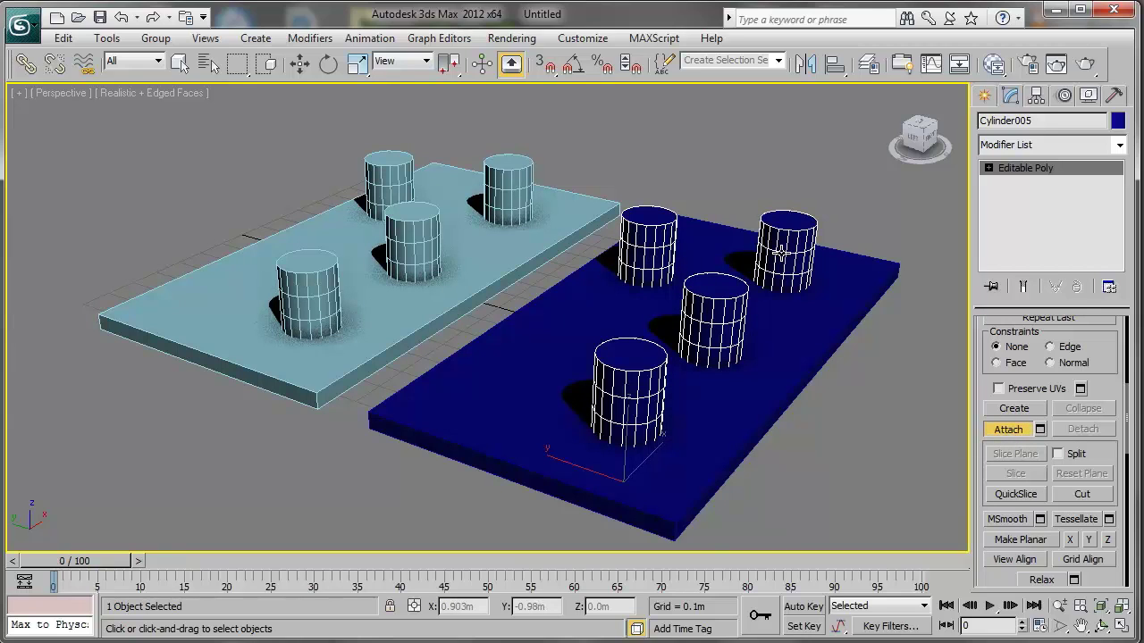
Leave attach mode and cut the combined four-cylinder object out of the dark blue slab with the Boolean's Operand B
key(w)
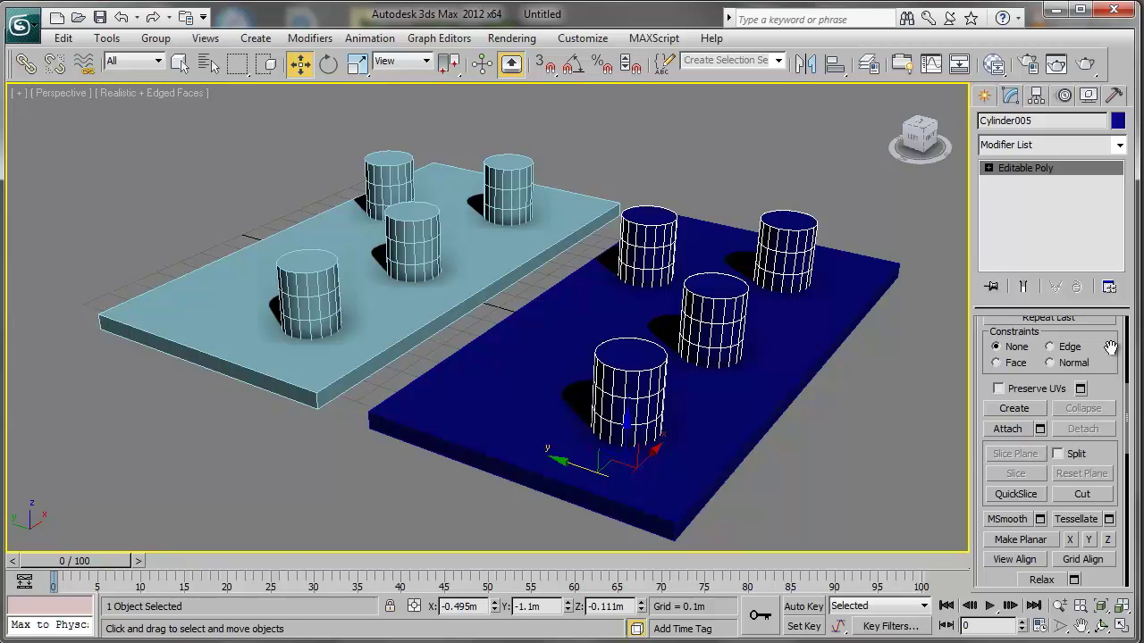
scroll(1099, 420, up, 5)
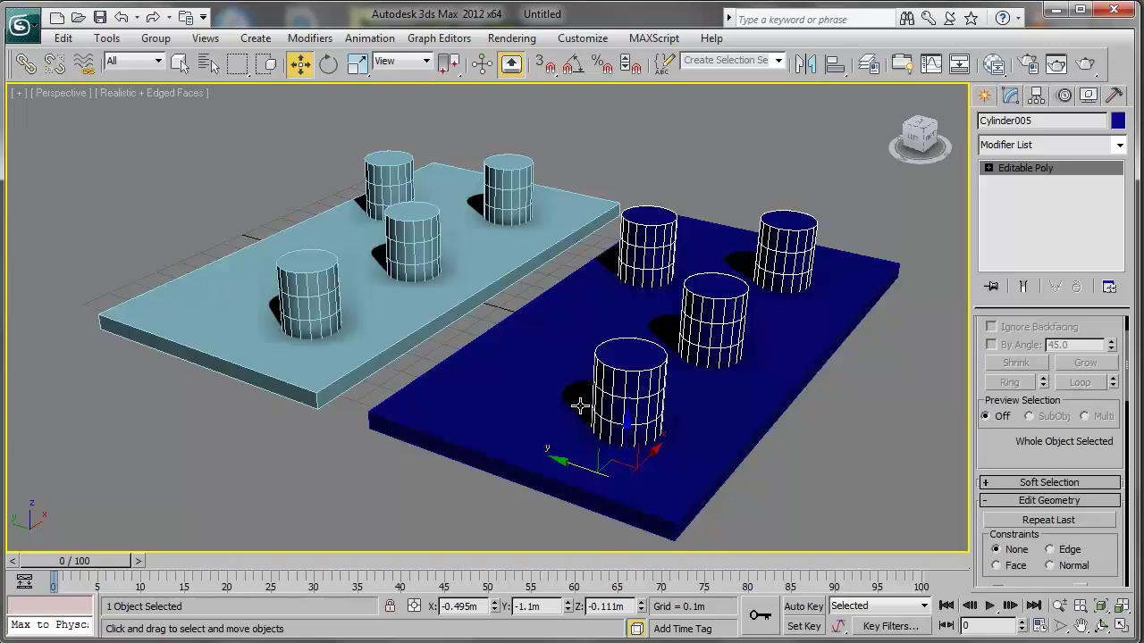
click(761, 366)
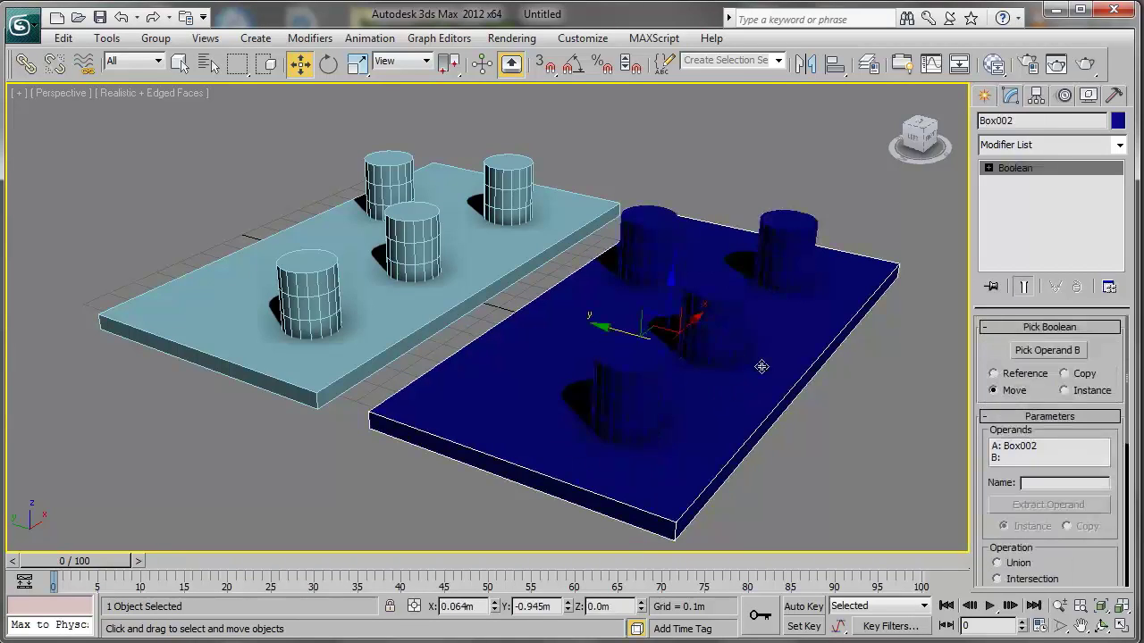
click(1050, 351)
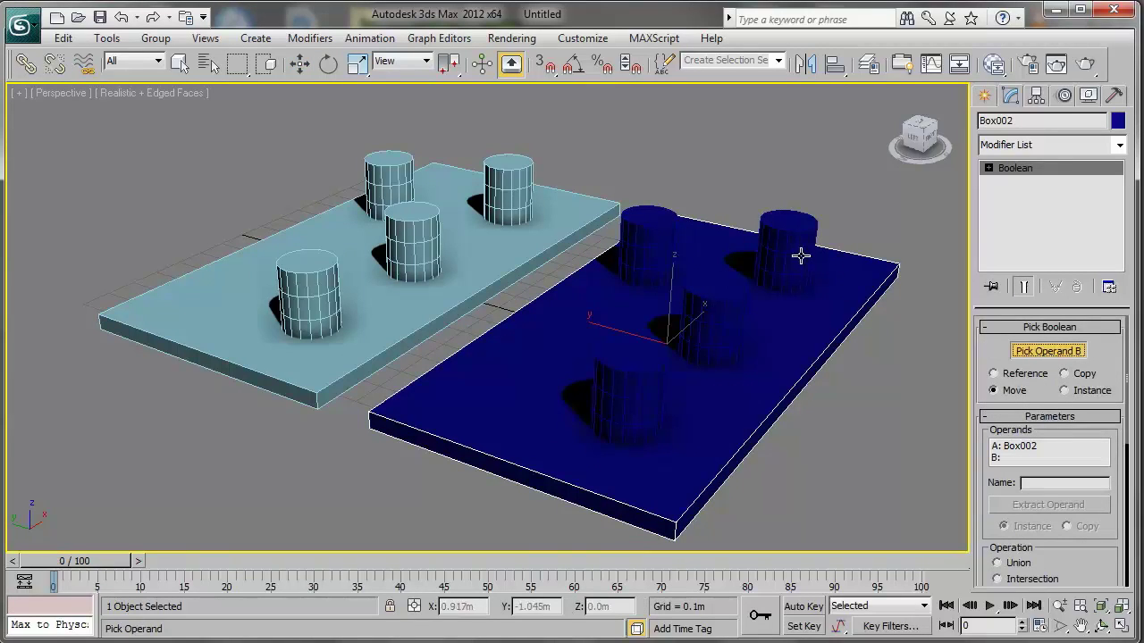
click(800, 256)
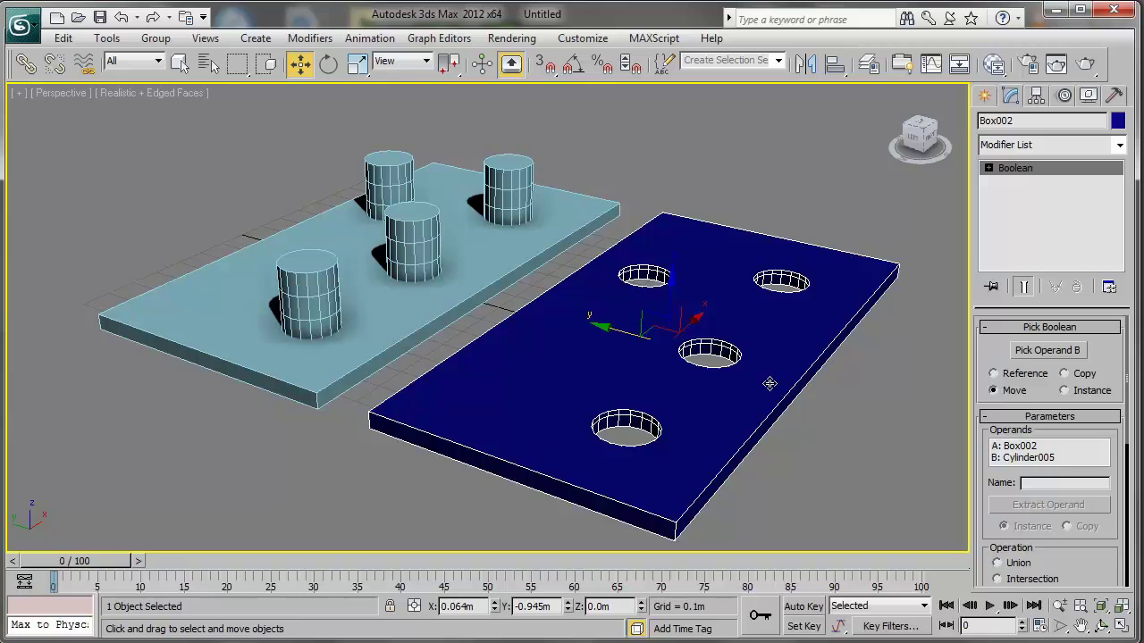
right_click(819, 372)
Examine the holes cut through the dark blue slab up close
middle_drag(631, 344, 654, 344)
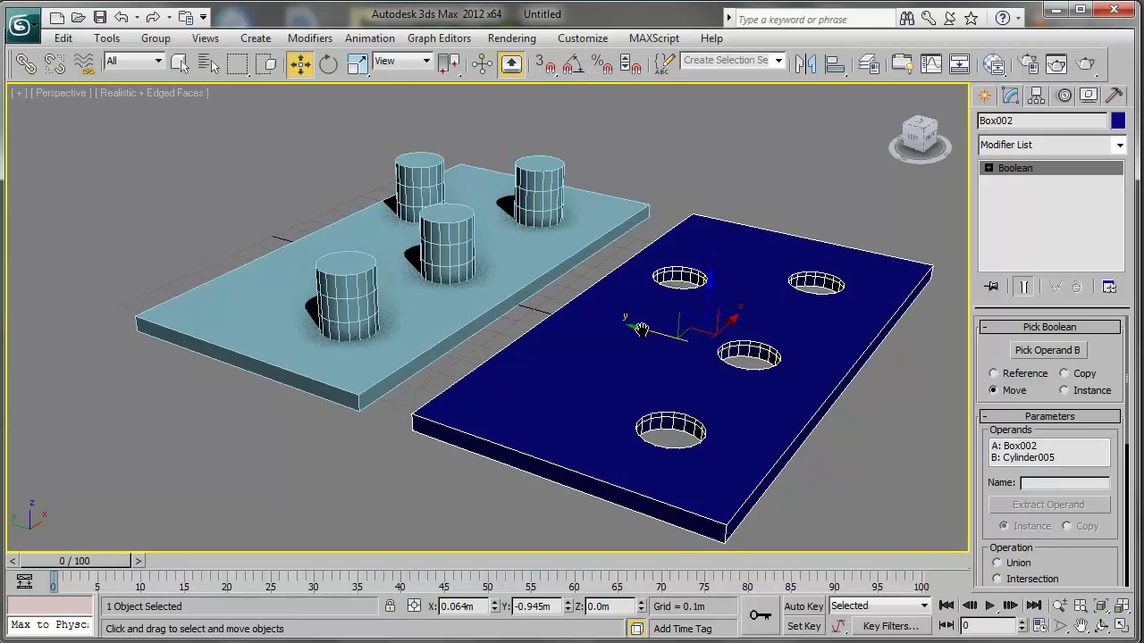
scroll(666, 299, up, 10)
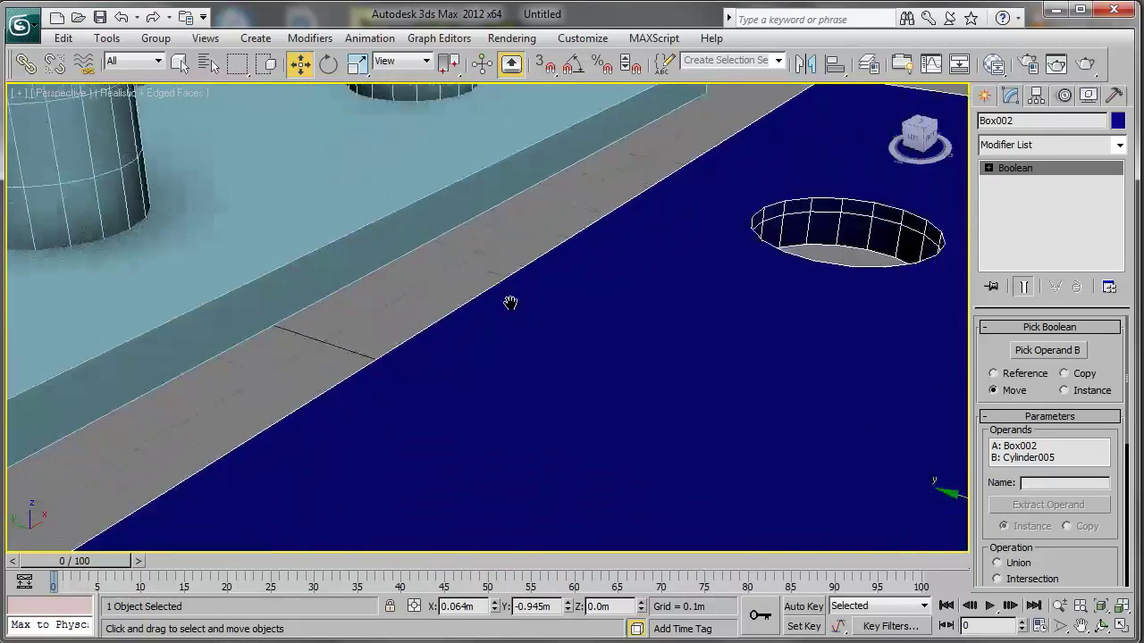
middle_drag(509, 304, 350, 366)
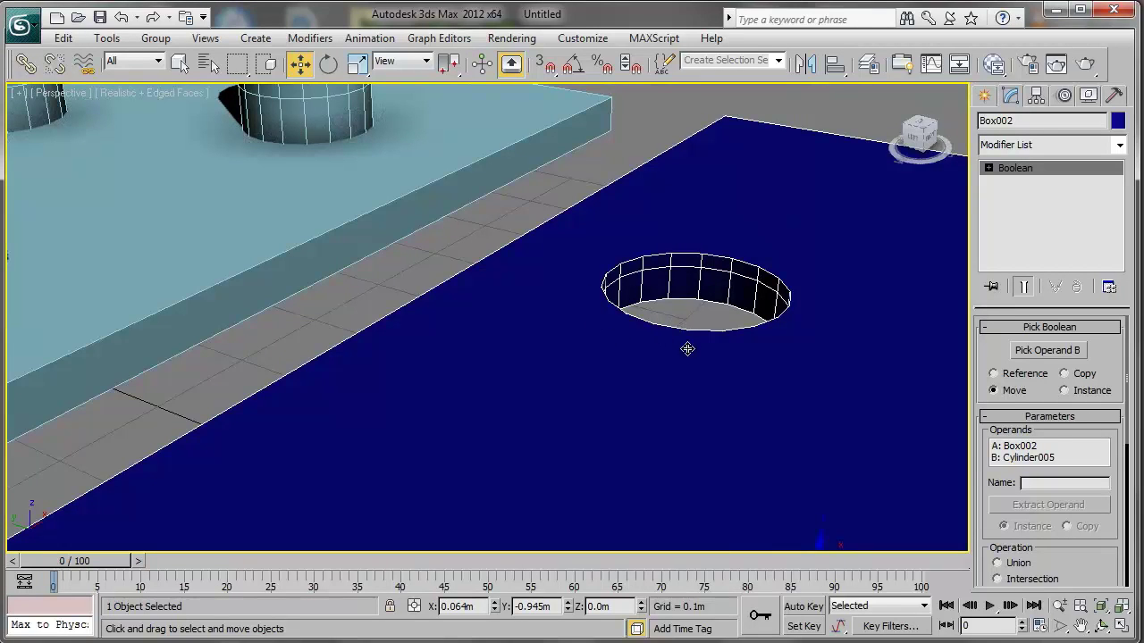
scroll(701, 250, down, 12)
middle_drag(594, 257, 680, 274)
right_click(711, 239)
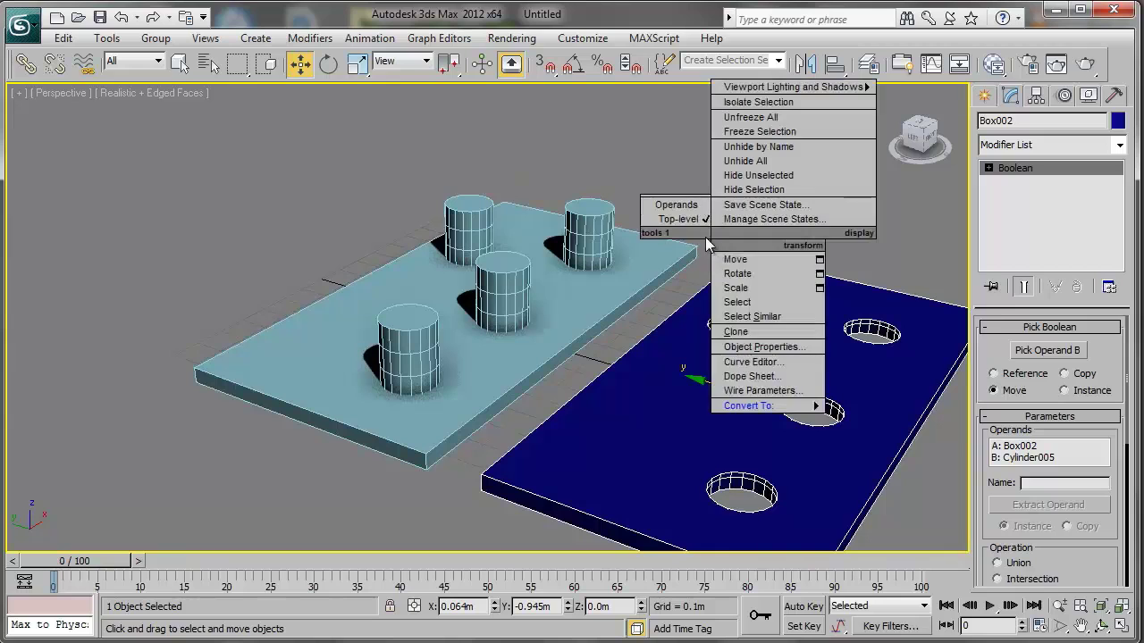
click(668, 157)
Clone the light blue slab together with its four cylinders once, as a Copy placed beside the original on the side away from the dark blue slab
middle_drag(643, 235, 719, 248)
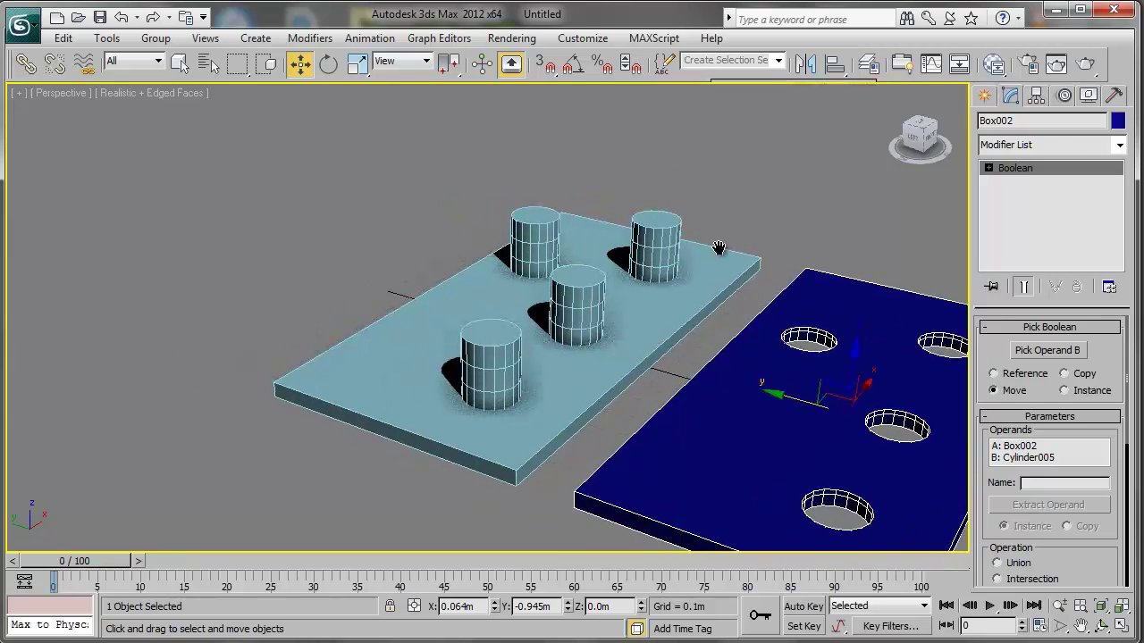
drag(427, 384, 427, 384)
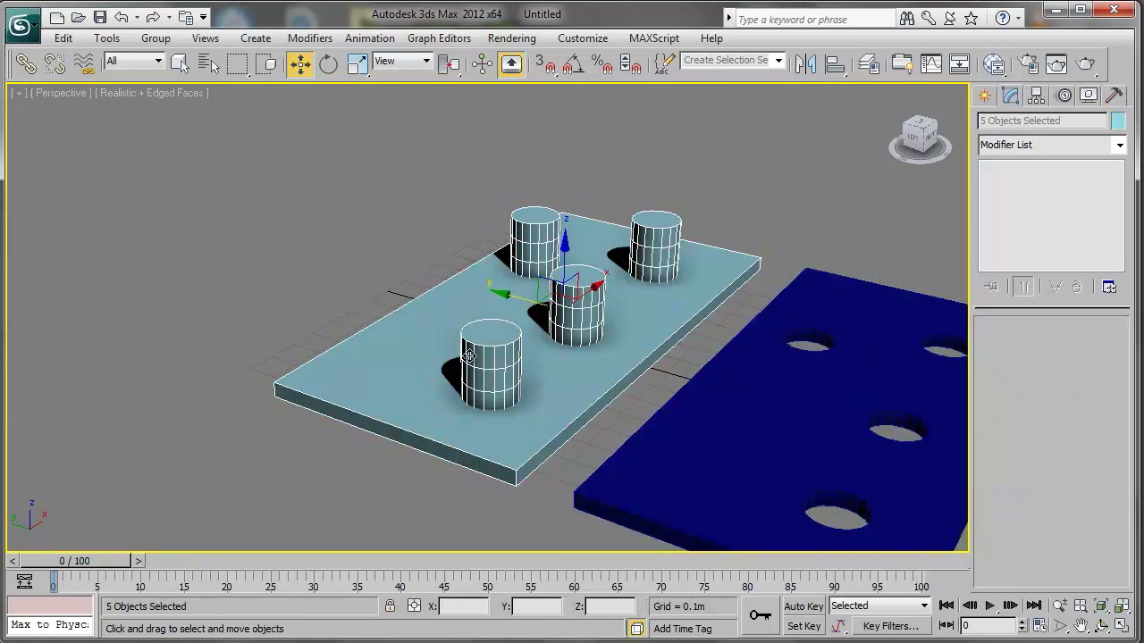
mouse_move(525, 299)
shift+mouse_down()
mouse_move(370, 267)
mouse_move(285, 229)
mouse_move(288, 239)
shift+mouse_up()
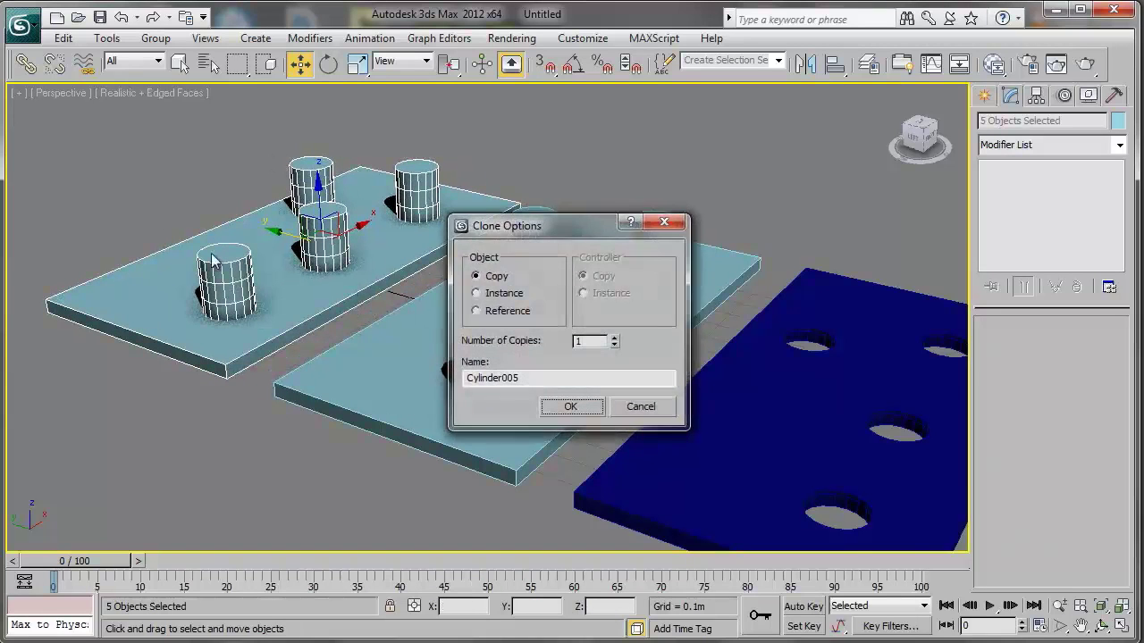
click(583, 408)
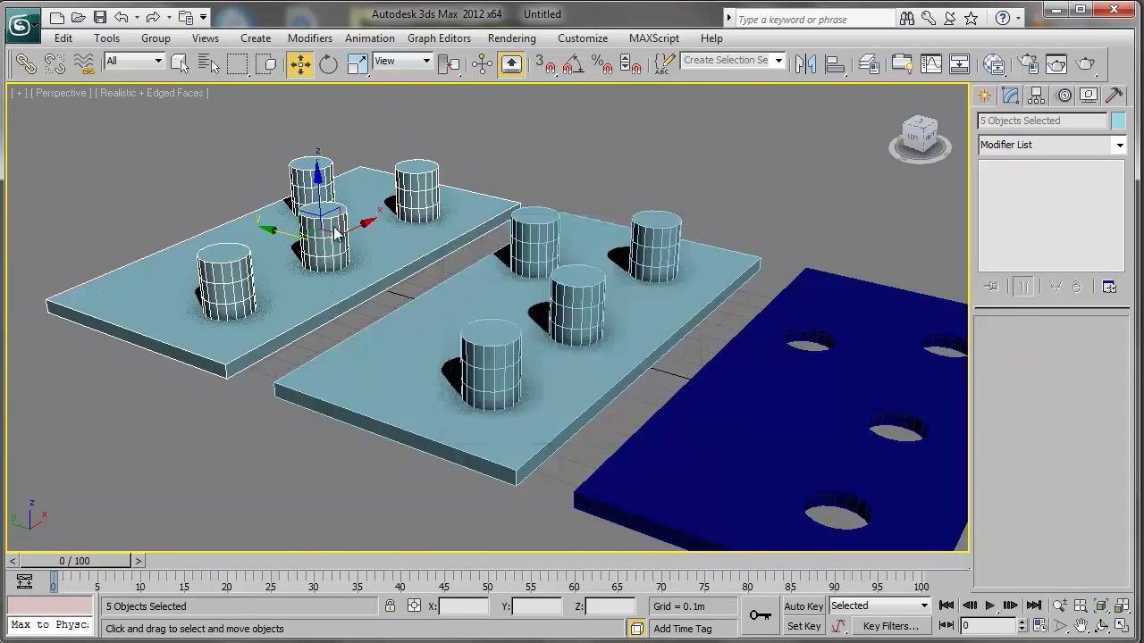
Cut the four cylinders one by one out of the original light blue slab, Box001, with ProBoolean Subtraction
middle_drag(362, 278, 498, 281)
click(570, 329)
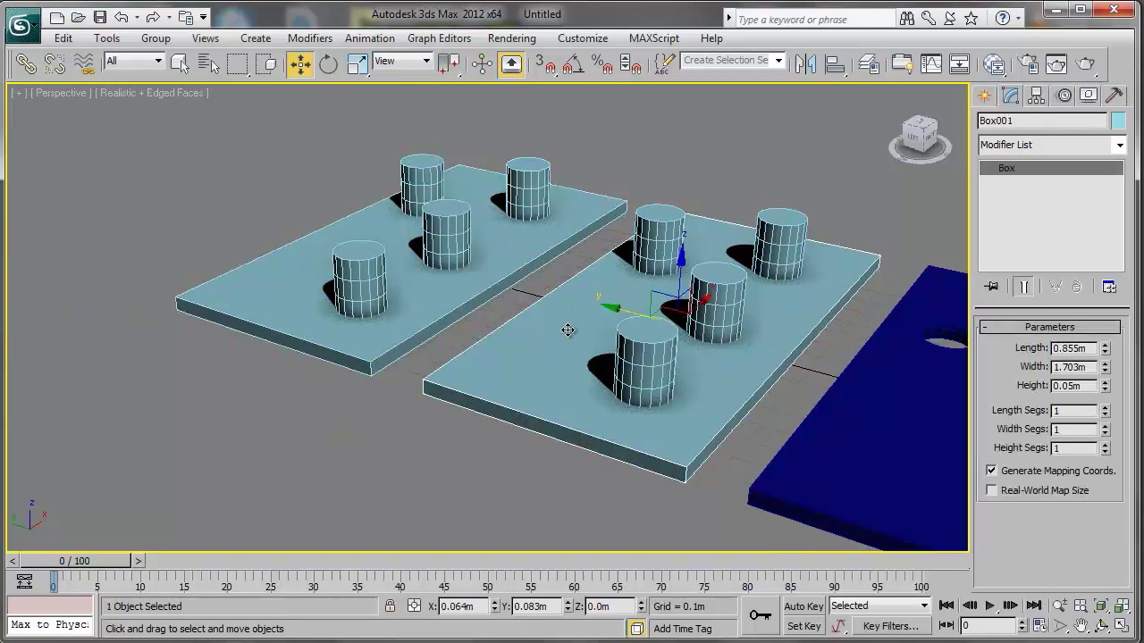
click(984, 97)
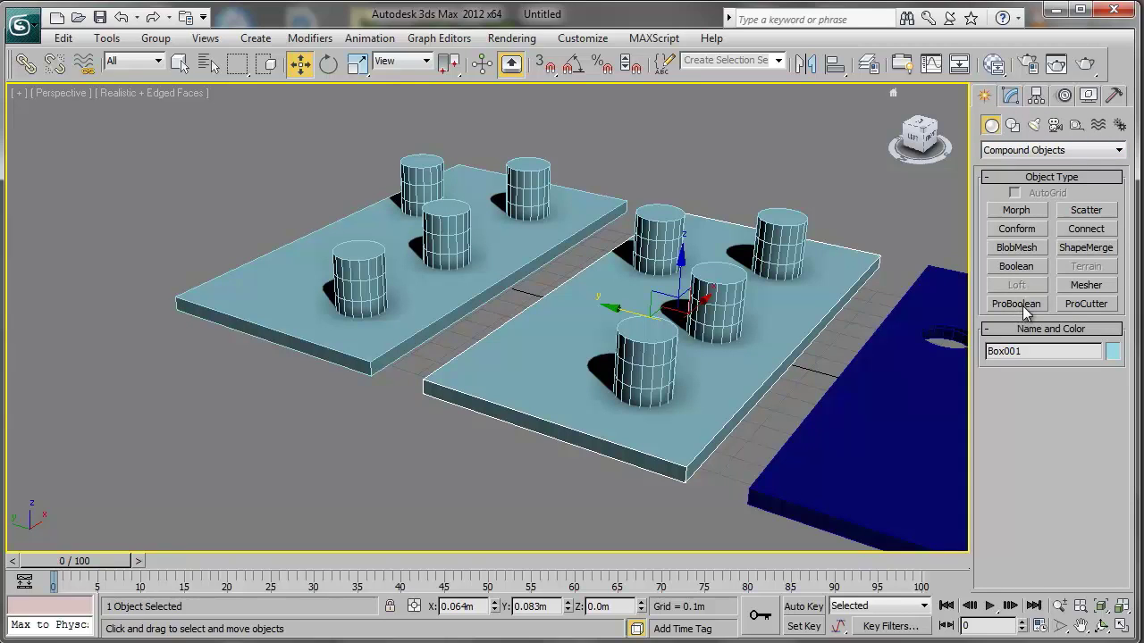
middle_drag(830, 304, 703, 312)
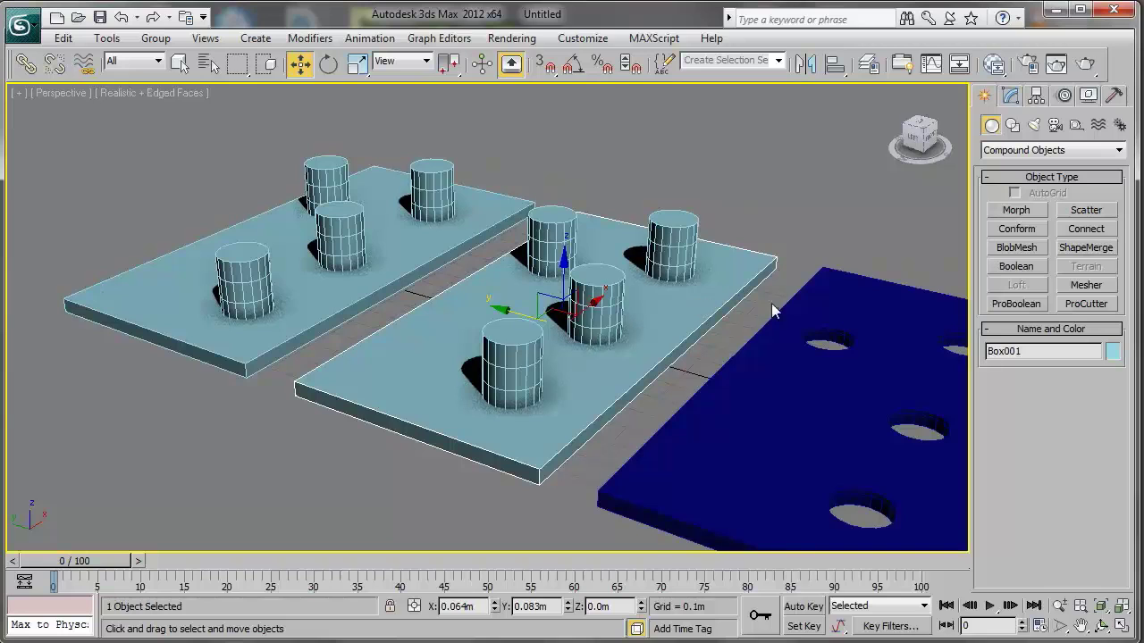
click(996, 306)
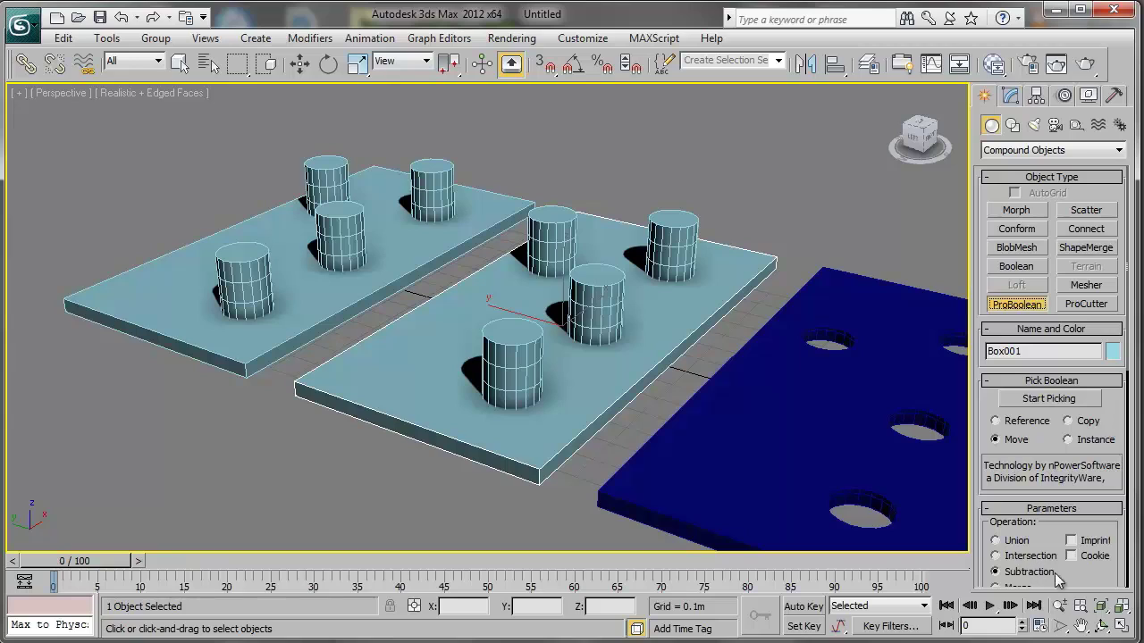
scroll(1050, 576, down, 2)
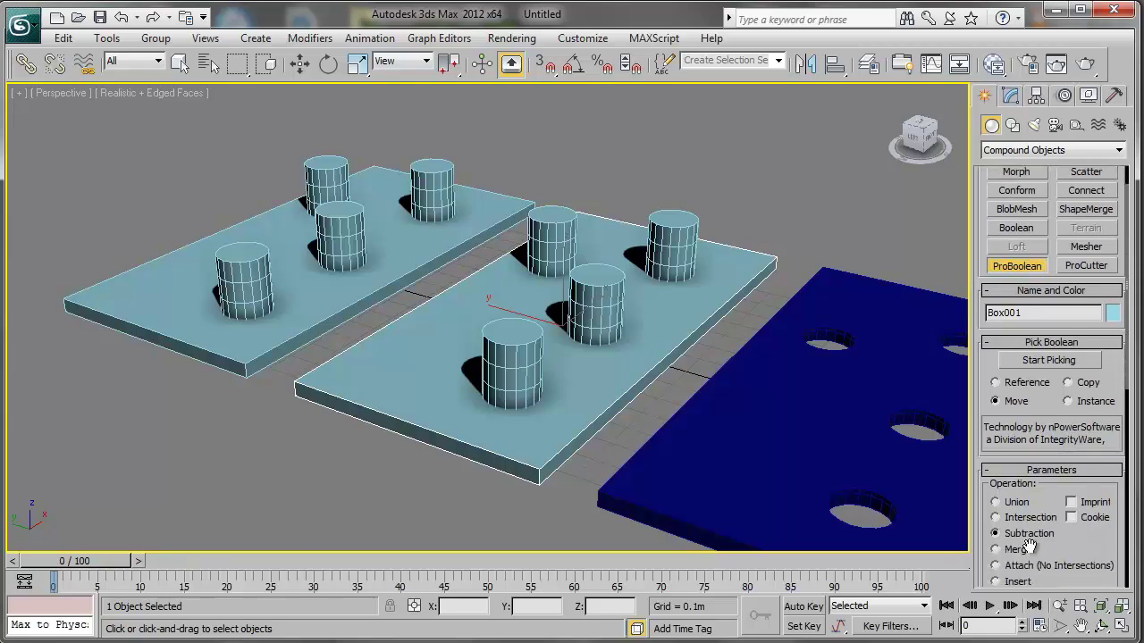
click(1068, 361)
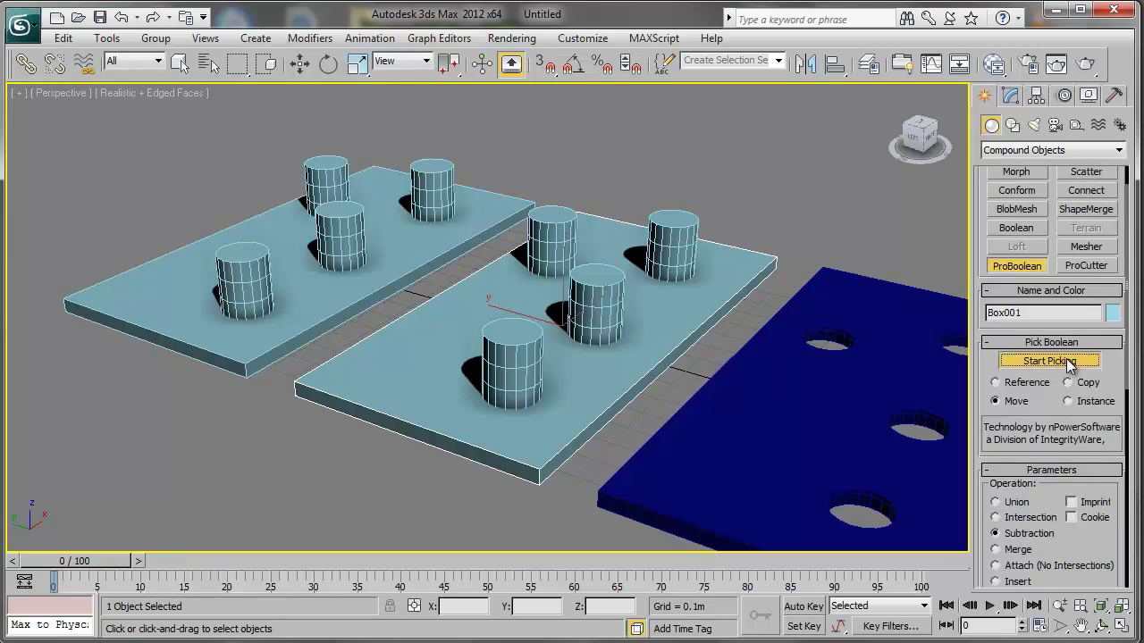
click(502, 370)
click(592, 317)
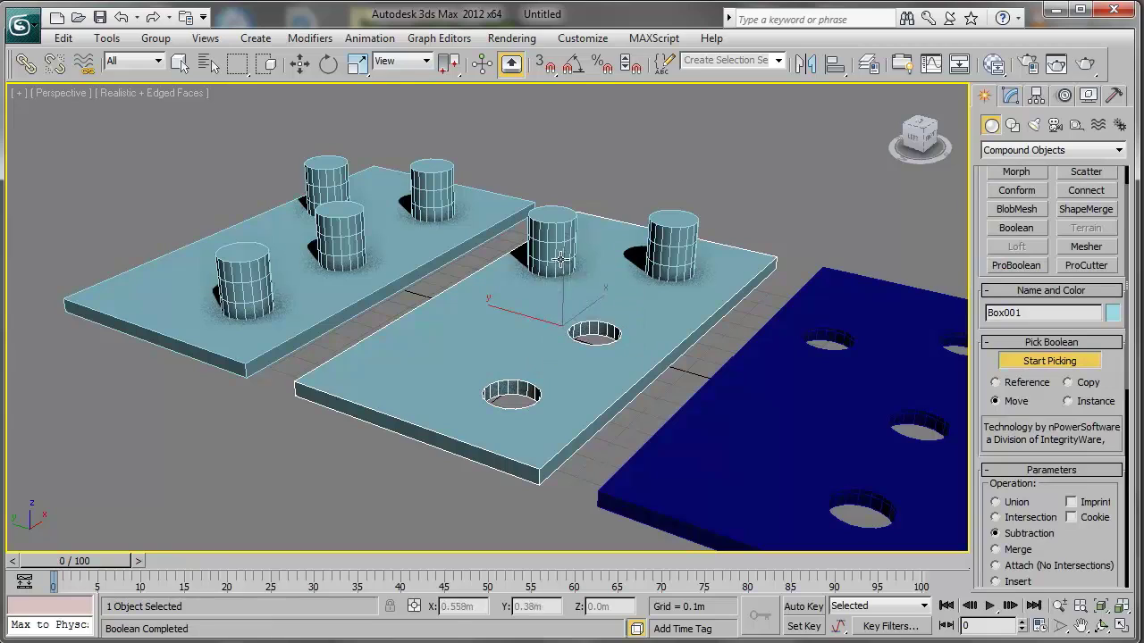
click(558, 255)
click(672, 264)
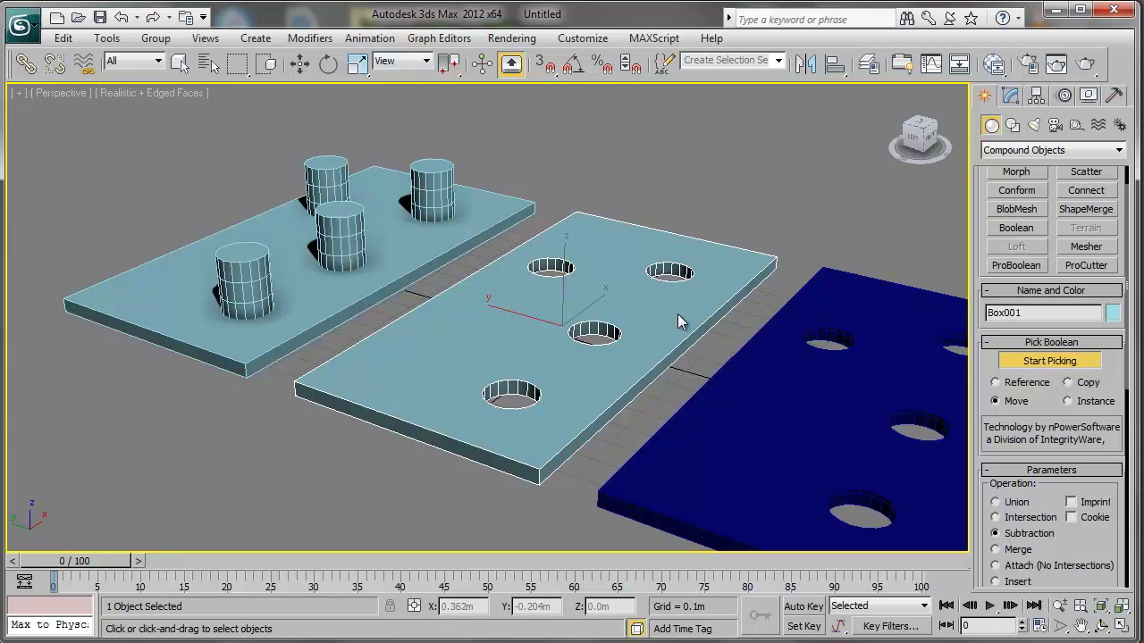
key(w)
Compare the holes in the light blue ProBoolean slab with those in the dark blue Boolean slab
middle_drag(727, 369, 537, 309)
scroll(545, 312, up, 2)
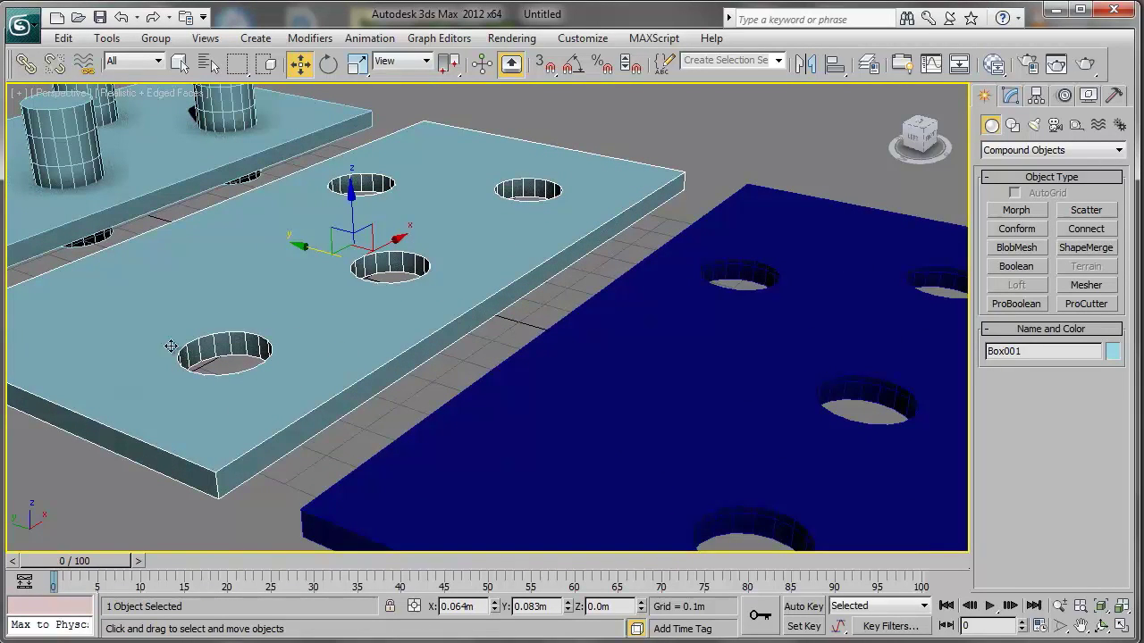
middle_drag(714, 310, 612, 307)
click(648, 321)
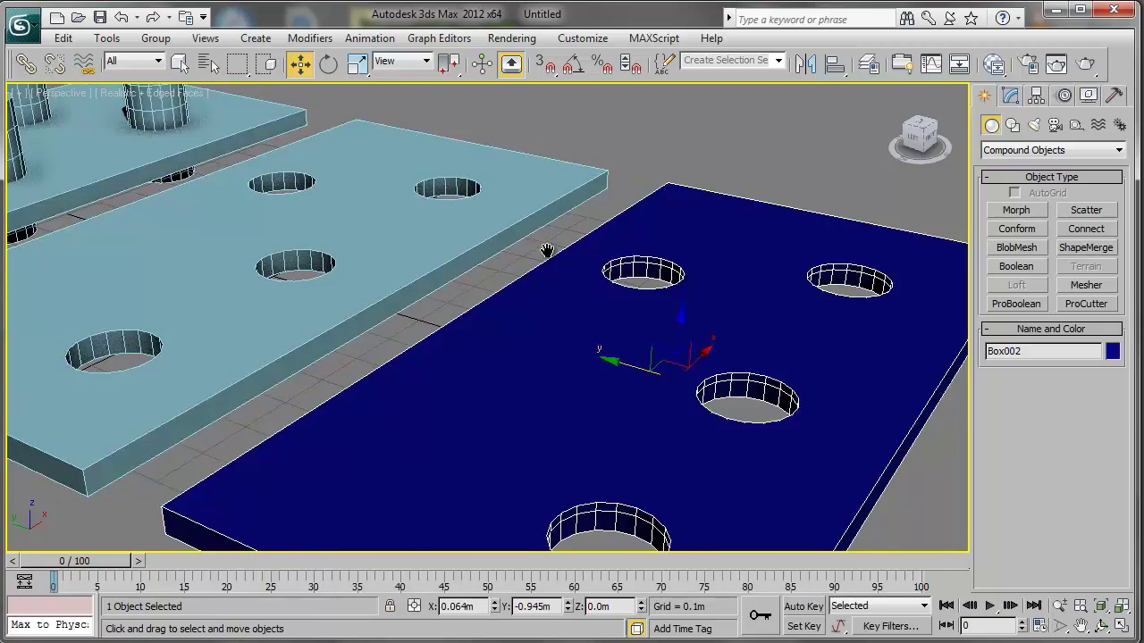
middle_drag(544, 250, 573, 257)
scroll(554, 261, down, 3)
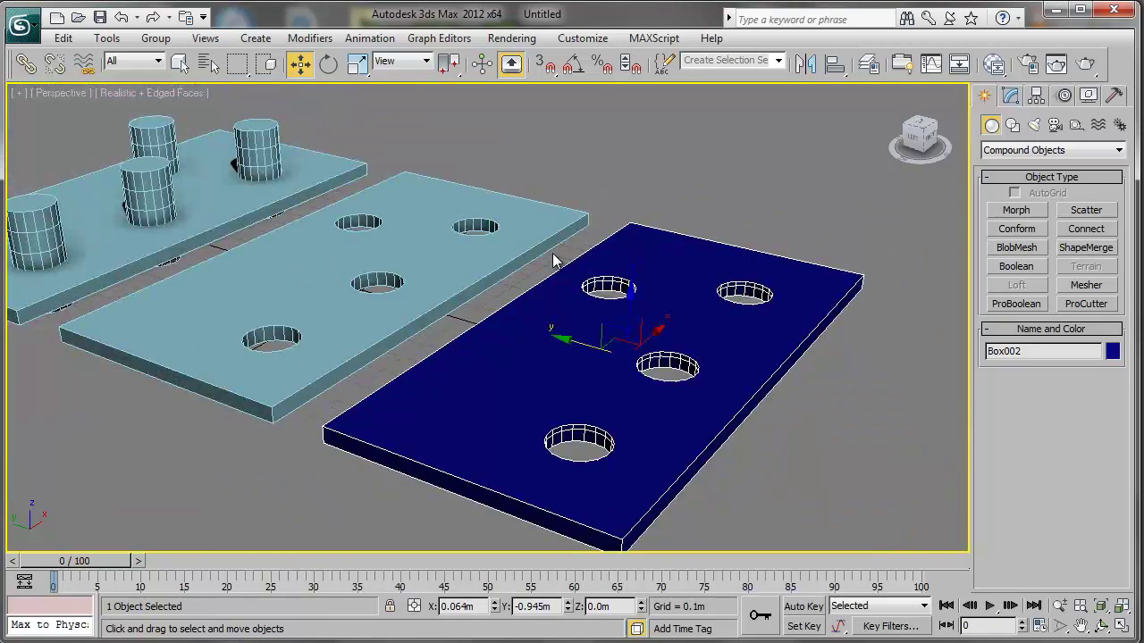
middle_drag(540, 237, 600, 242)
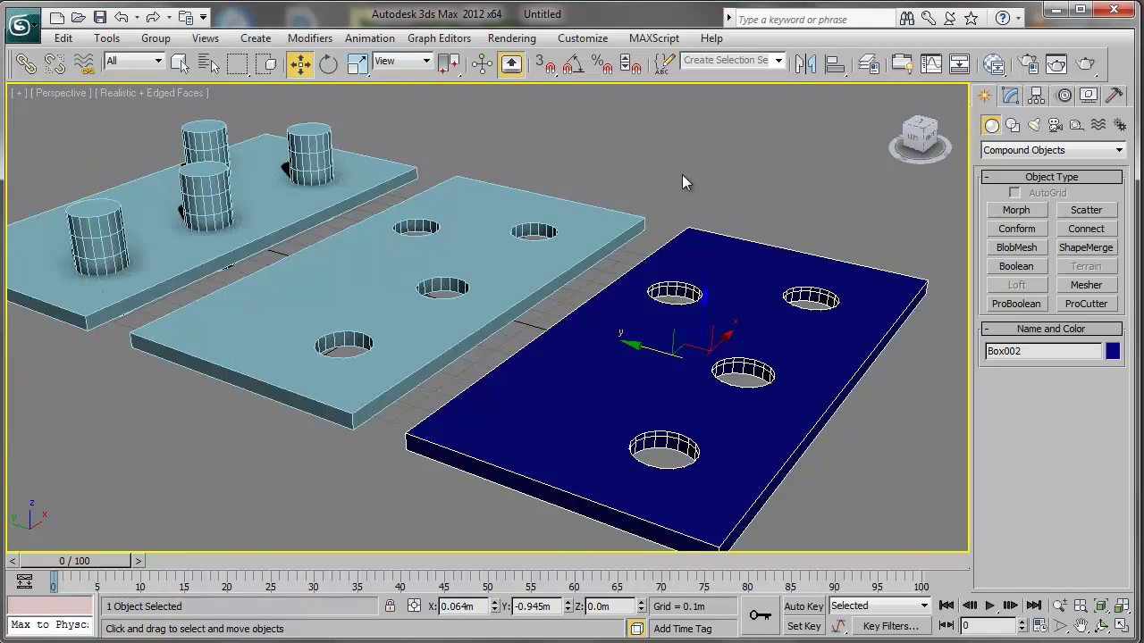
Convert both perforated slabs, Box001 and Box002, to Editable Poly and clear the selection
drag(674, 166, 563, 327)
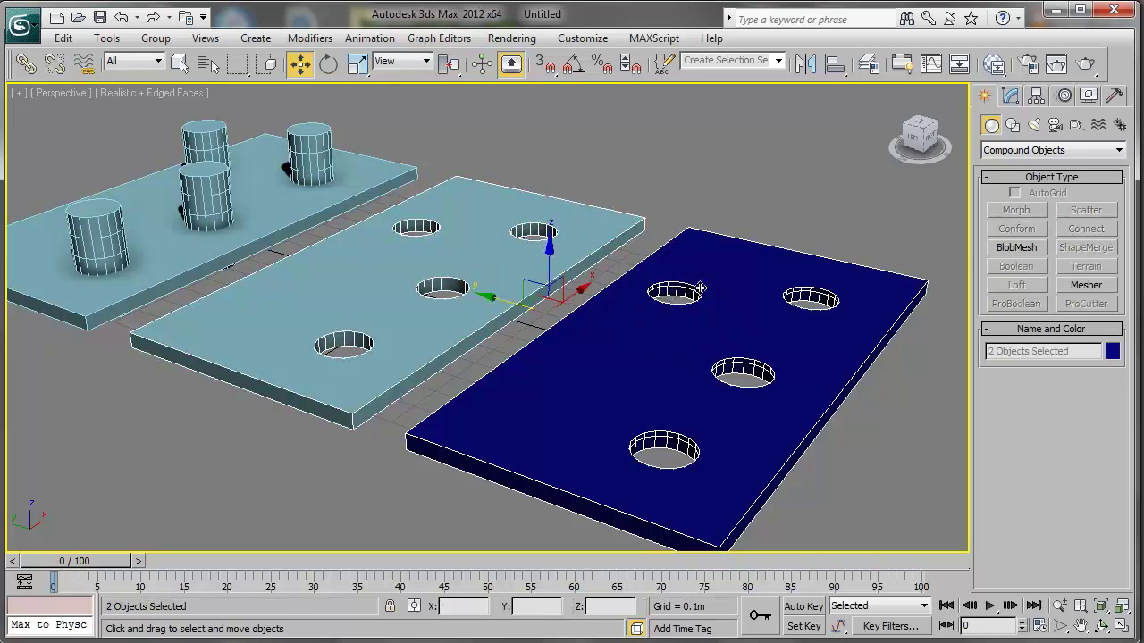
right_click(655, 251)
mouse_move(686, 405)
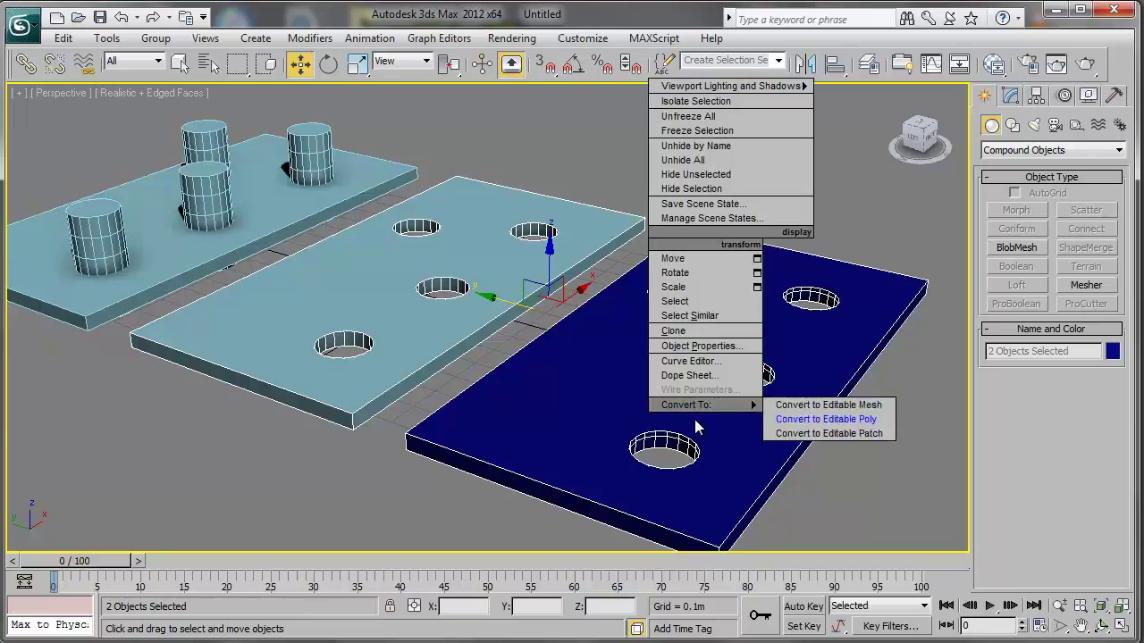
click(804, 419)
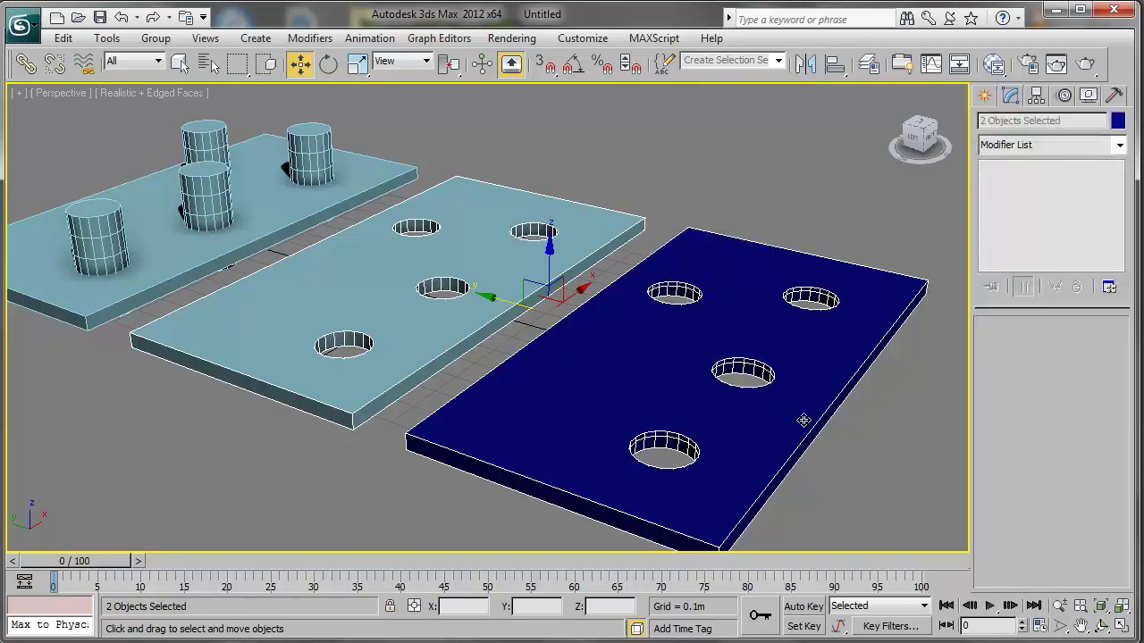
click(863, 462)
Inspect the converted slabs from several angles, comparing the mesh around the holes of Box001 and Box002
alt+middle_drag(643, 370, 669, 375)
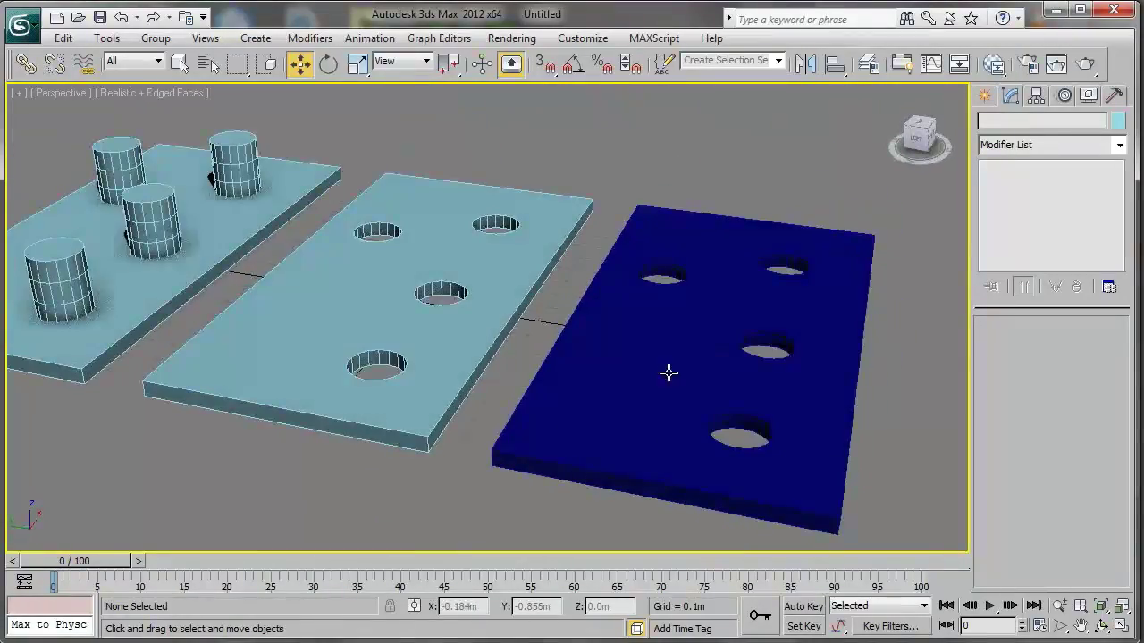
click(665, 365)
scroll(666, 365, up, 5)
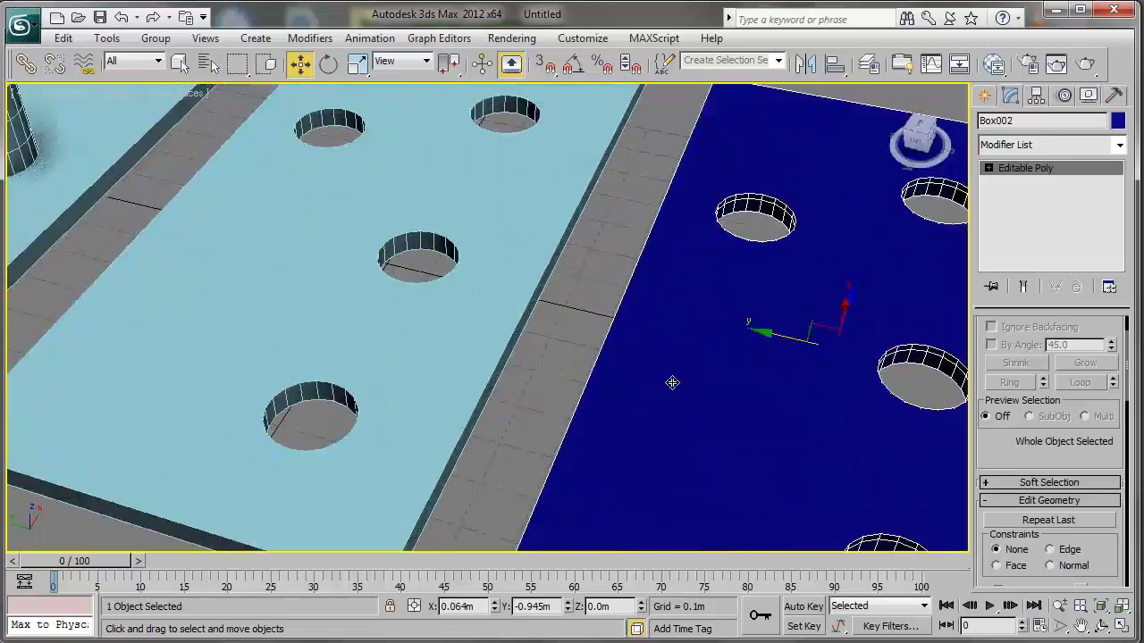
scroll(672, 379, down, 5)
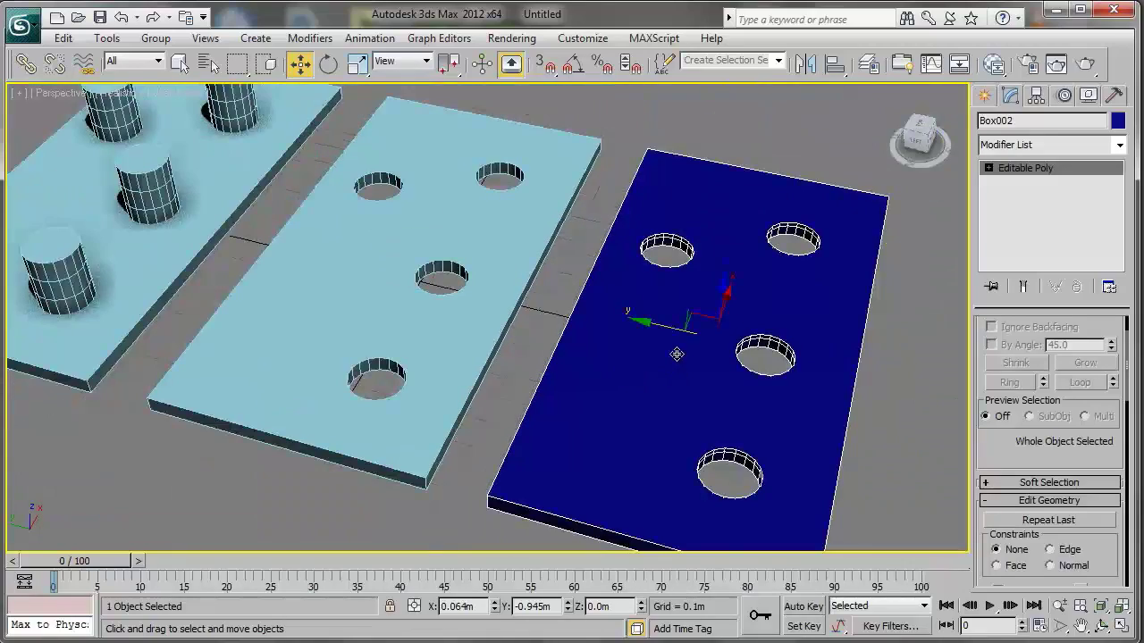
click(439, 337)
scroll(434, 331, up, 4)
scroll(536, 312, down, 3)
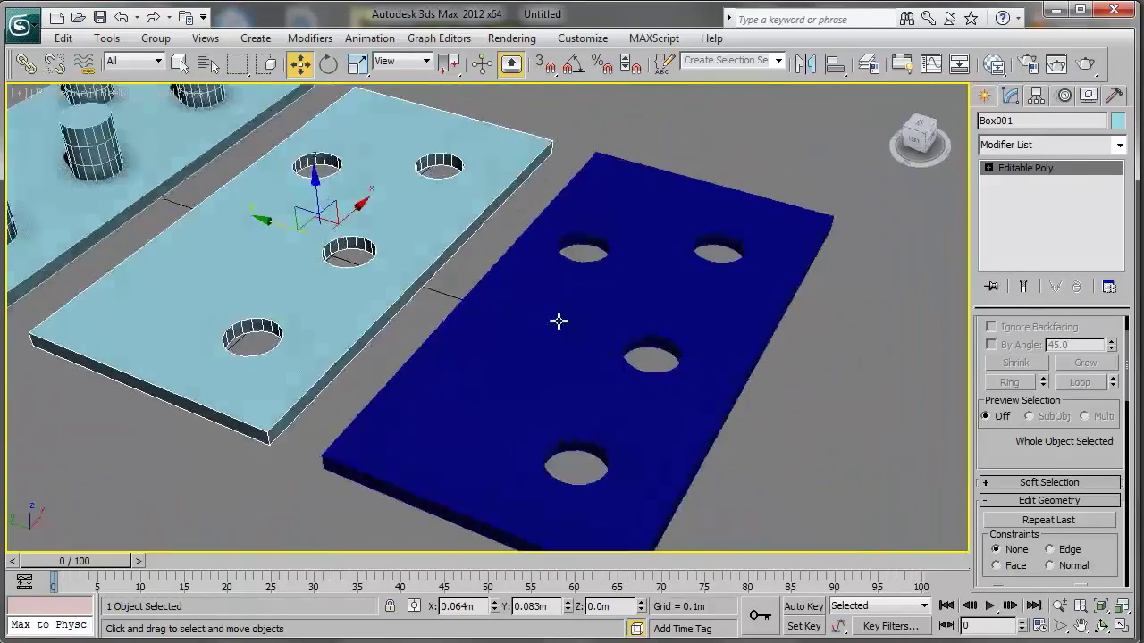
click(434, 398)
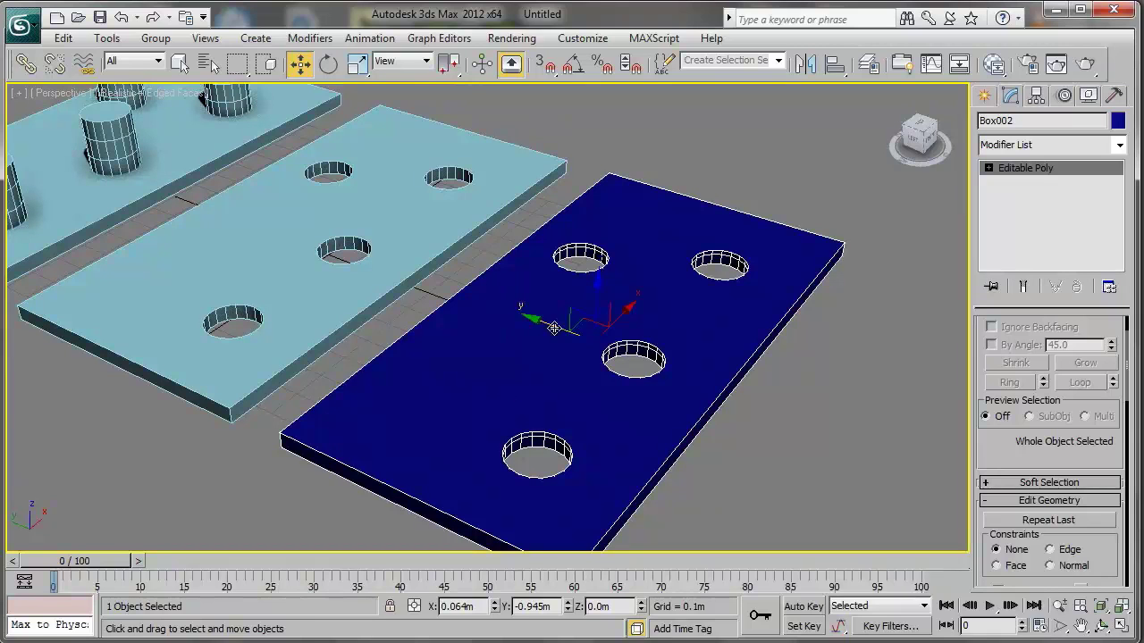
scroll(543, 332, up, 4)
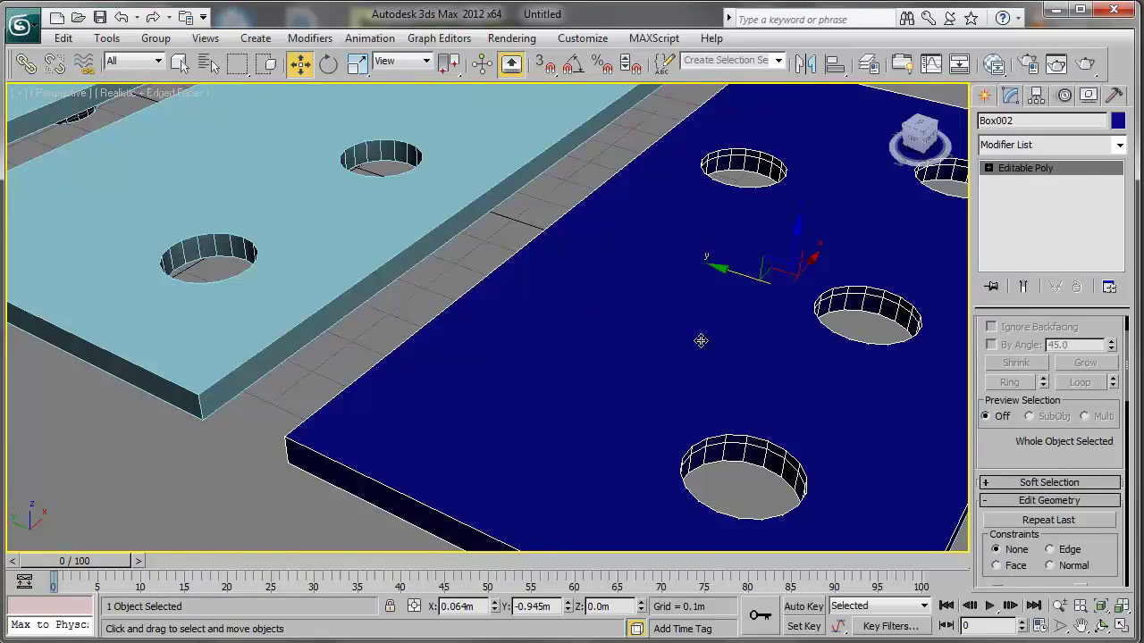
scroll(702, 336, down, 4)
scroll(699, 309, up, 1)
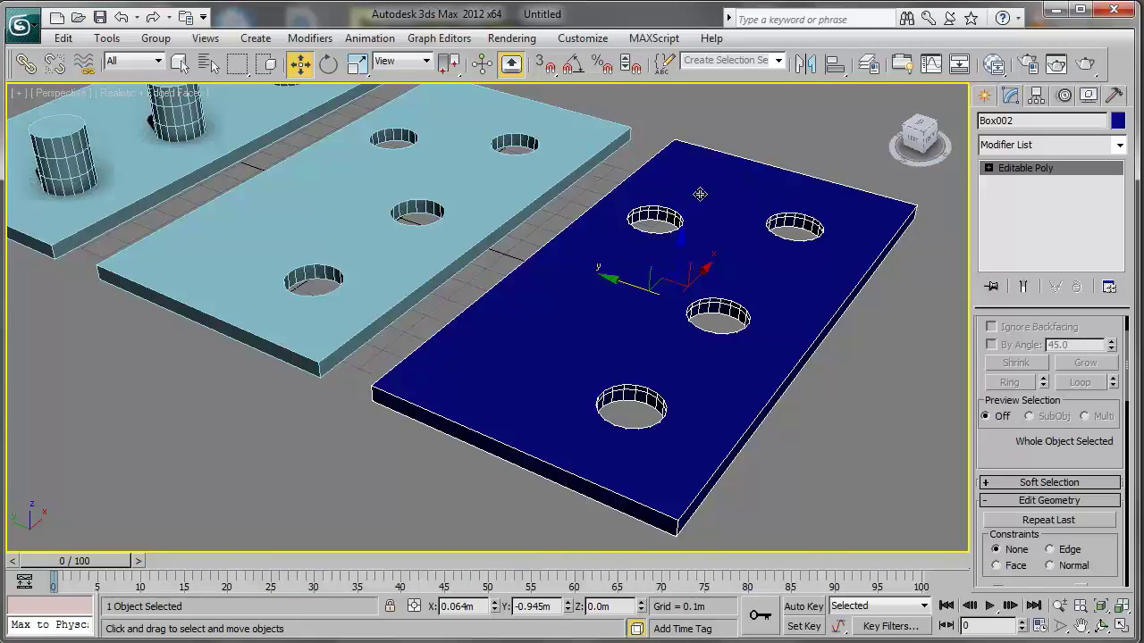
Draw two cylinders through the dark blue slab, Box002, beside its holes and place a sphere on it
alt+middle_drag(498, 282, 495, 254)
click(984, 95)
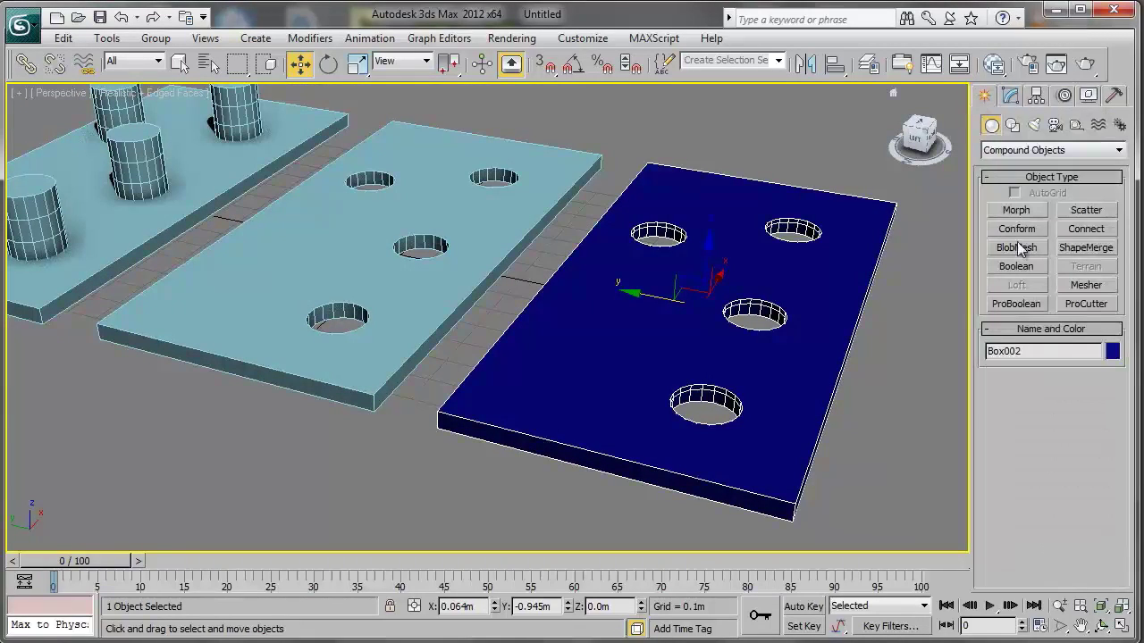
click(1014, 151)
click(1018, 163)
click(1019, 248)
mouse_move(880, 420)
mouse_down()
mouse_move(921, 420)
mouse_move(628, 345)
mouse_move(603, 357)
mouse_move(591, 406)
mouse_move(636, 487)
mouse_up()
click(904, 326)
right_click(904, 326)
key(Return)
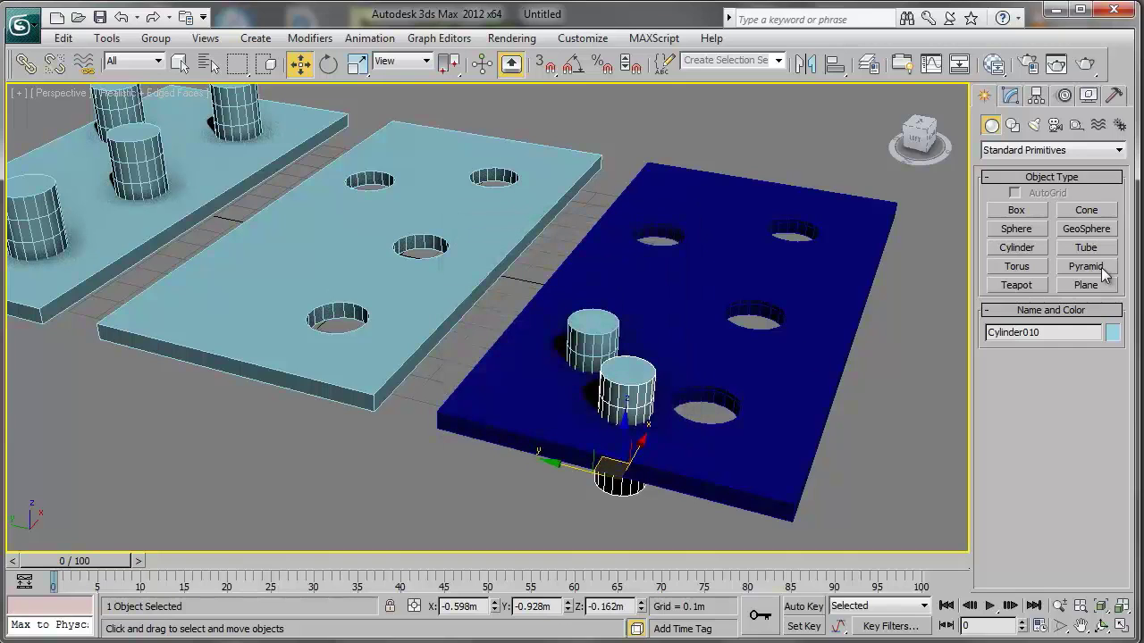
click(1018, 230)
drag(873, 414, 642, 293)
key(w)
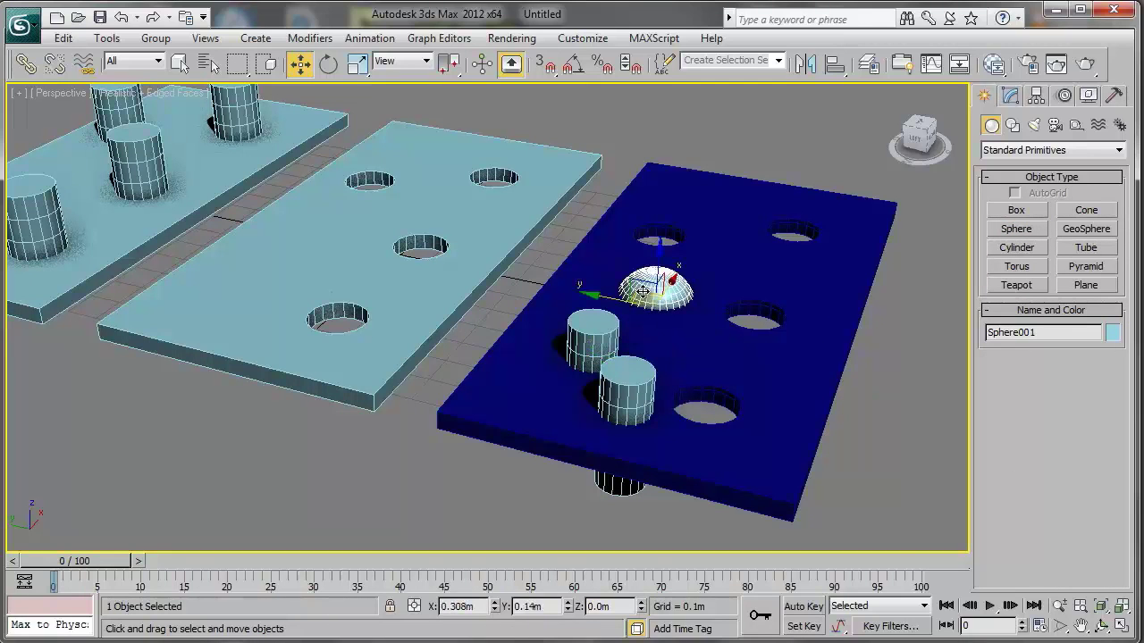
Copy the sphere and the two new cylinders from the dark blue slab onto the light blue slab, Box001
ctrl+click(626, 393)
ctrl+click(592, 361)
mouse_move(592, 361)
shift+mouse_down()
mouse_move(419, 335)
mouse_move(256, 284)
shift+mouse_up()
click(570, 407)
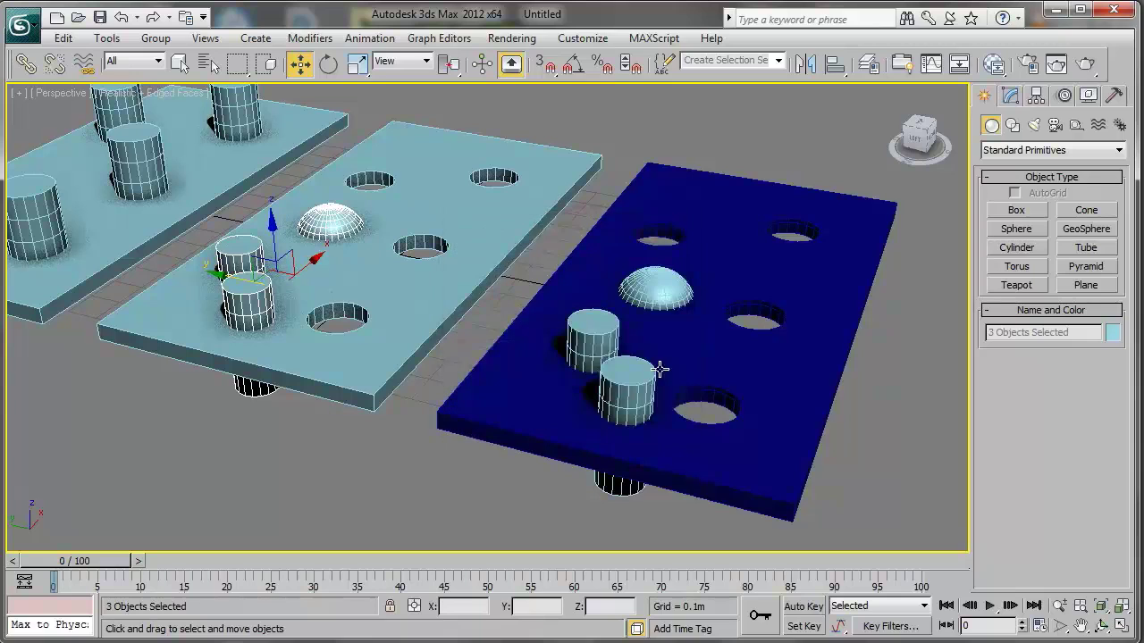
Apply a Boolean to the dark blue slab, Box002, without picking a second operand, and examine its mesh
click(716, 349)
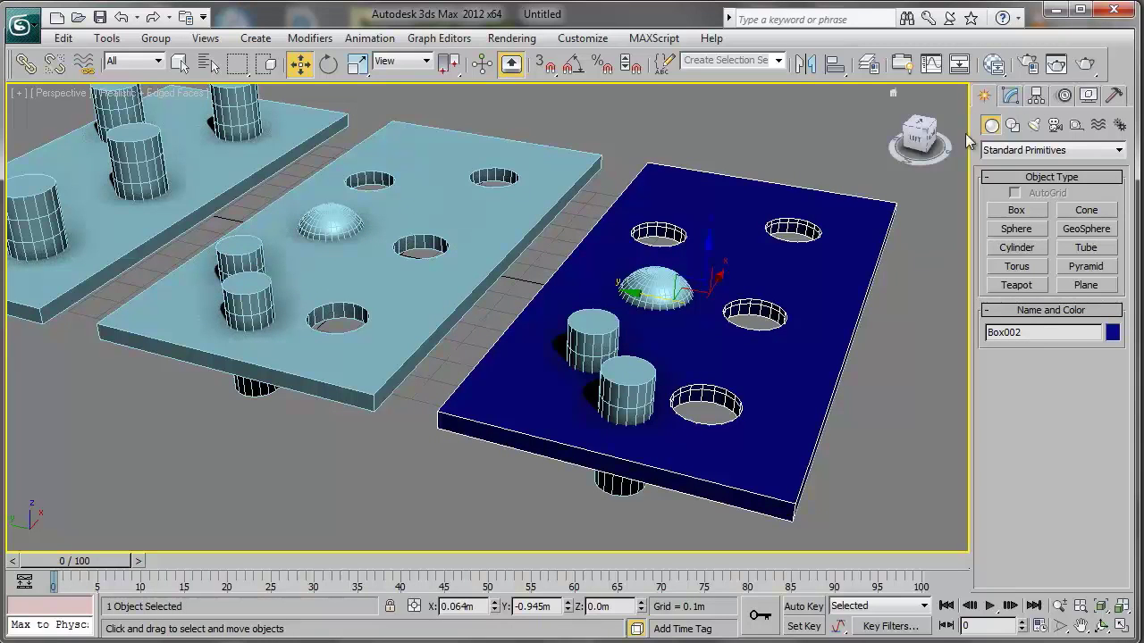
click(1012, 97)
scroll(1027, 438, up, 2)
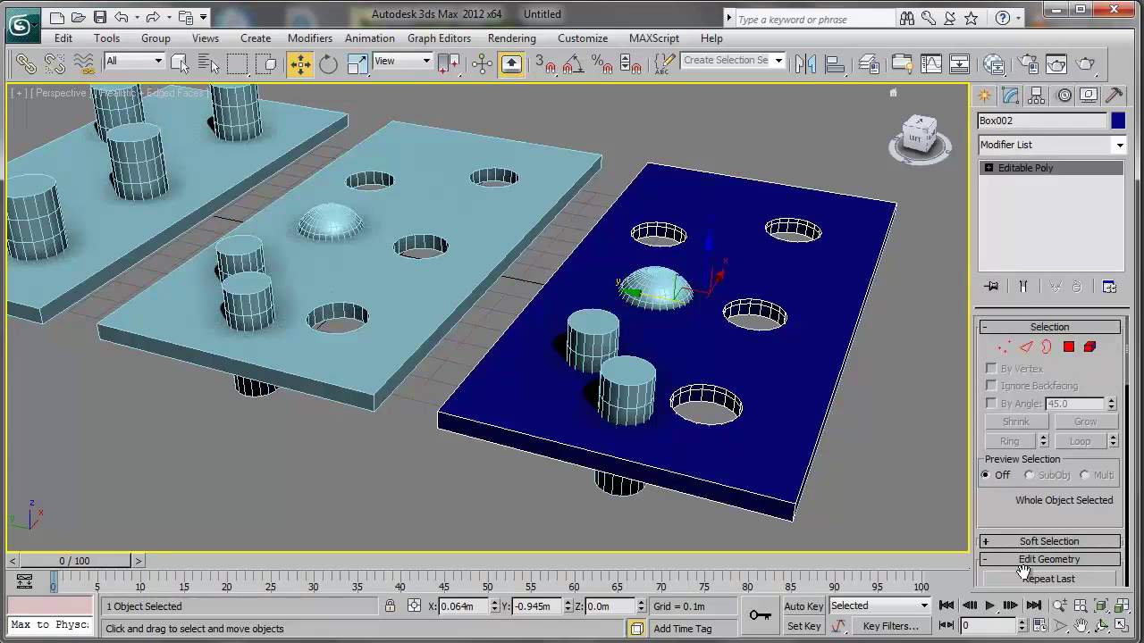
click(988, 96)
click(1052, 149)
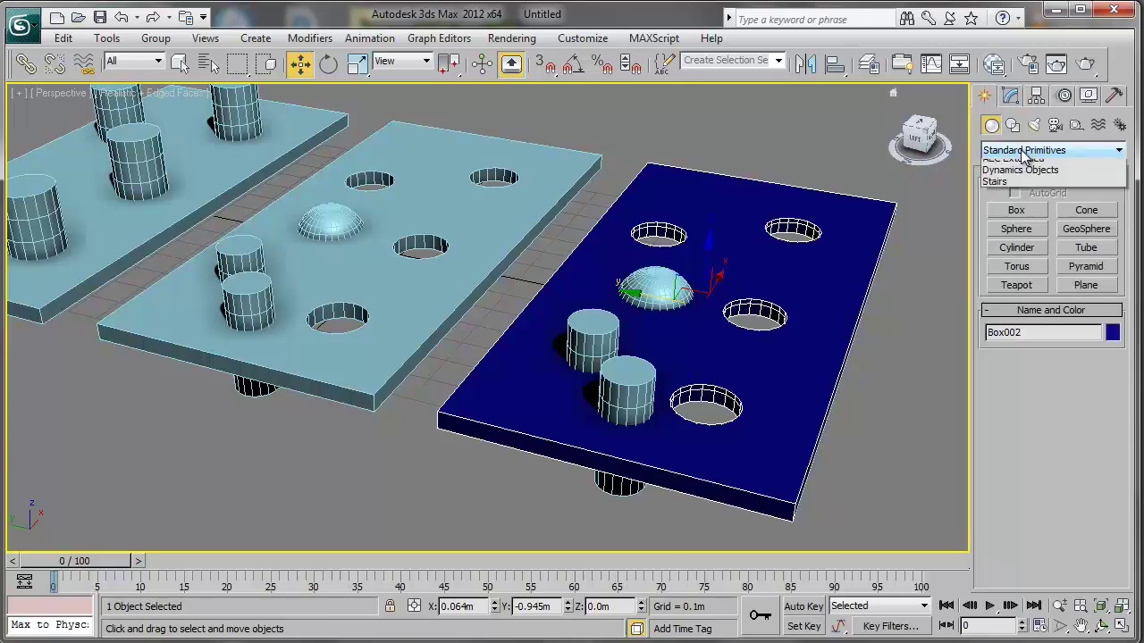
click(1021, 190)
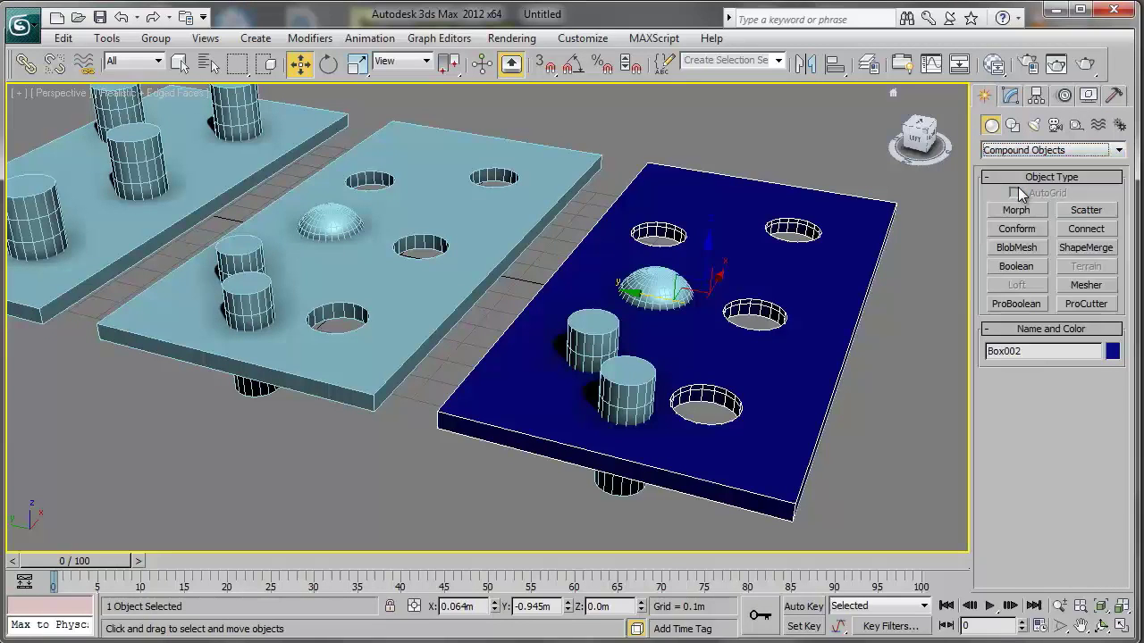
click(1019, 269)
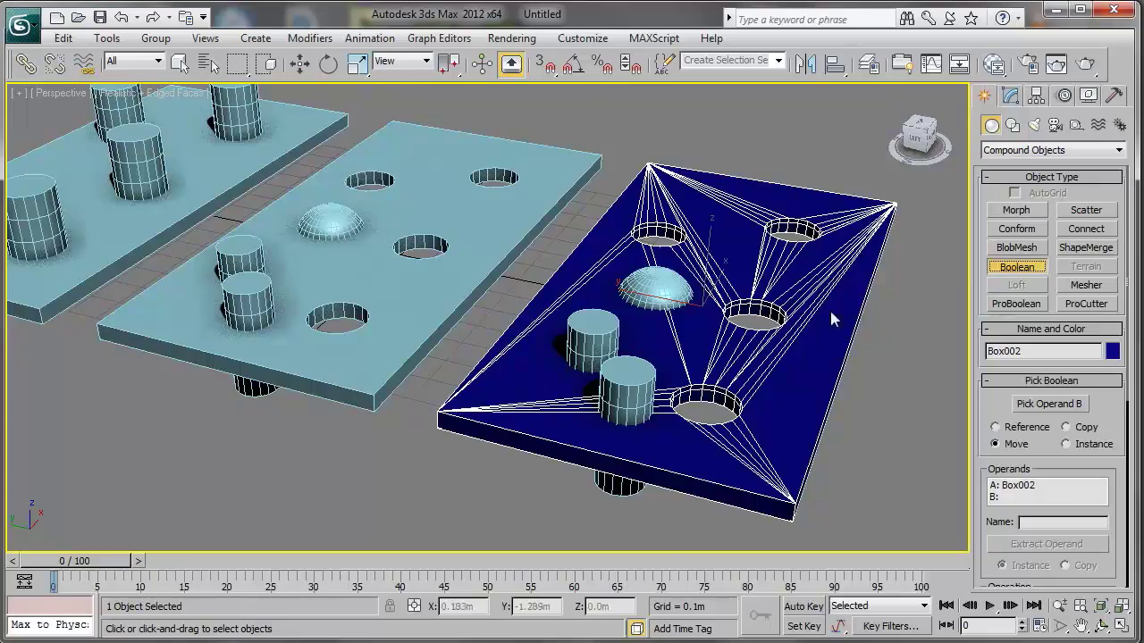
right_click(802, 320)
scroll(773, 295, up, 6)
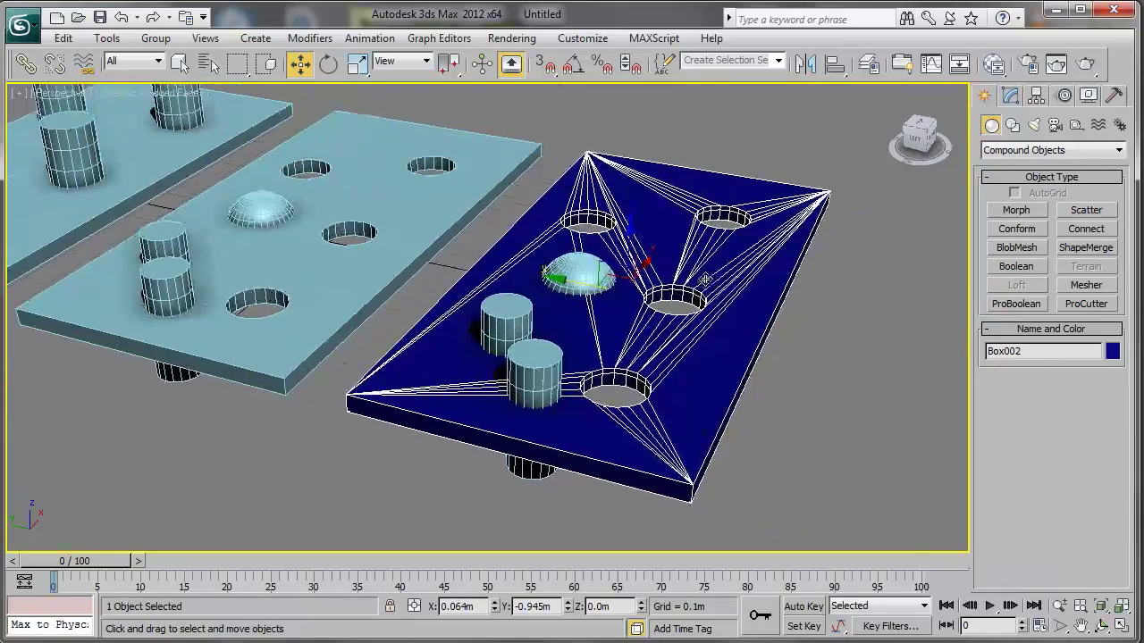
scroll(707, 284, down, 1)
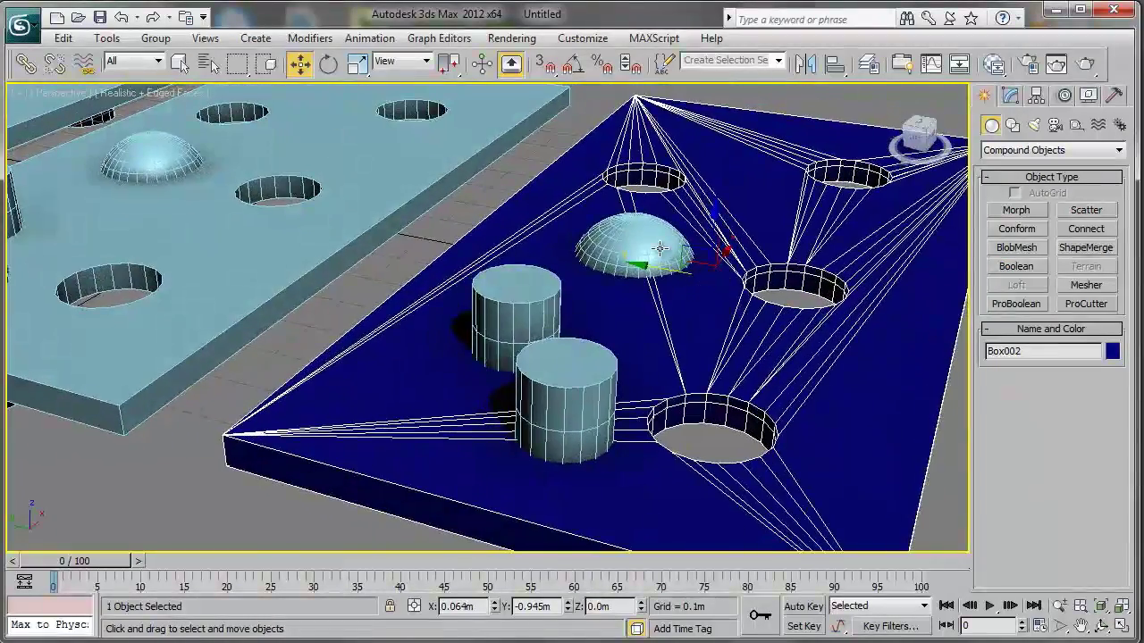
Delete the sphere and the two loose cylinders from the dark blue slab
click(626, 259)
ctrl+click(536, 309)
ctrl+click(570, 387)
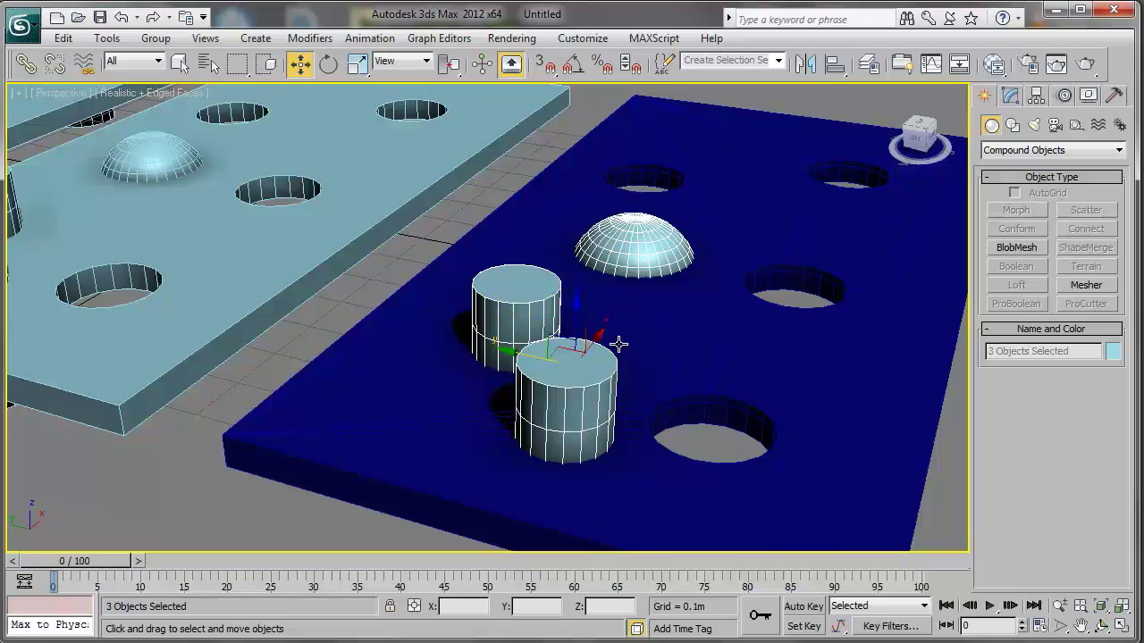
key(Delete)
click(659, 232)
scroll(598, 268, down, 5)
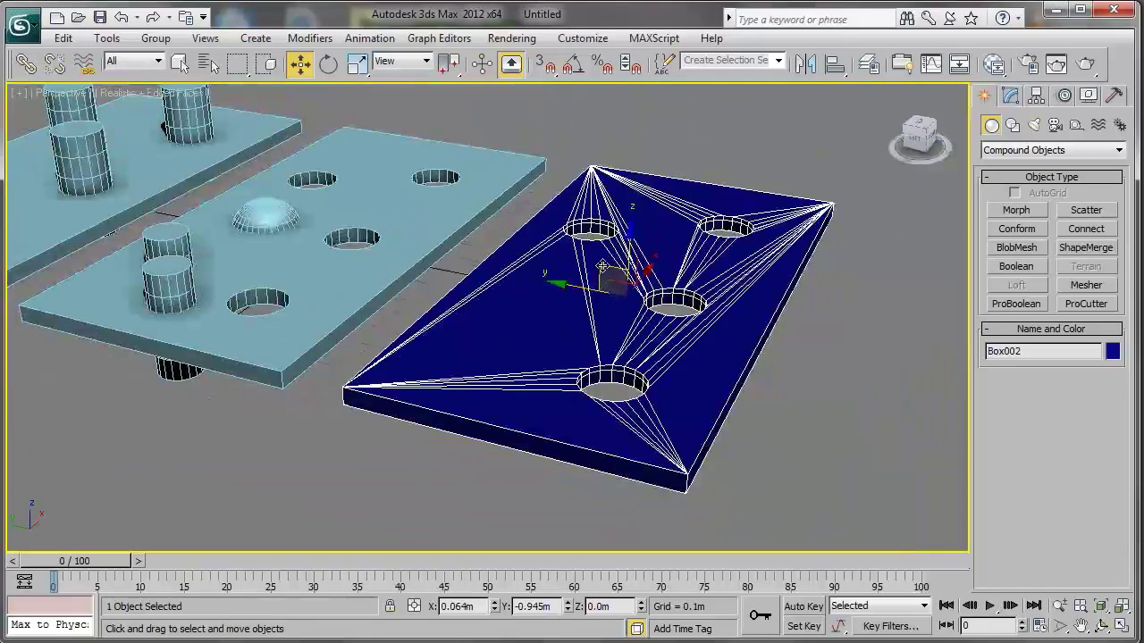
Apply ProBoolean to the light blue slab, Box001, without picking operands, and compare its surface with that of Box002
click(534, 291)
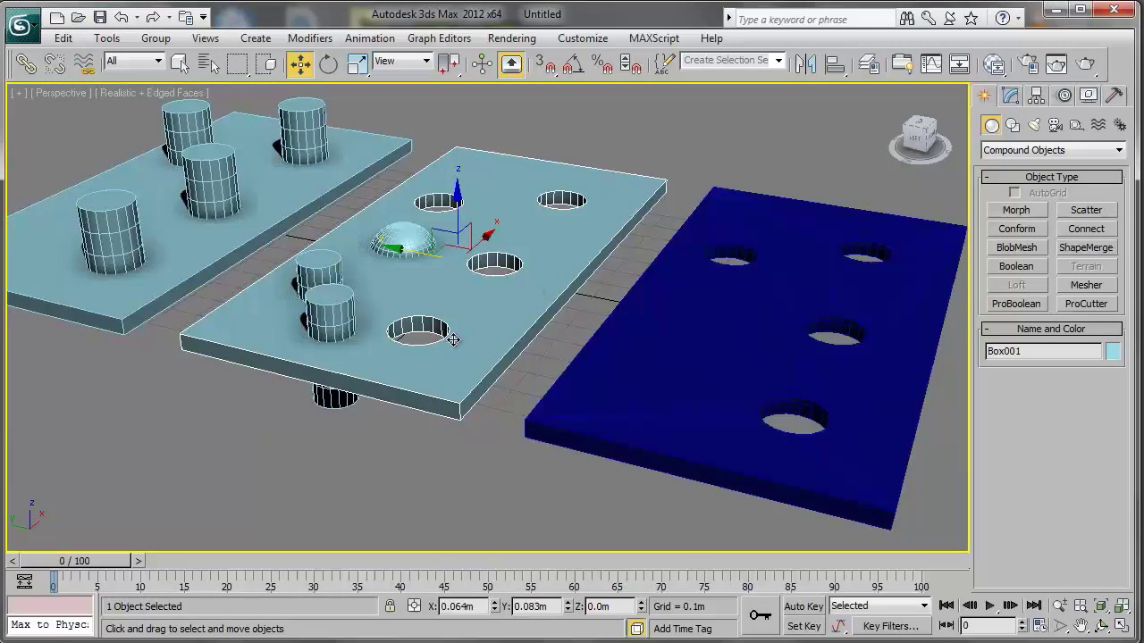
click(1017, 304)
middle_drag(552, 302, 631, 298)
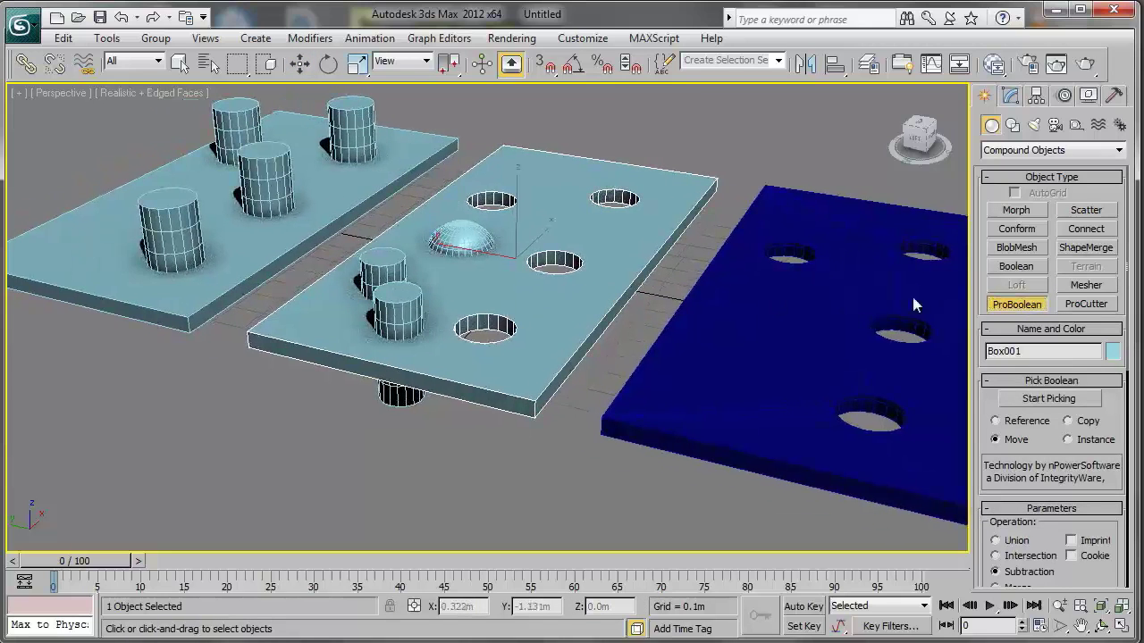
key(w)
click(618, 326)
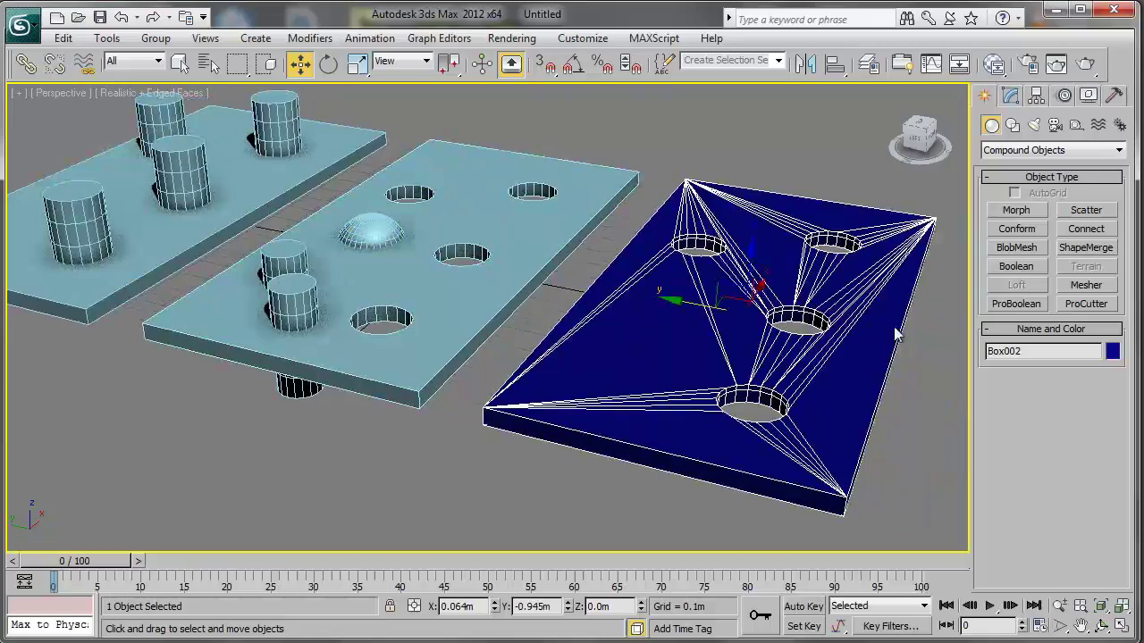
middle_drag(764, 322, 743, 316)
scroll(718, 309, up, 5)
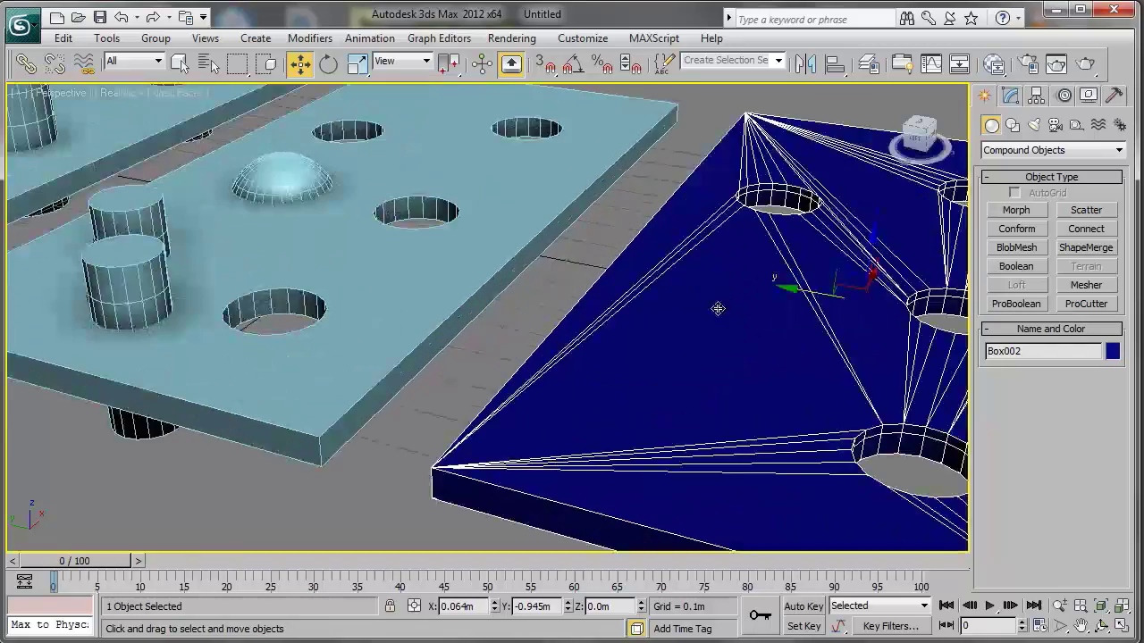
scroll(718, 309, down, 5)
Convert Box001 and Box002 together to Editable Poly and compare the edges around their holes
ctrl+click(531, 309)
right_click(532, 303)
mouse_move(612, 461)
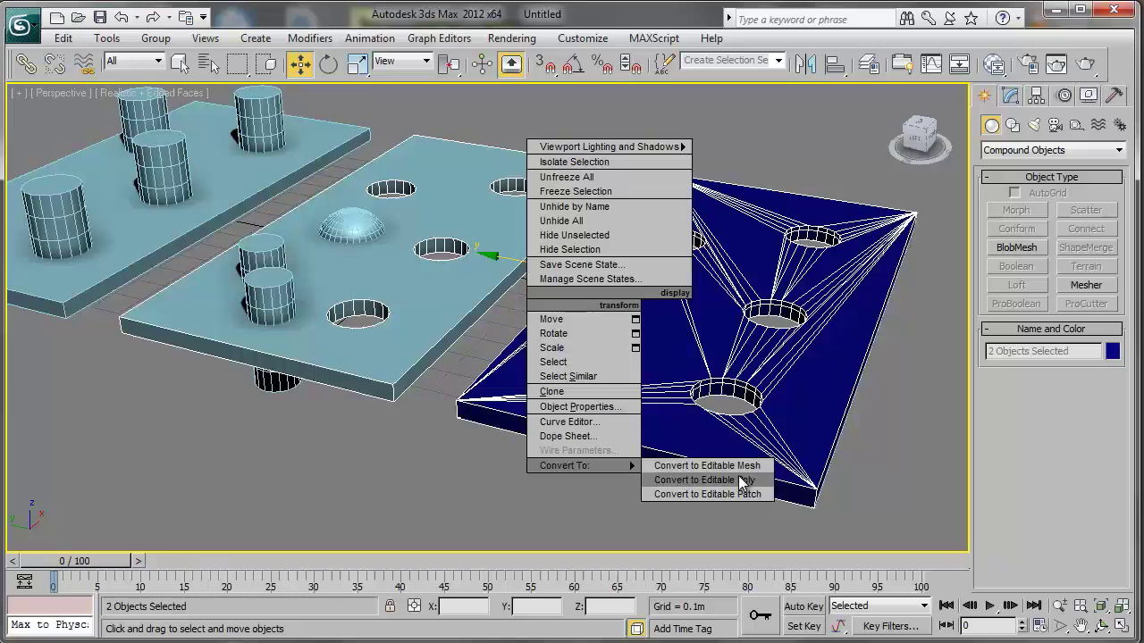
click(738, 479)
click(579, 471)
click(767, 330)
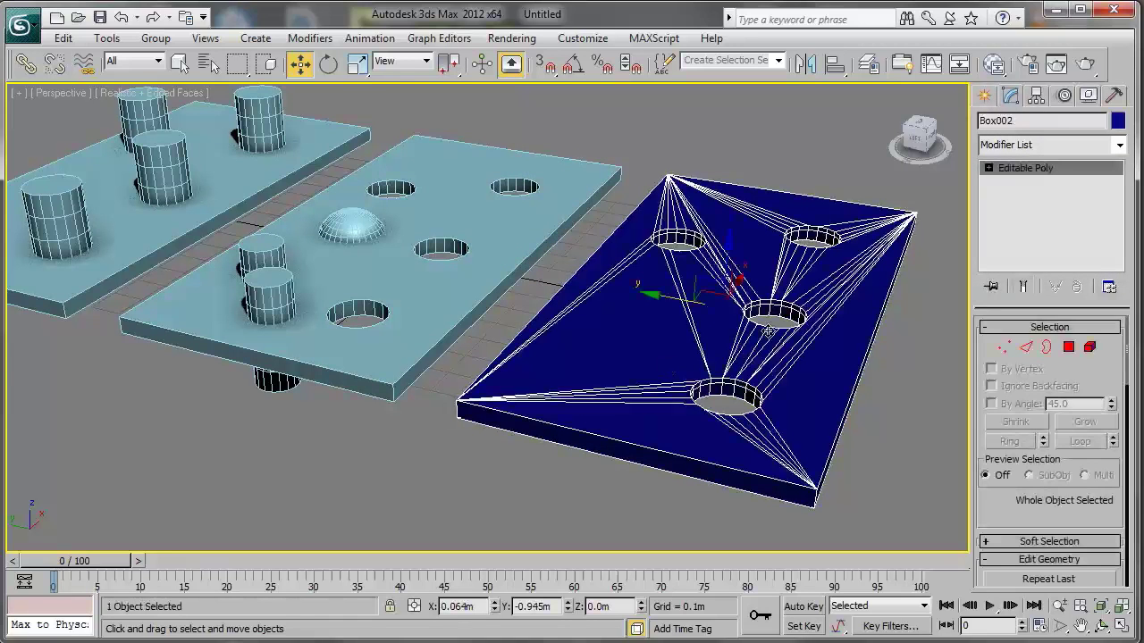
click(507, 273)
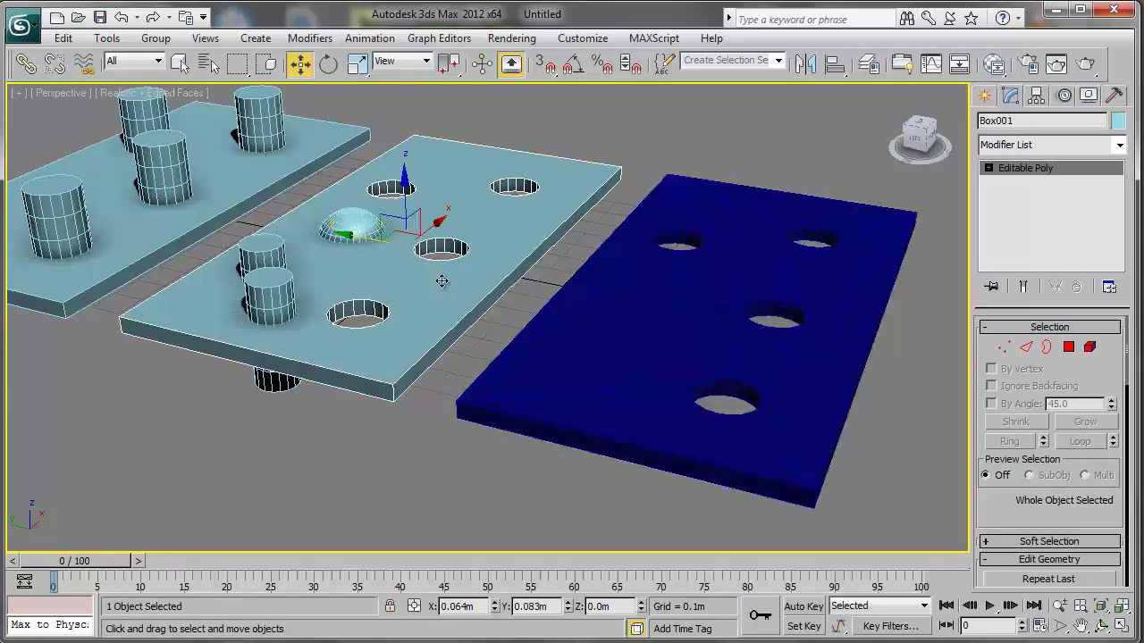
click(655, 313)
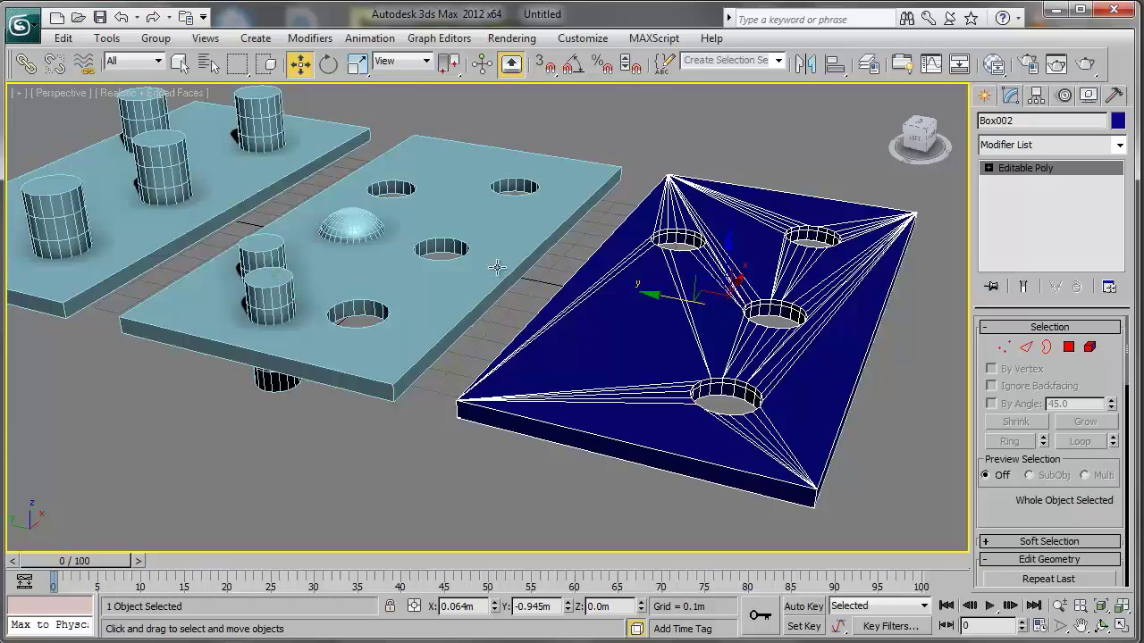
Delete both perforated slabs together with the sphere and two cylinders on the light blue one
scroll(463, 284, down, 2)
drag(868, 493, 344, 252)
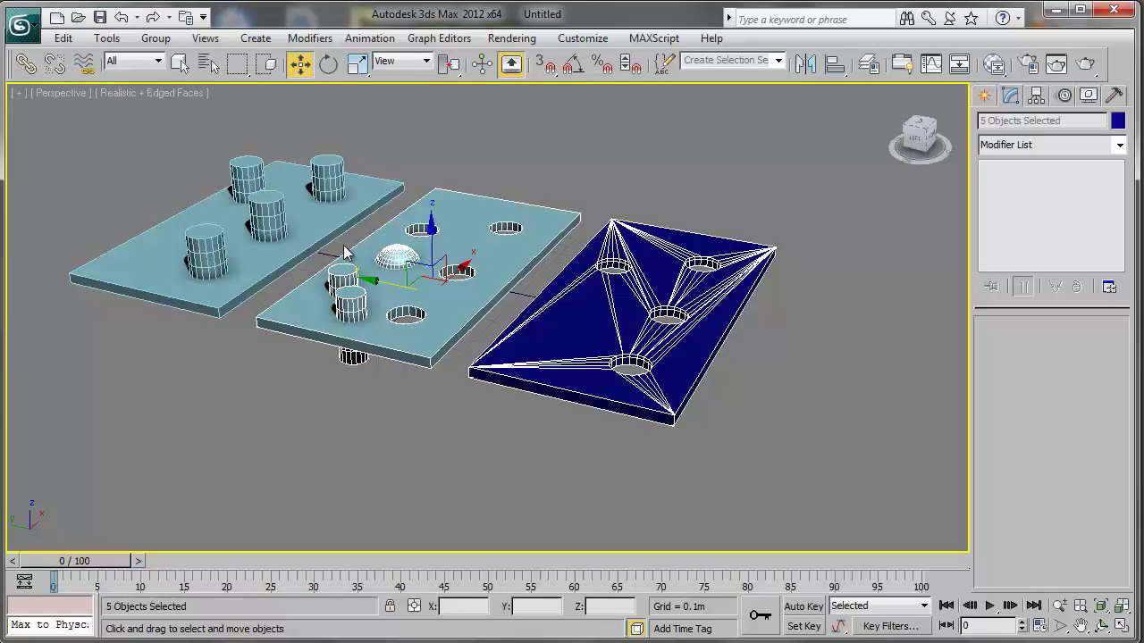
key(Delete)
Make one copy of the remaining slab, Box003, with its four cylinders, and place it beside the original
click(310, 222)
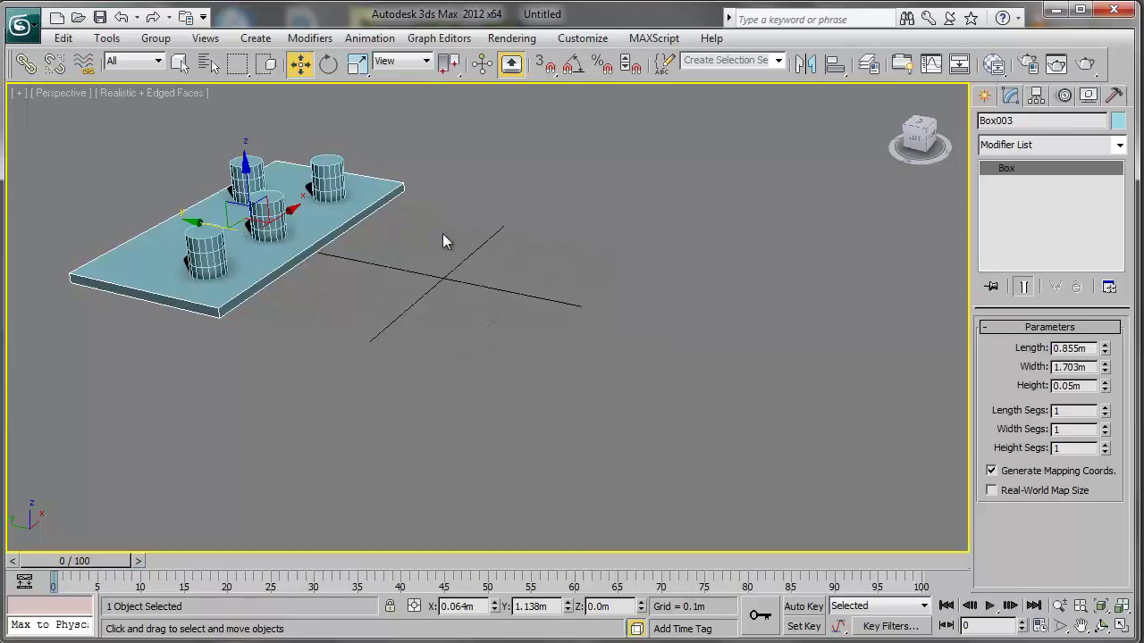
scroll(440, 233, up, 4)
alt+middle_drag(610, 270, 624, 275)
scroll(624, 275, down, 4)
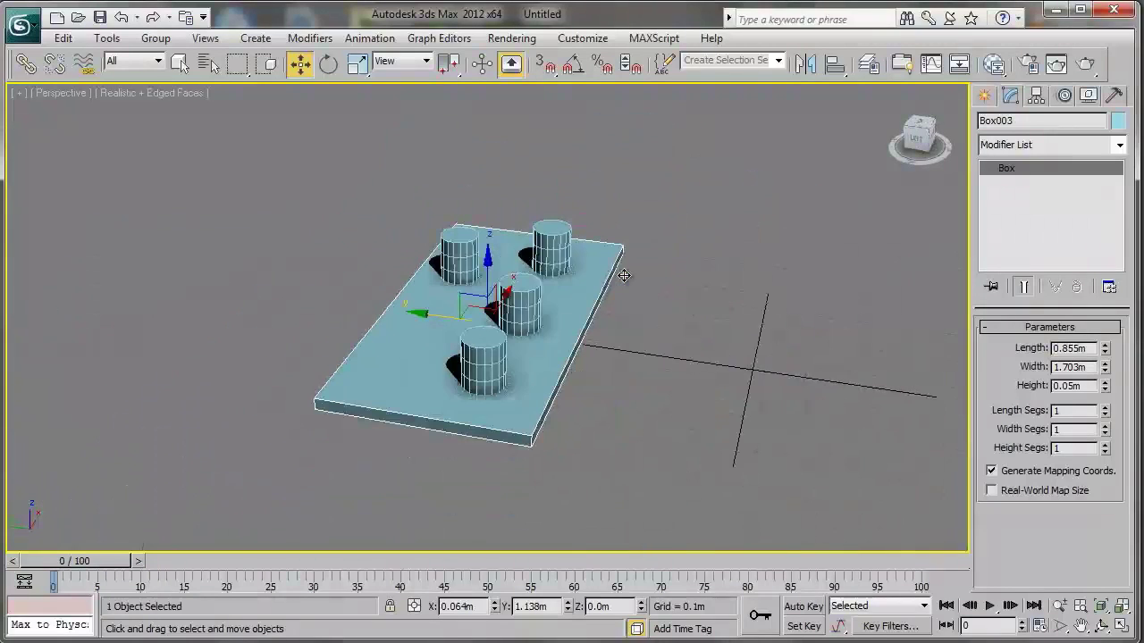
drag(725, 163, 376, 458)
shift+drag(450, 301, 746, 340)
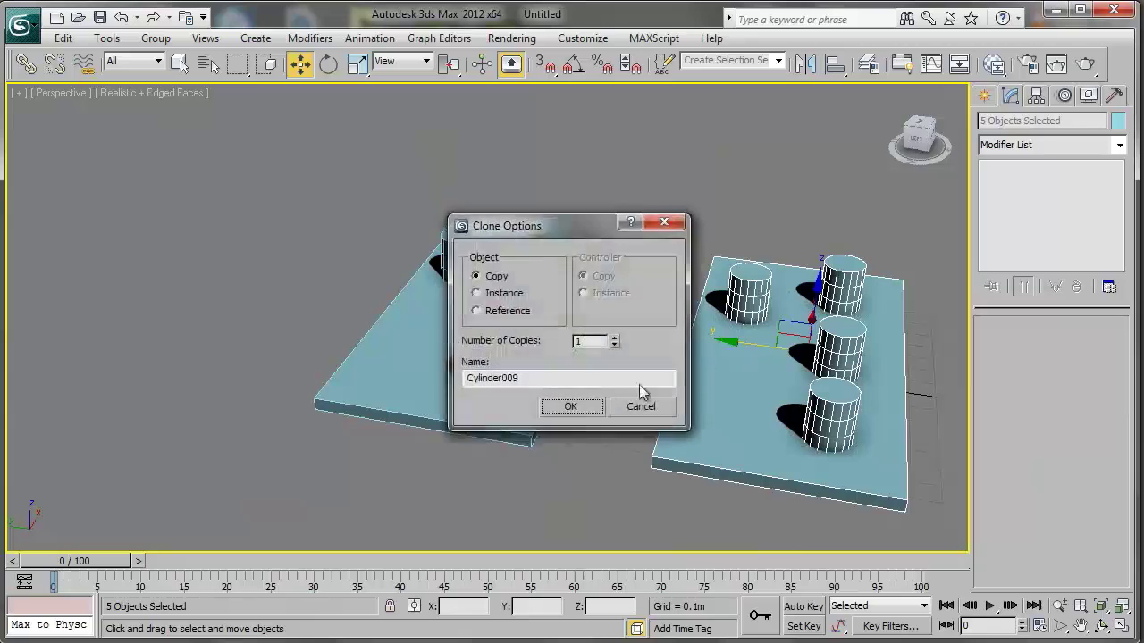
click(582, 406)
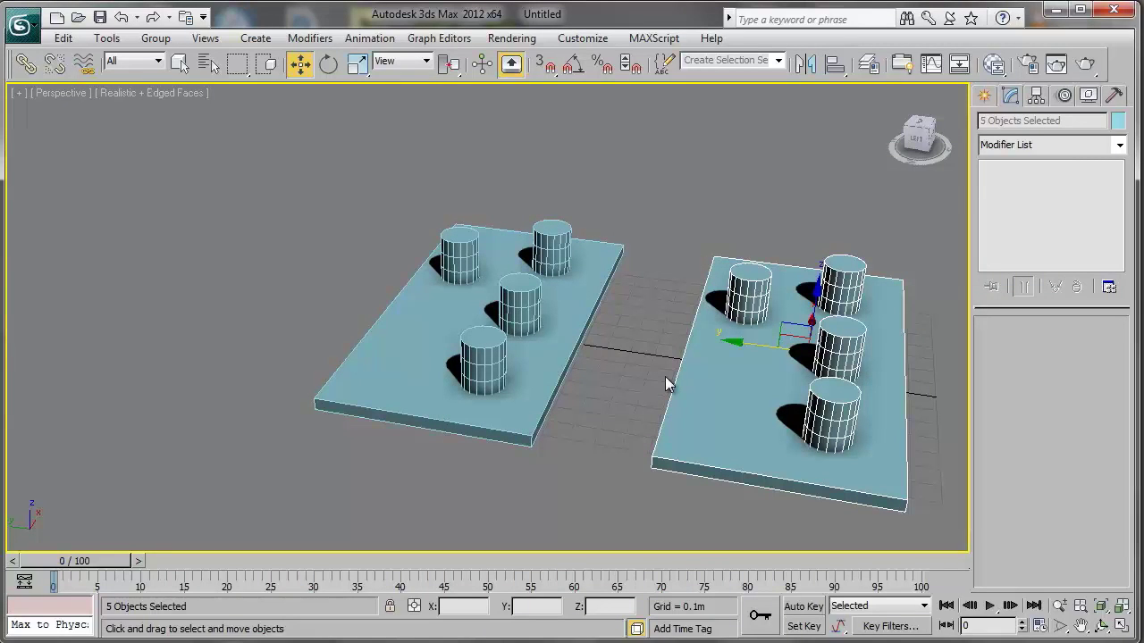
Join the four cylinders one by one to the copied slab, Box004, with ProBoolean set to Union
middle_drag(760, 328, 664, 289)
alt+middle_drag(737, 307, 605, 296)
scroll(605, 296, up, 3)
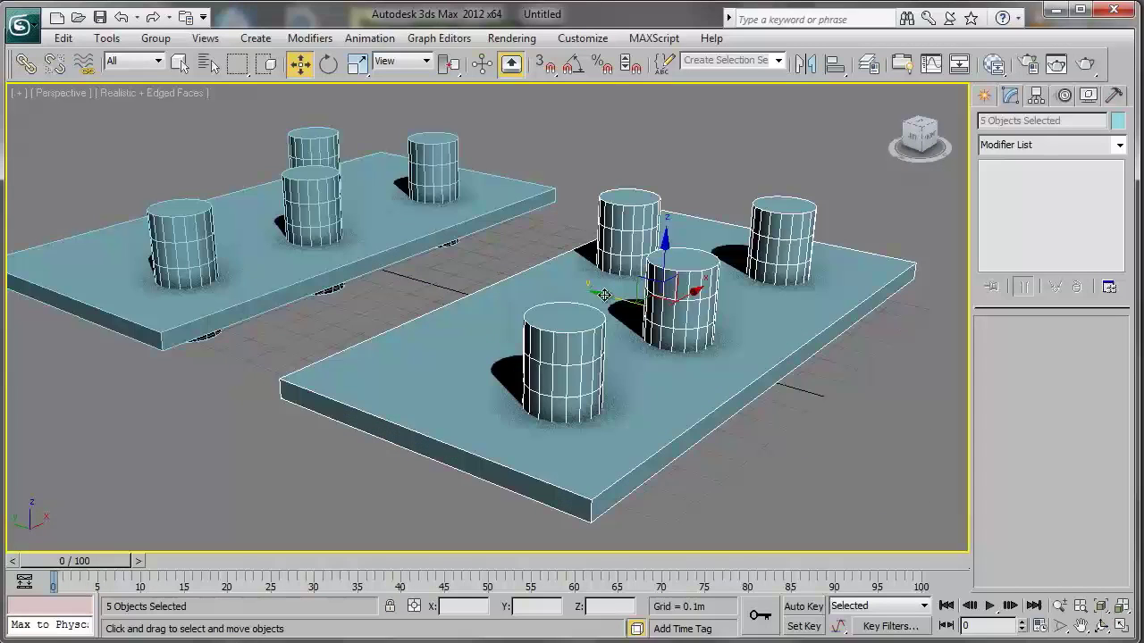
click(777, 421)
click(700, 398)
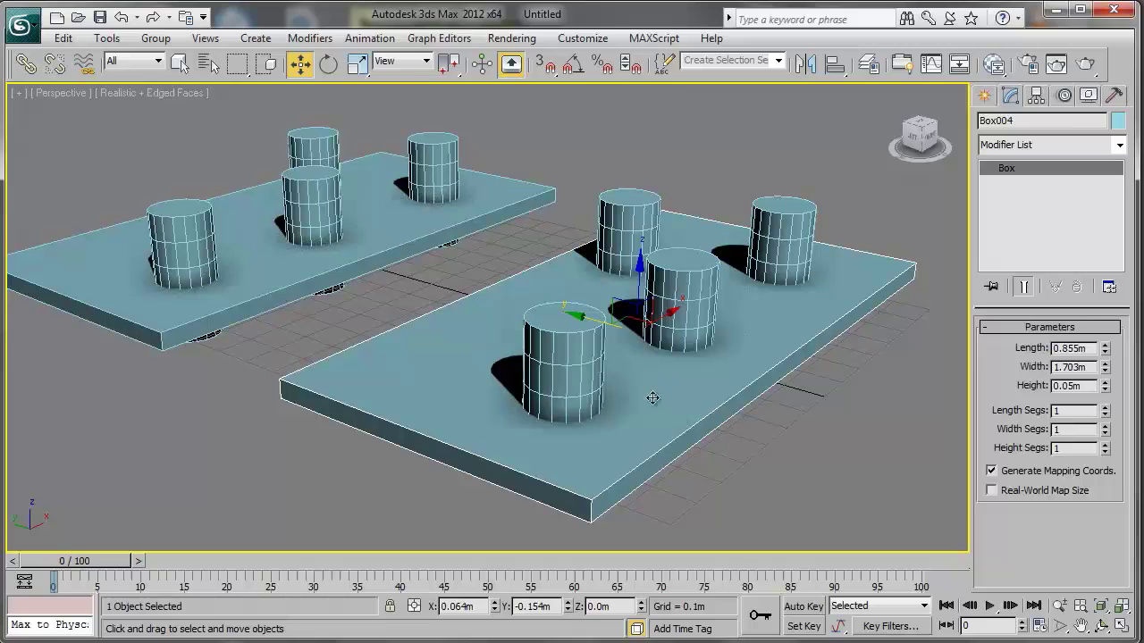
click(986, 98)
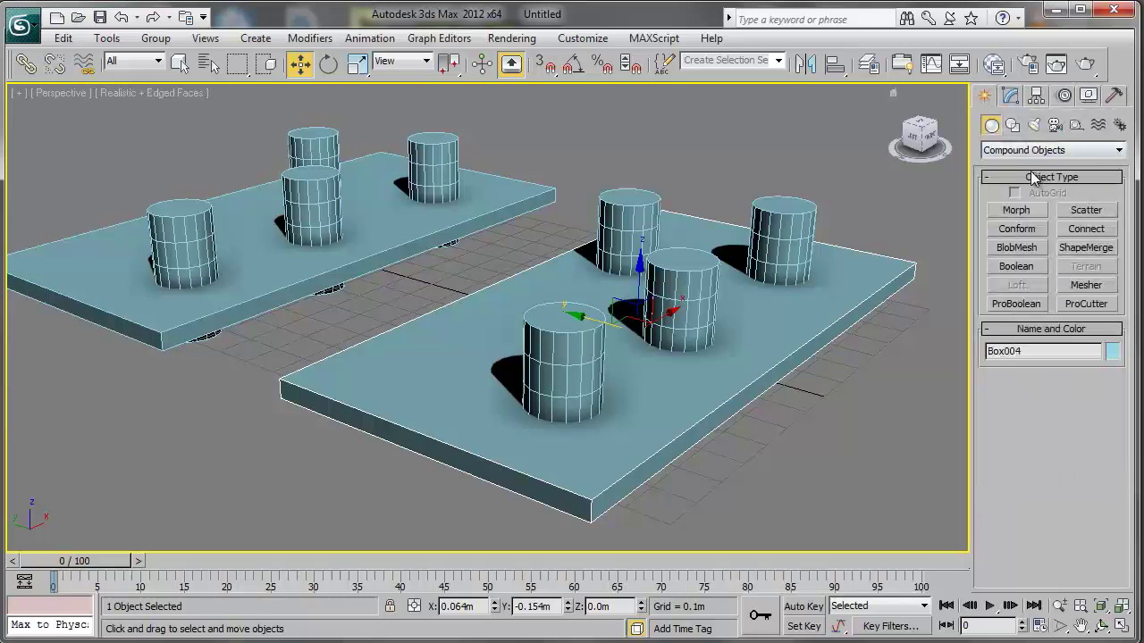
click(1026, 303)
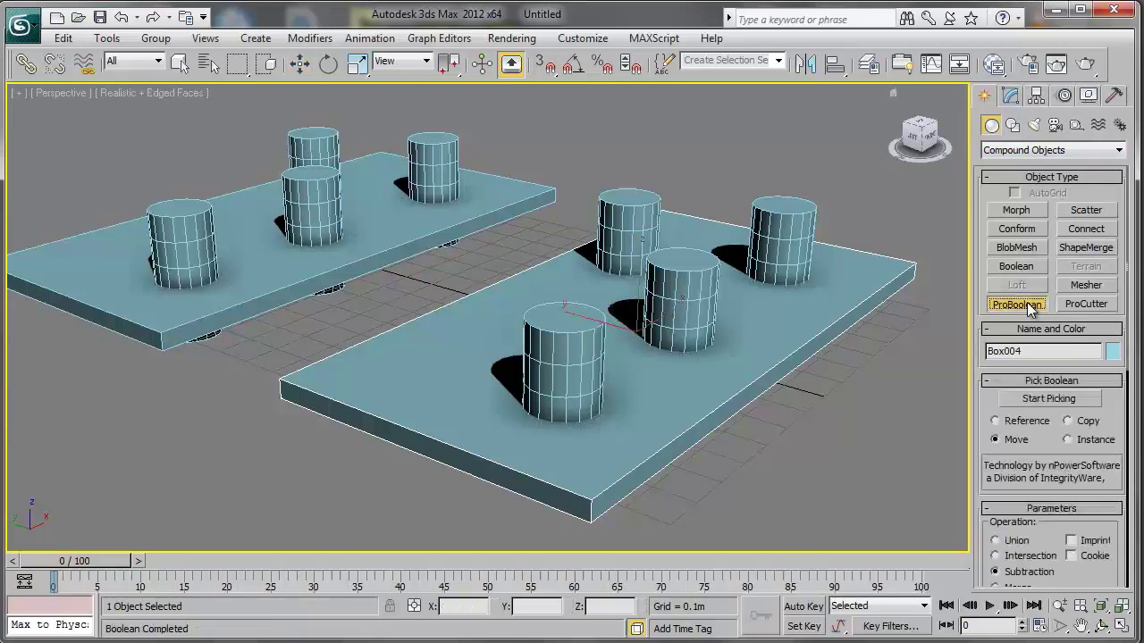
drag(1058, 443, 1052, 339)
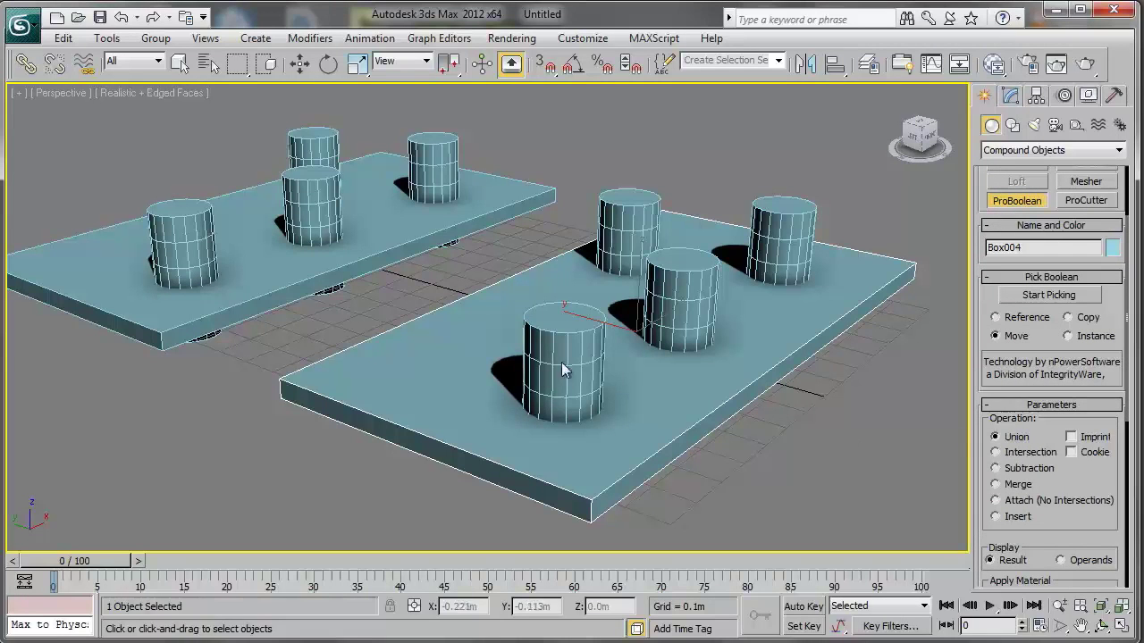
click(1047, 295)
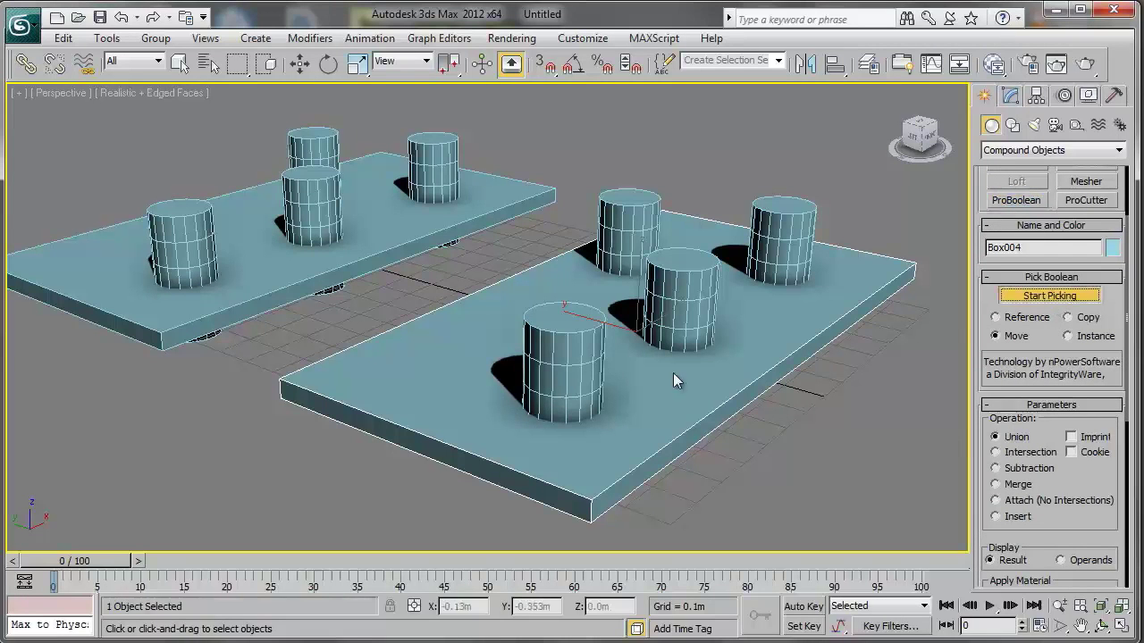
click(565, 380)
click(671, 314)
click(645, 234)
click(779, 243)
key(w)
Examine the interior of the united slab and cylinders in wireframe from several angles, and restore the shaded display
scroll(745, 278, up, 4)
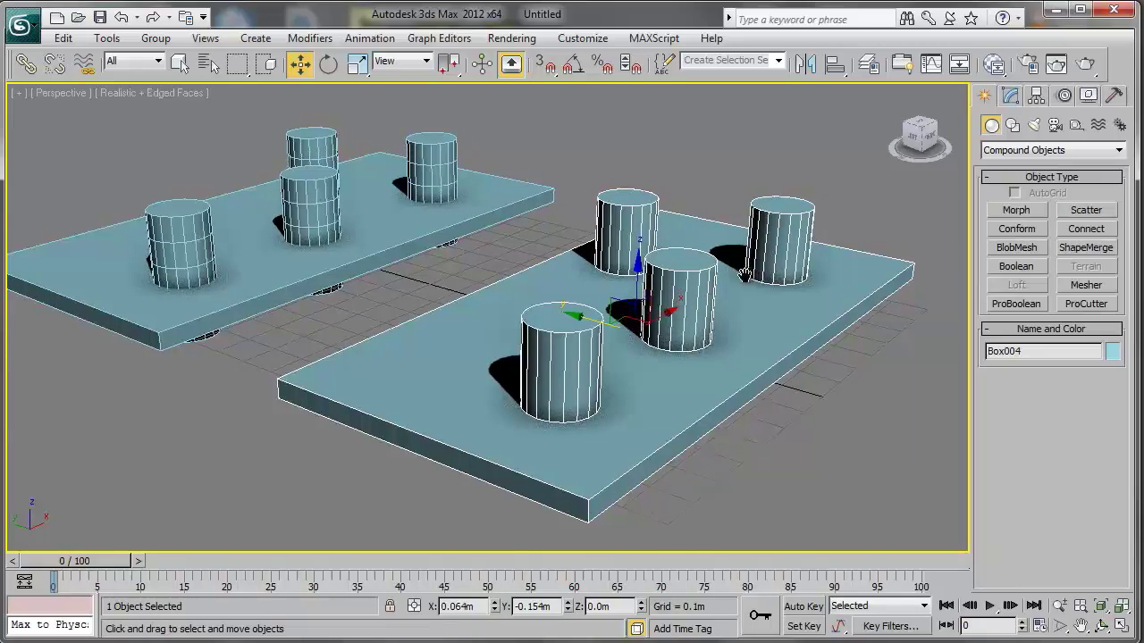
mouse_move(657, 333)
alt+middle_down()
mouse_move(648, 259)
mouse_move(653, 250)
mouse_move(651, 332)
mouse_move(683, 258)
alt+middle_up()
key(F3)
alt+middle_drag(575, 370, 577, 352)
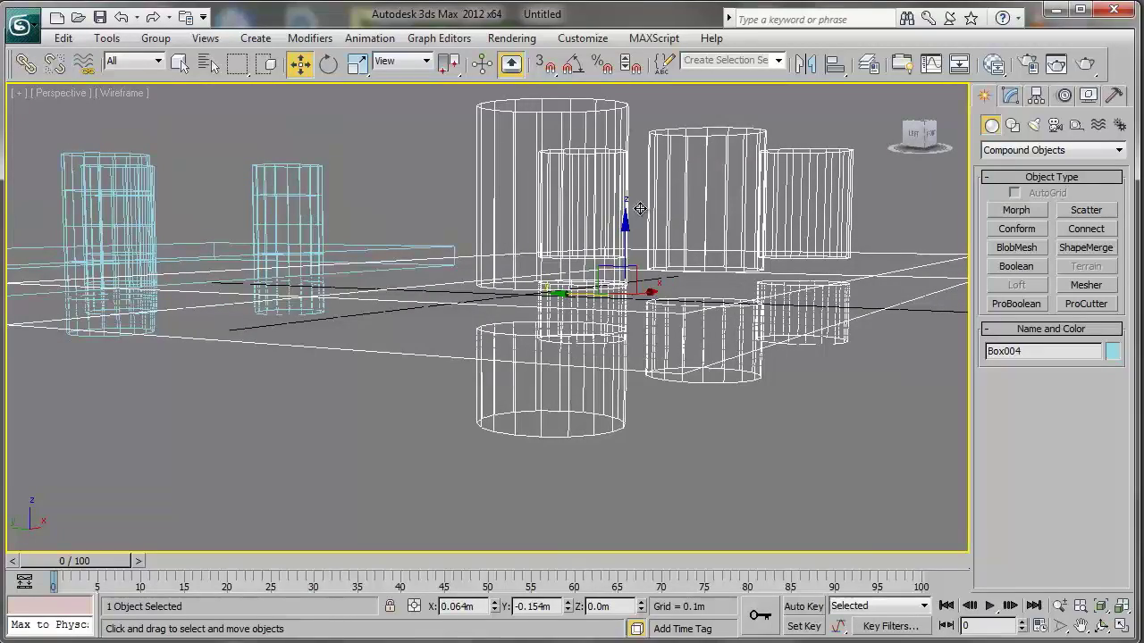
mouse_move(635, 252)
alt+middle_down()
mouse_move(632, 289)
mouse_move(597, 290)
alt+middle_up()
key(F3)
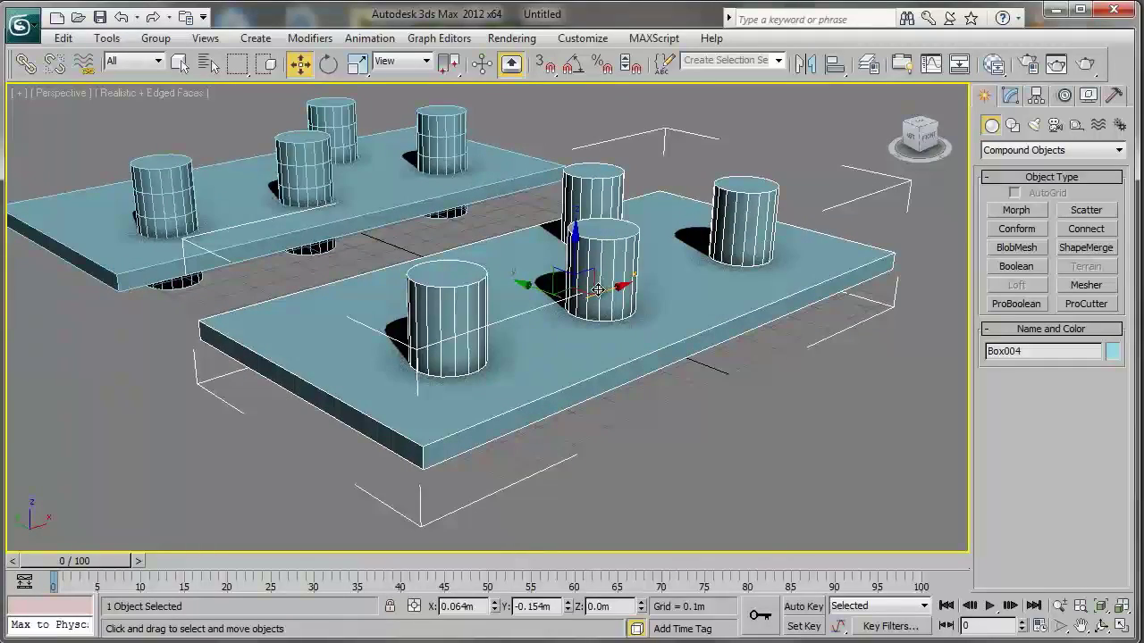
Hide the selection brackets and intersect the original slab, Box003, with its nearest cylinder using ProBoolean Intersection
key(j)
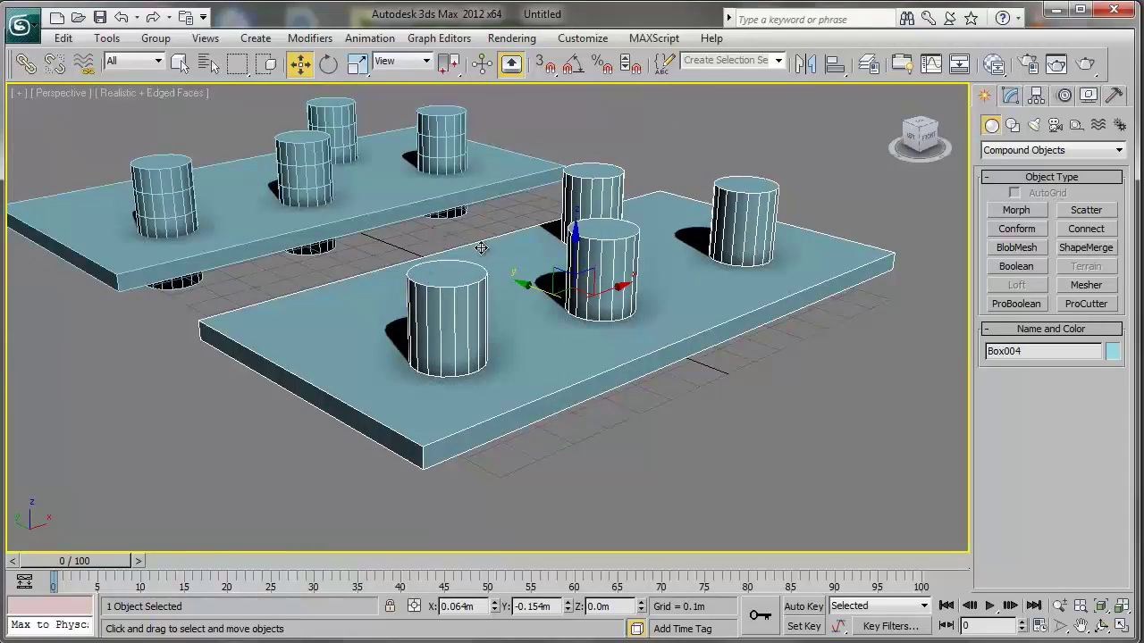
alt+middle_drag(476, 288, 540, 288)
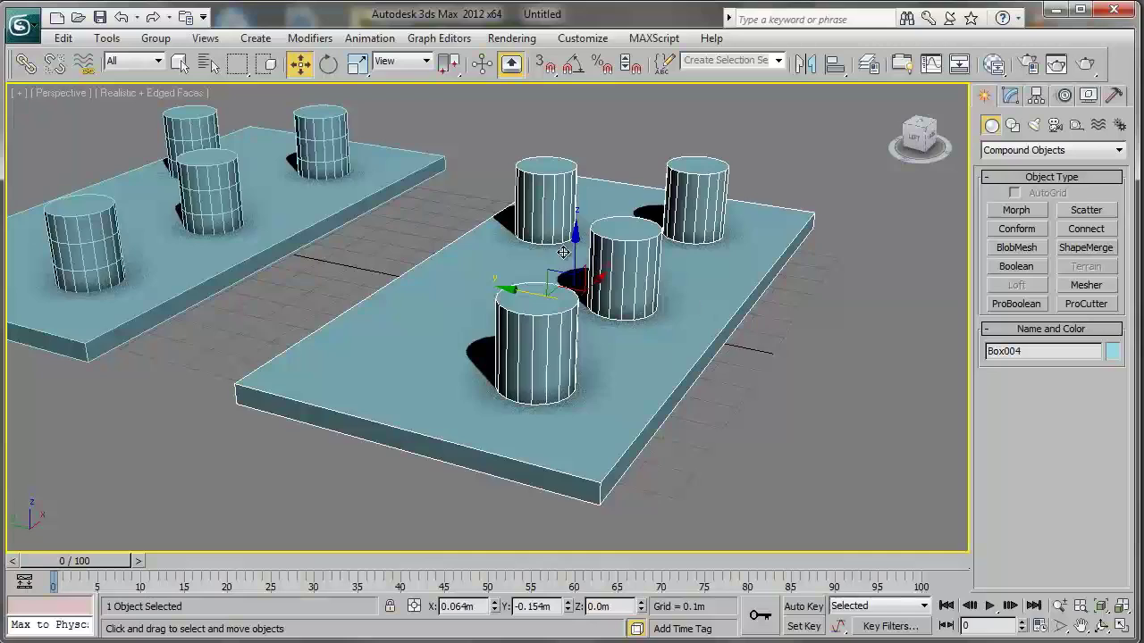
middle_drag(483, 234, 692, 253)
middle_drag(518, 263, 638, 298)
click(502, 315)
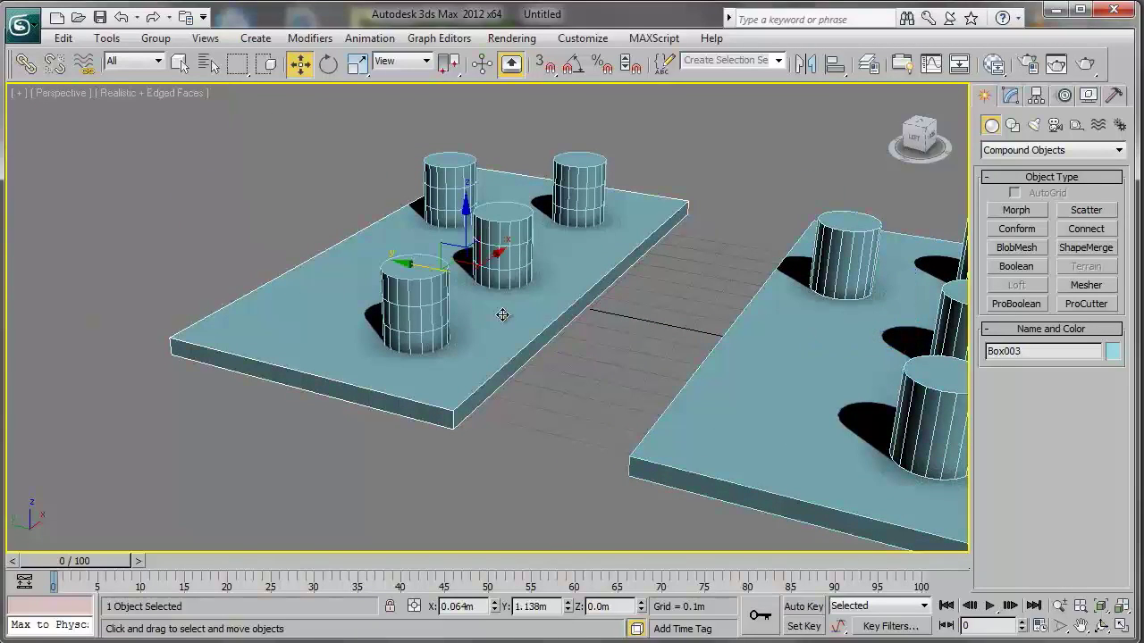
click(1017, 305)
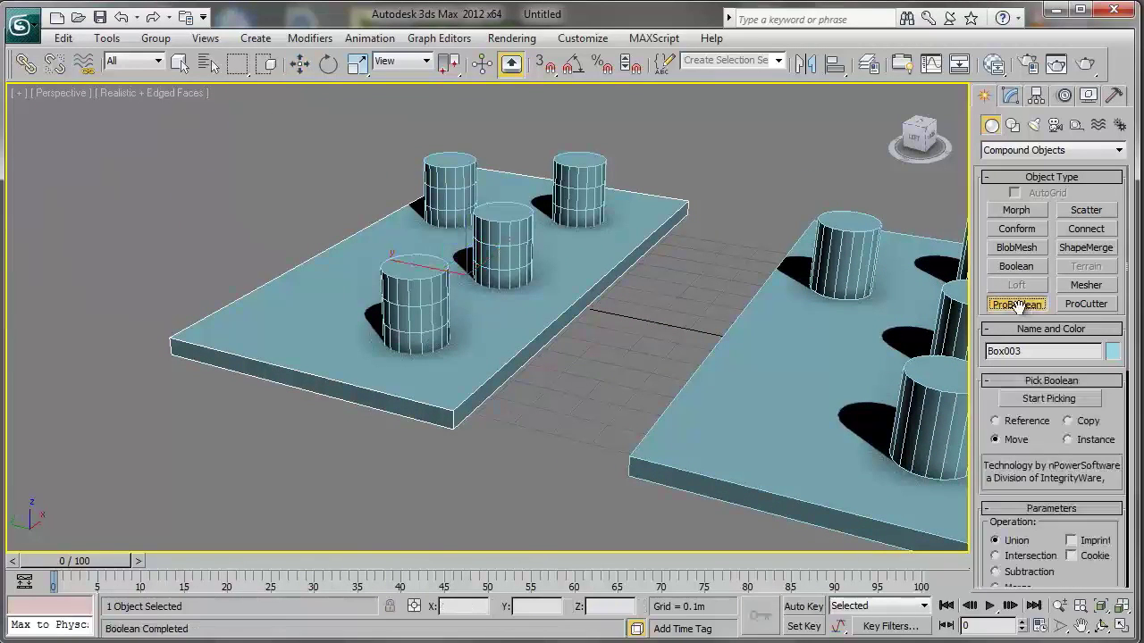
scroll(1054, 531, down, 3)
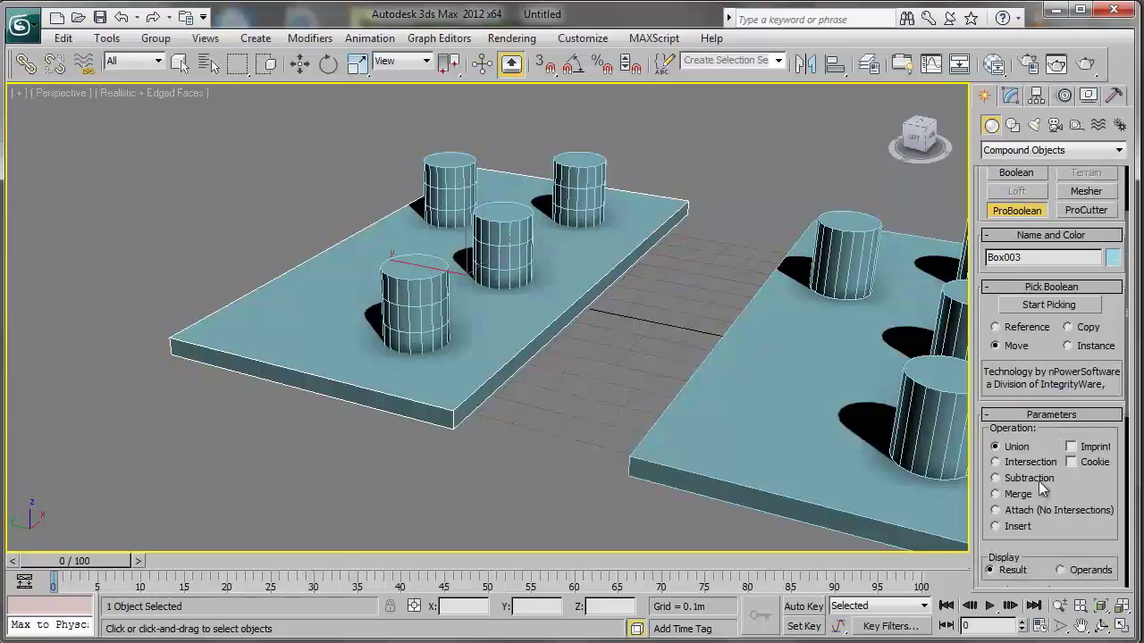
click(1023, 462)
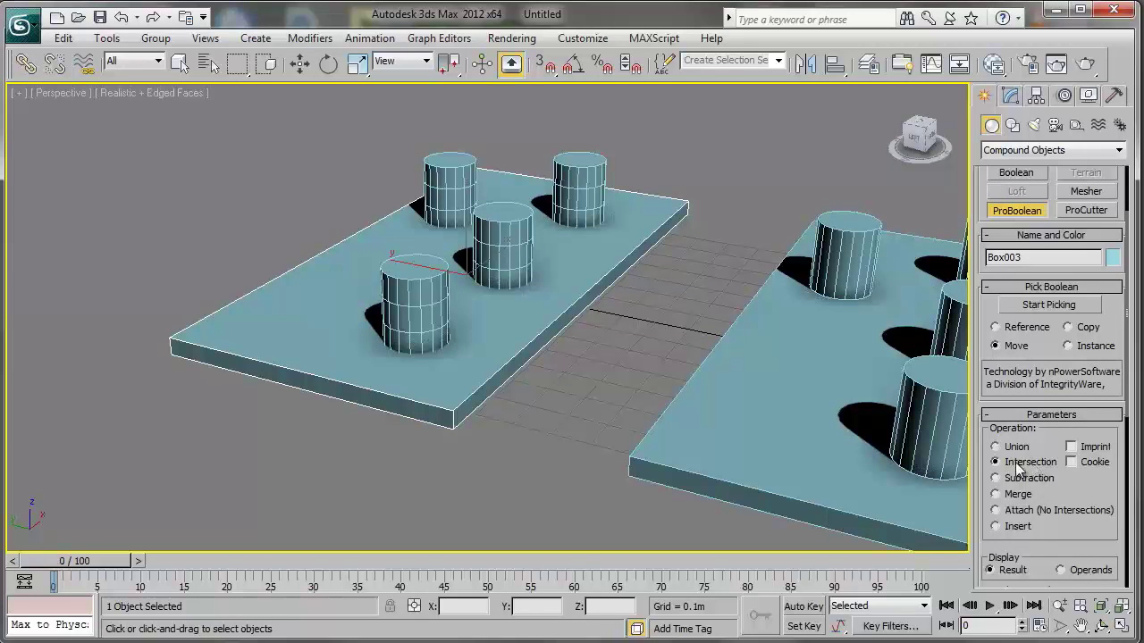
click(1054, 306)
click(425, 310)
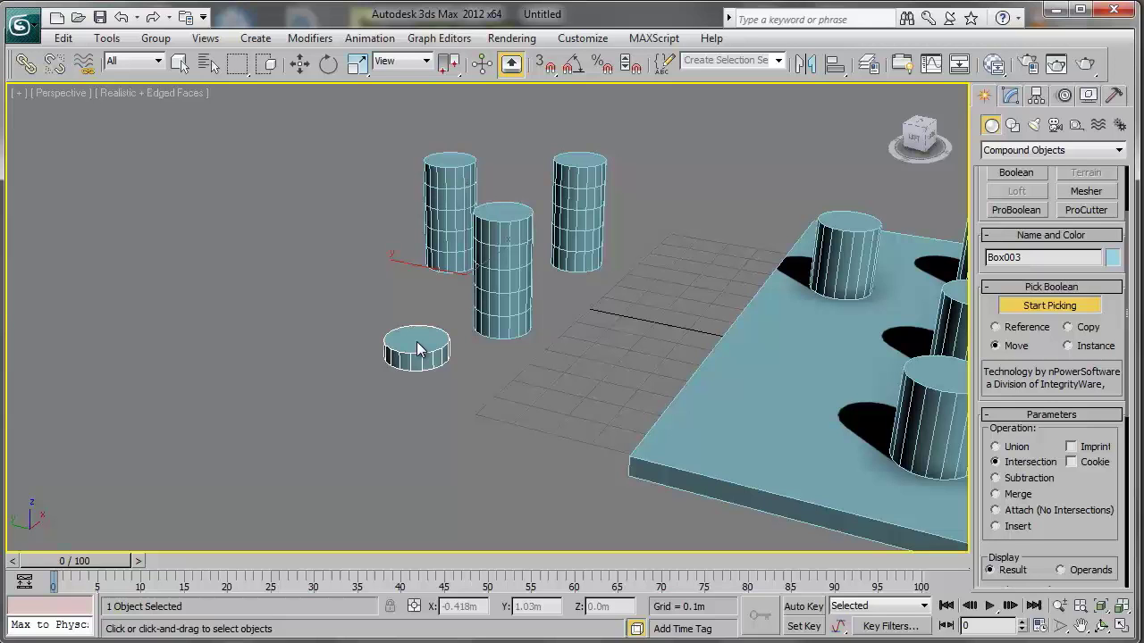
Delete all remaining slabs and cylinders to empty the scene
key(w)
middle_drag(479, 352, 480, 294)
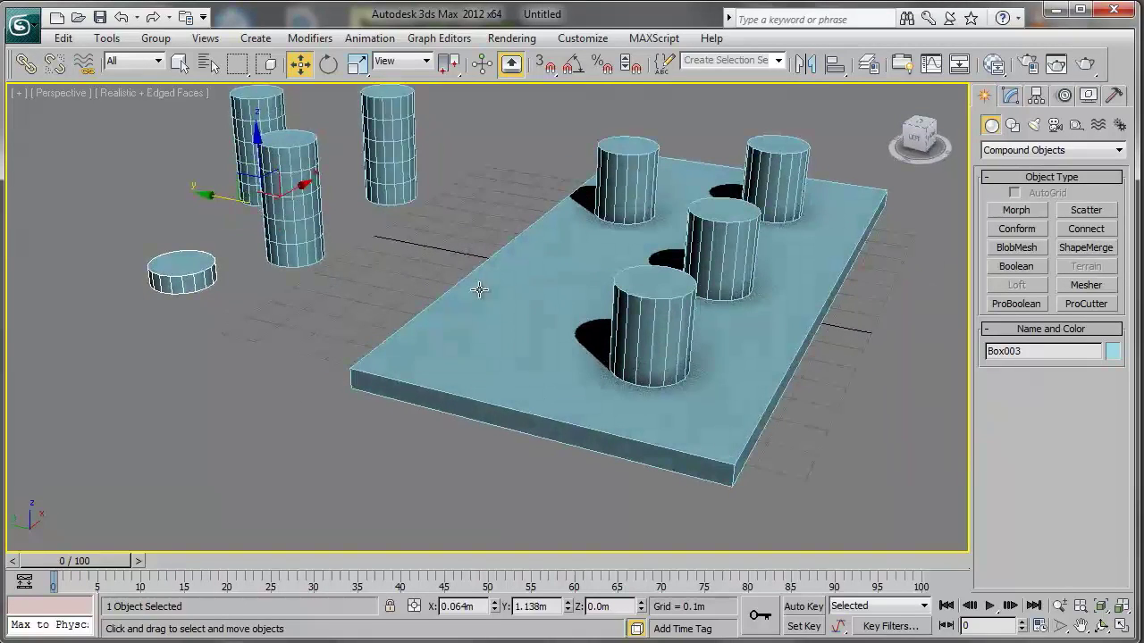
scroll(639, 396, down, 5)
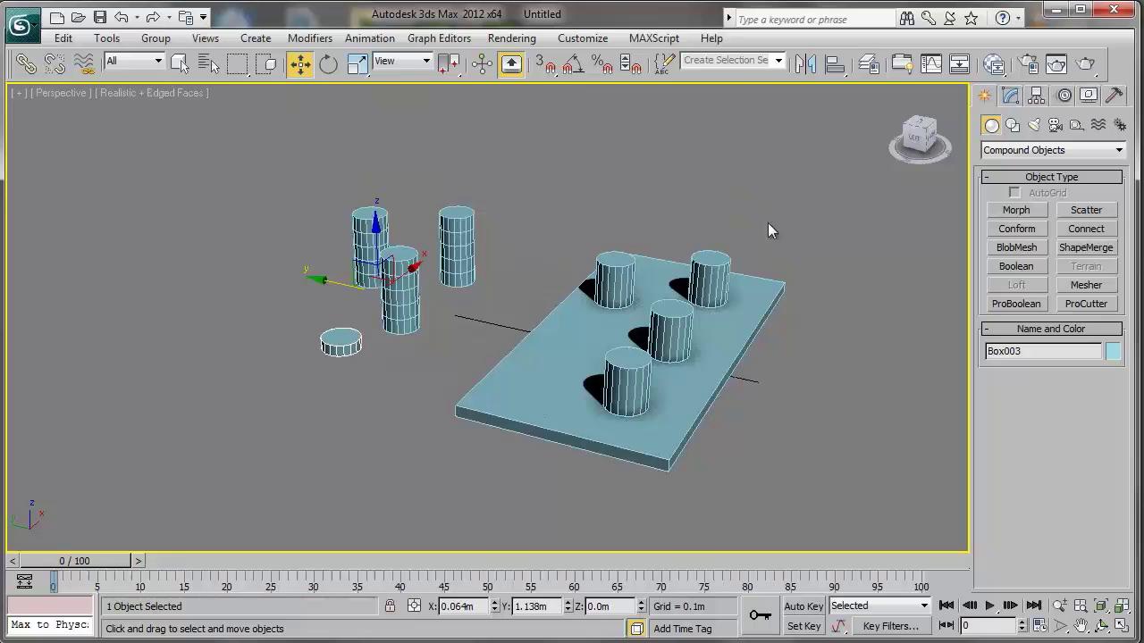
drag(485, 341, 245, 476)
key(Delete)
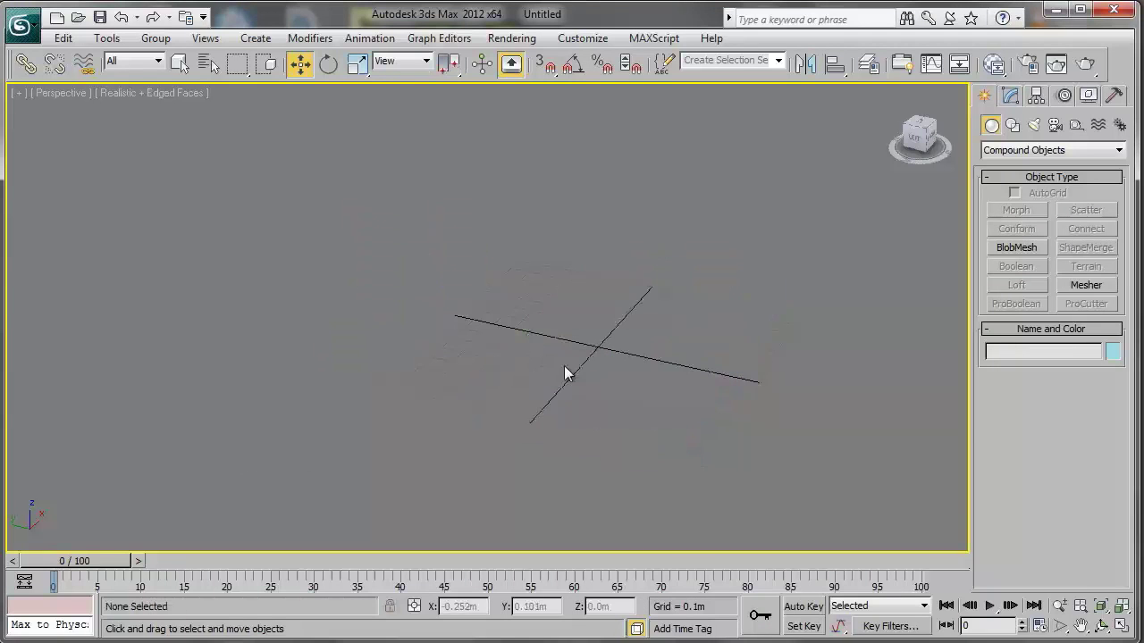
Draw a circle spline of about 3.9 m radius, centred near the origin, in the Top view
alt+middle_drag(771, 345, 693, 341)
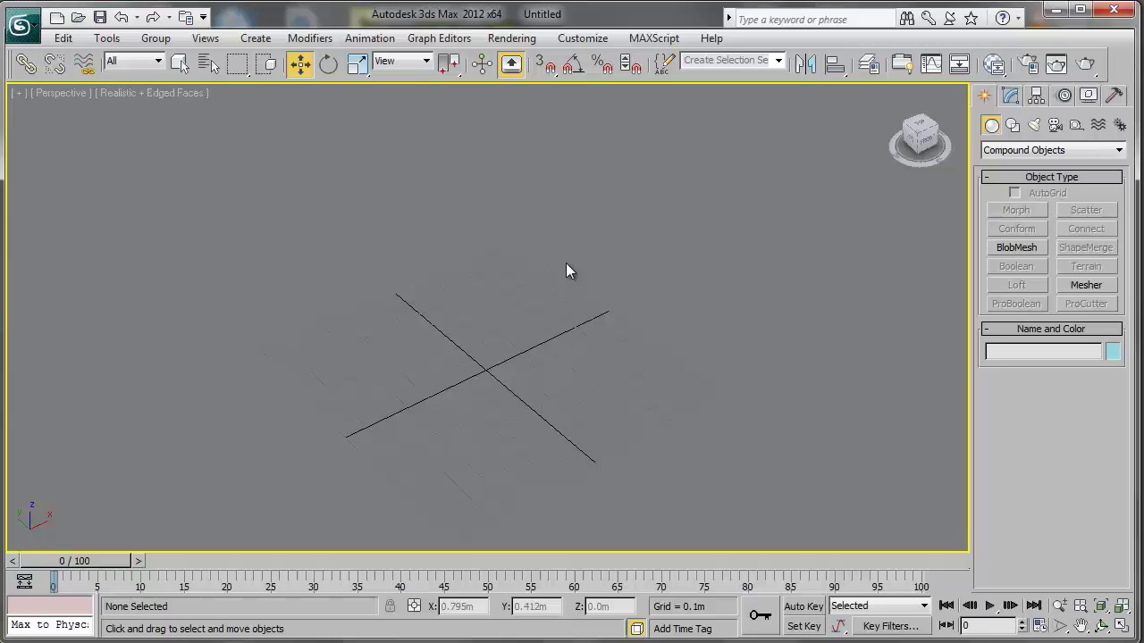
key(t)
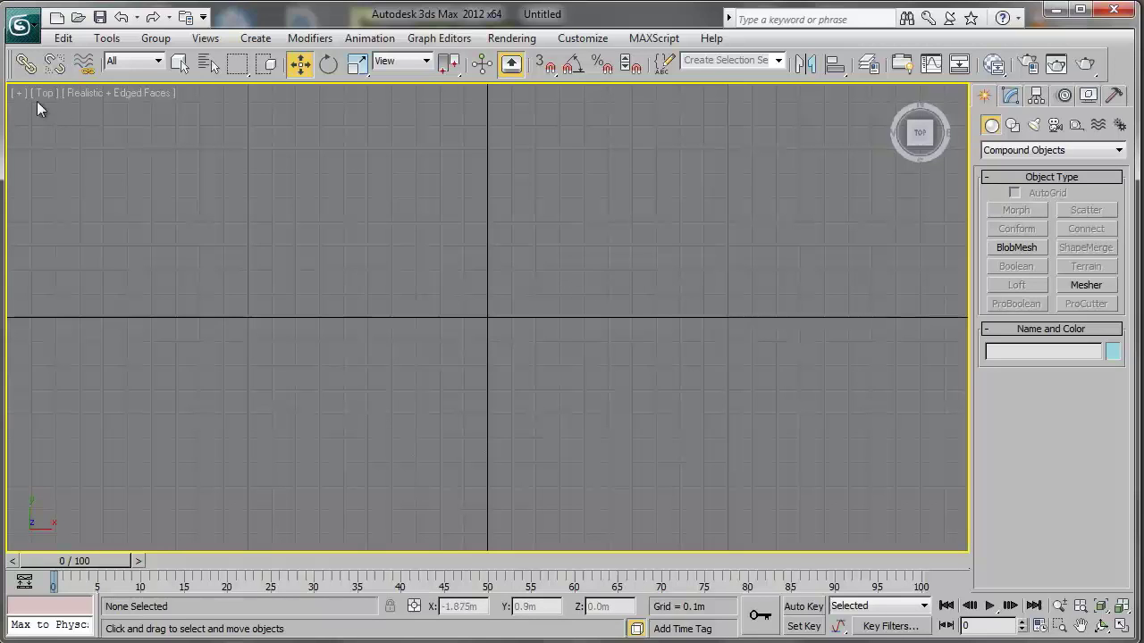
scroll(483, 268, up, 3)
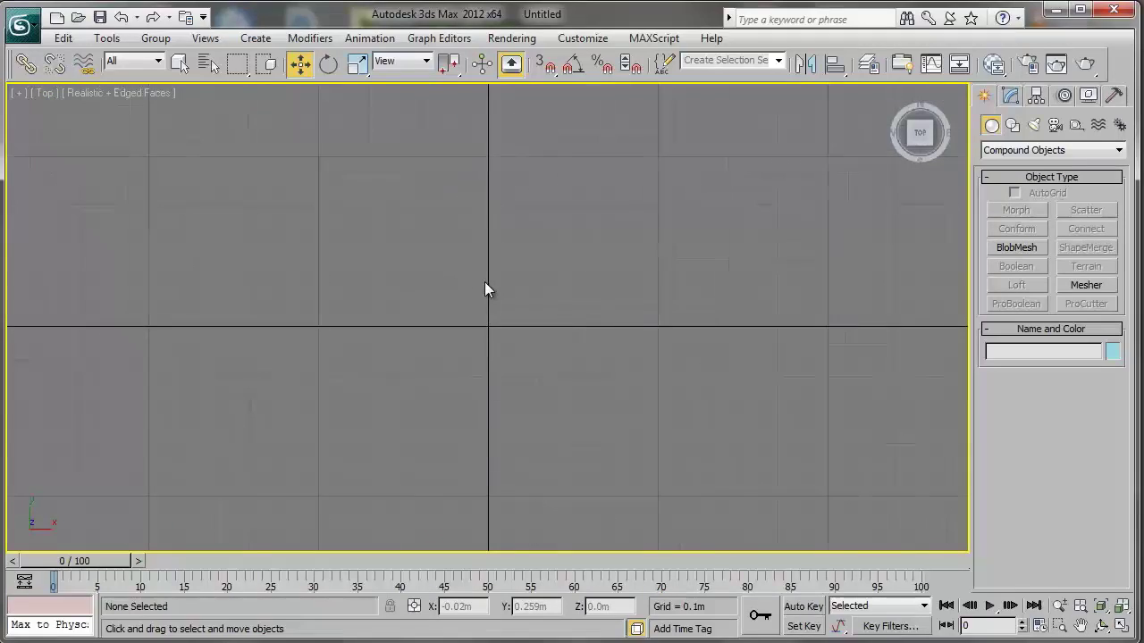
click(1012, 125)
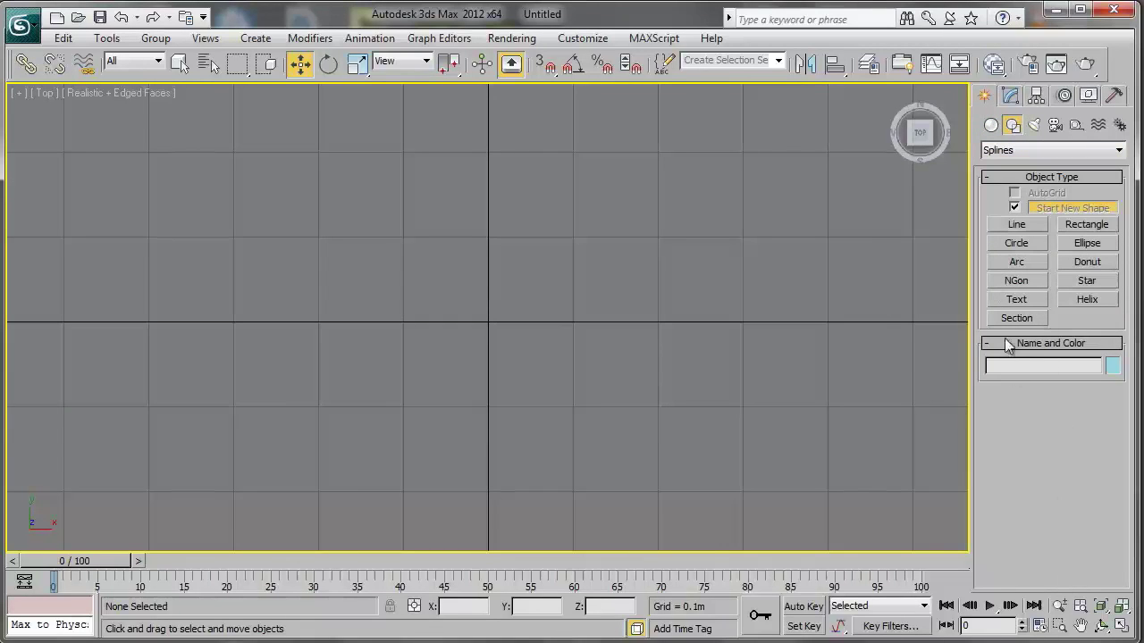
click(1015, 224)
scroll(506, 350, down, 2)
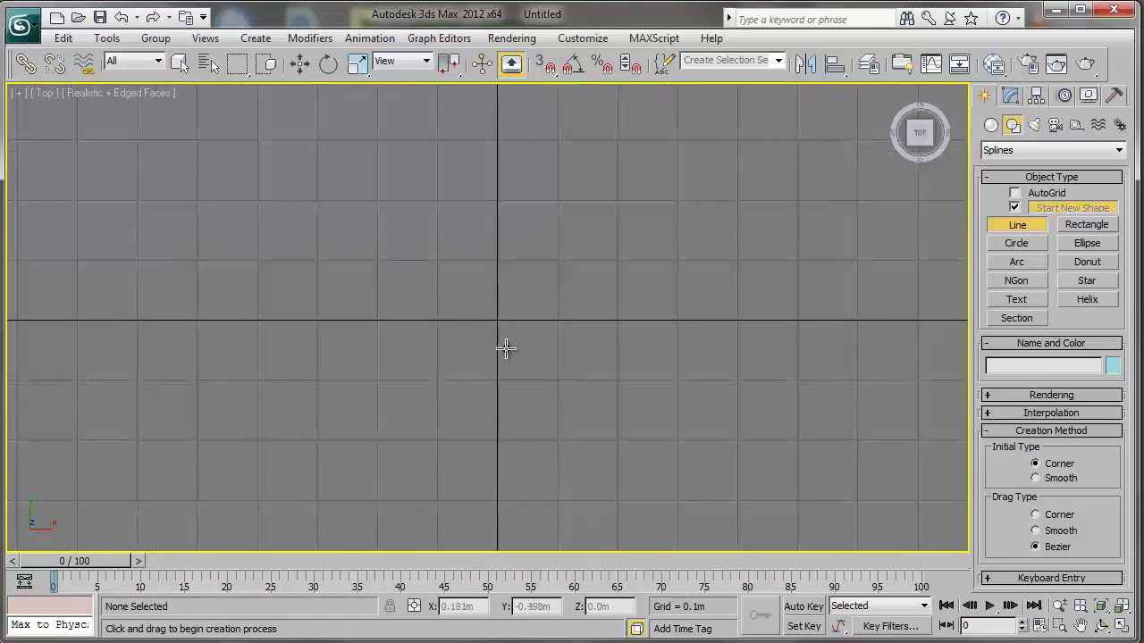
click(1019, 244)
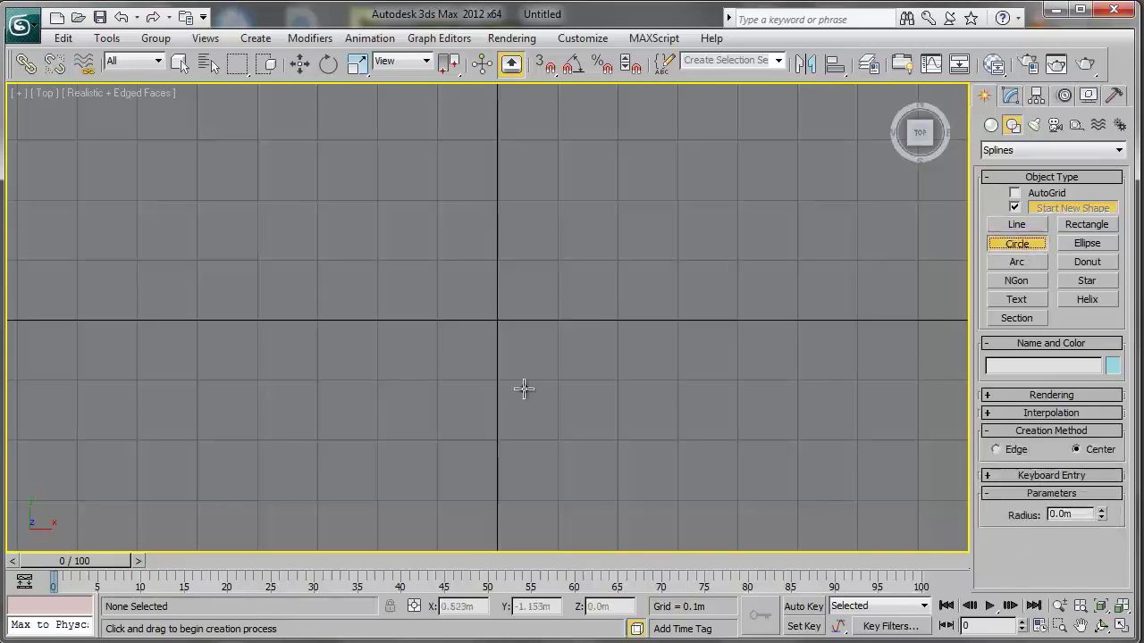
drag(496, 317, 723, 370)
key(w)
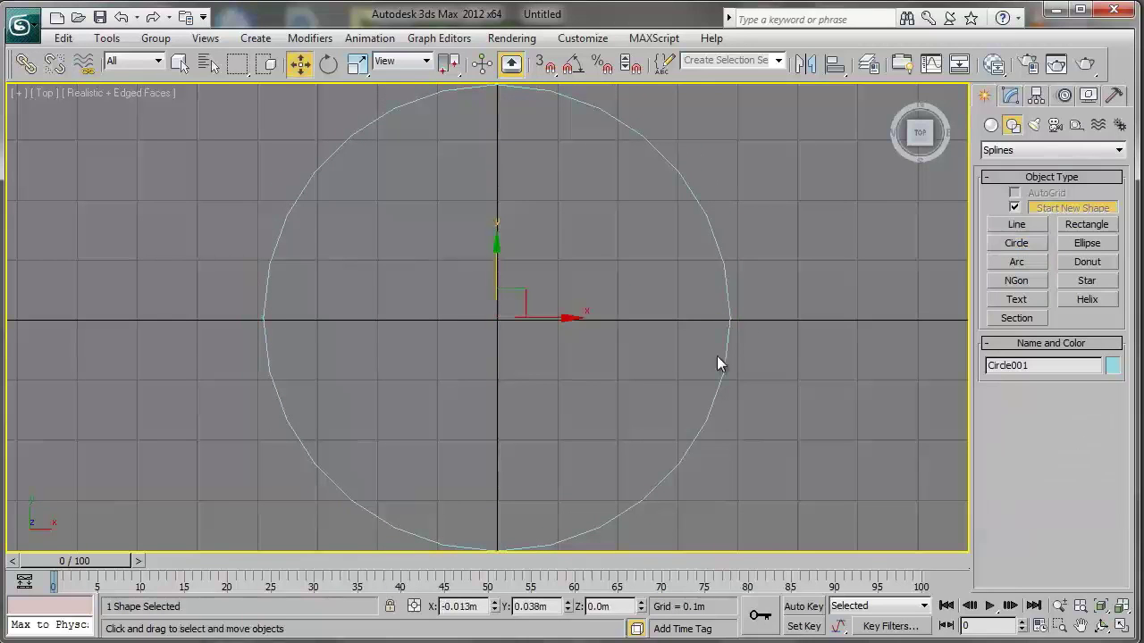
Return to the Perspective view and convert the circle to an editable spline
click(1011, 96)
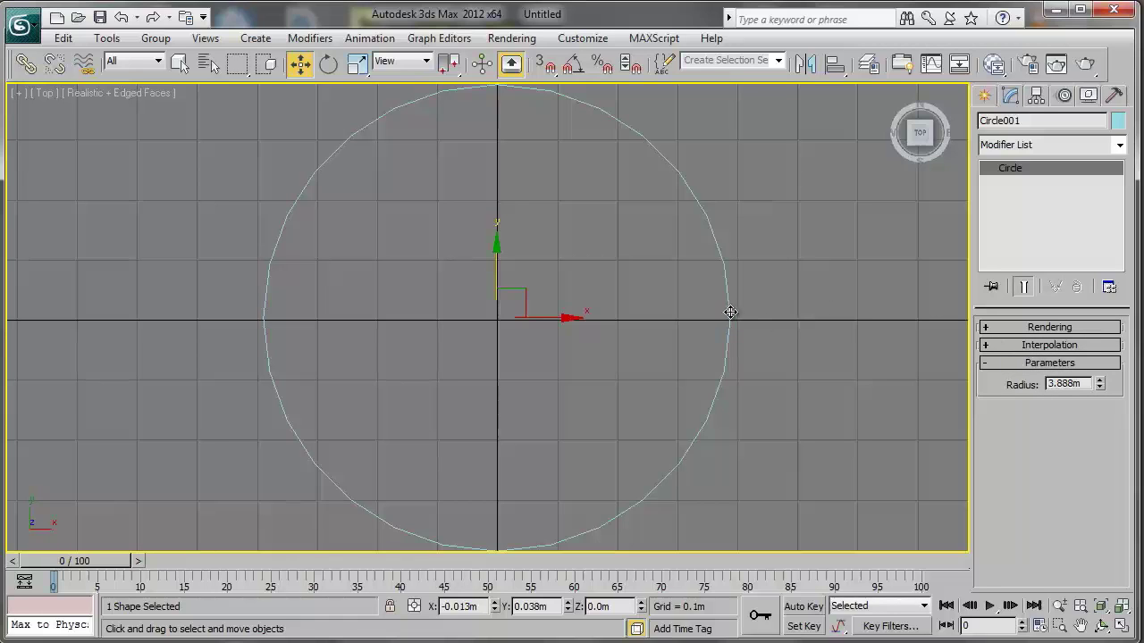
key(p)
scroll(684, 312, down, 1)
alt+middle_drag(592, 324, 679, 209)
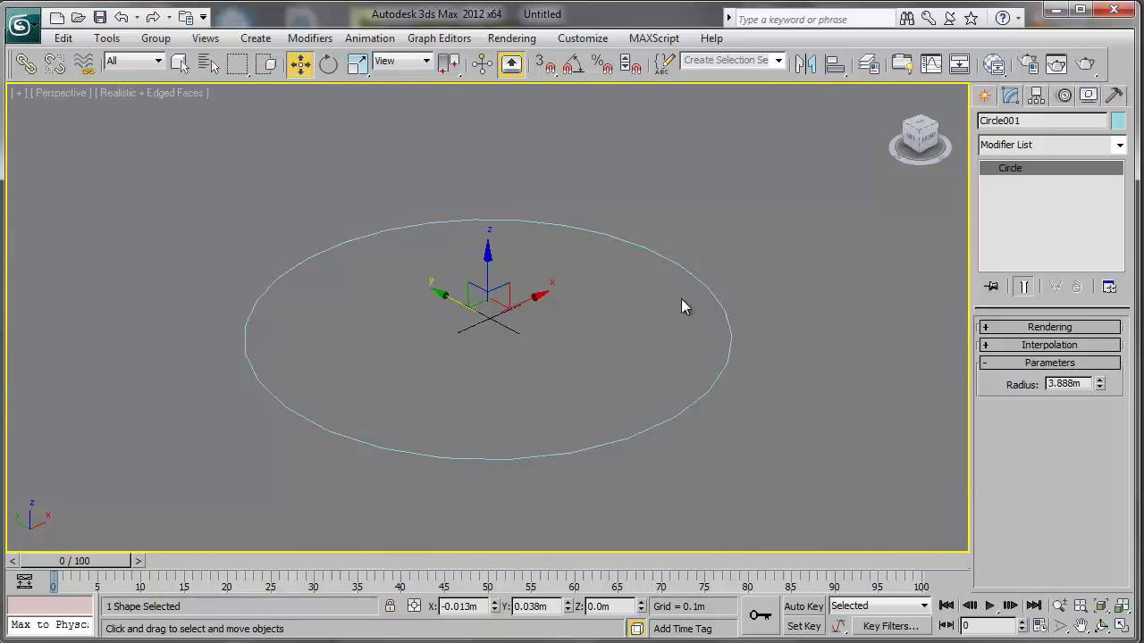
right_click(720, 356)
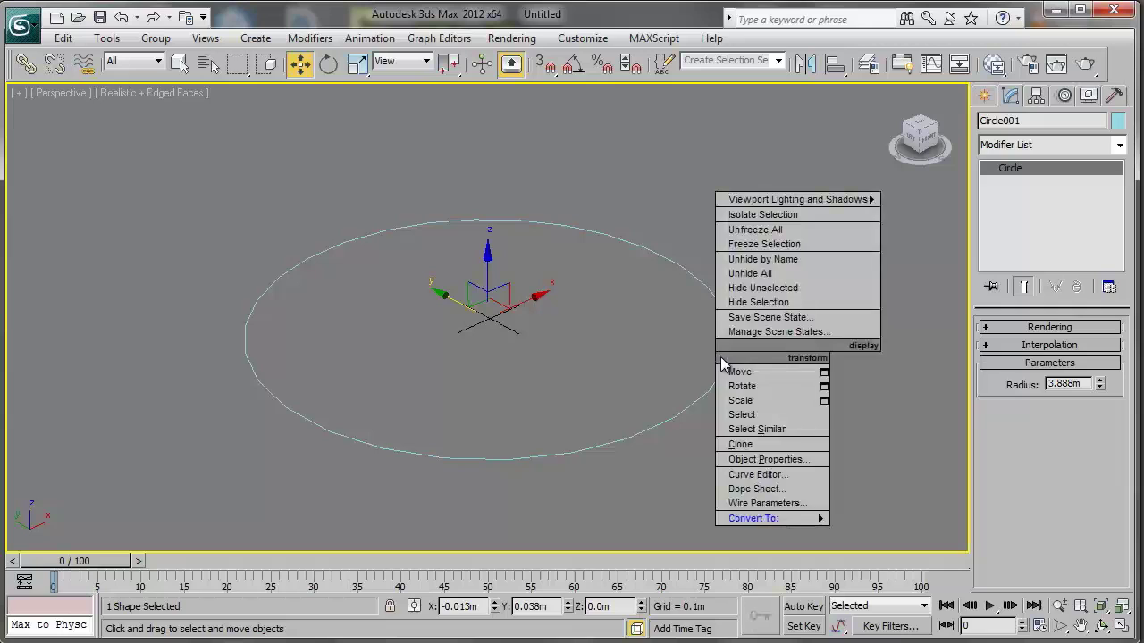
mouse_move(766, 519)
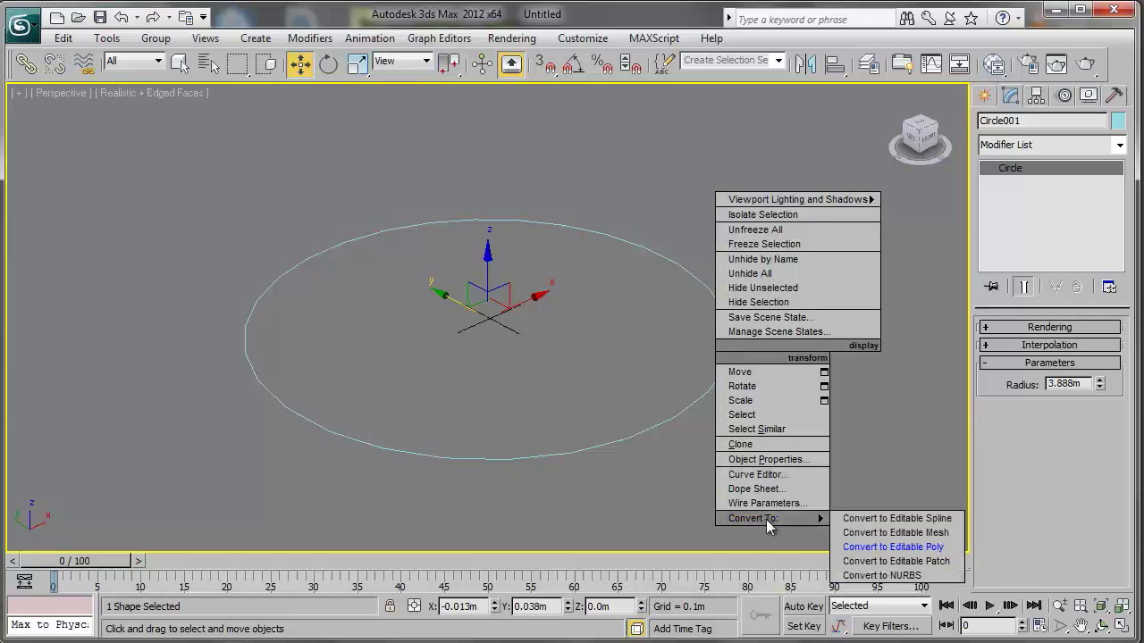
click(893, 519)
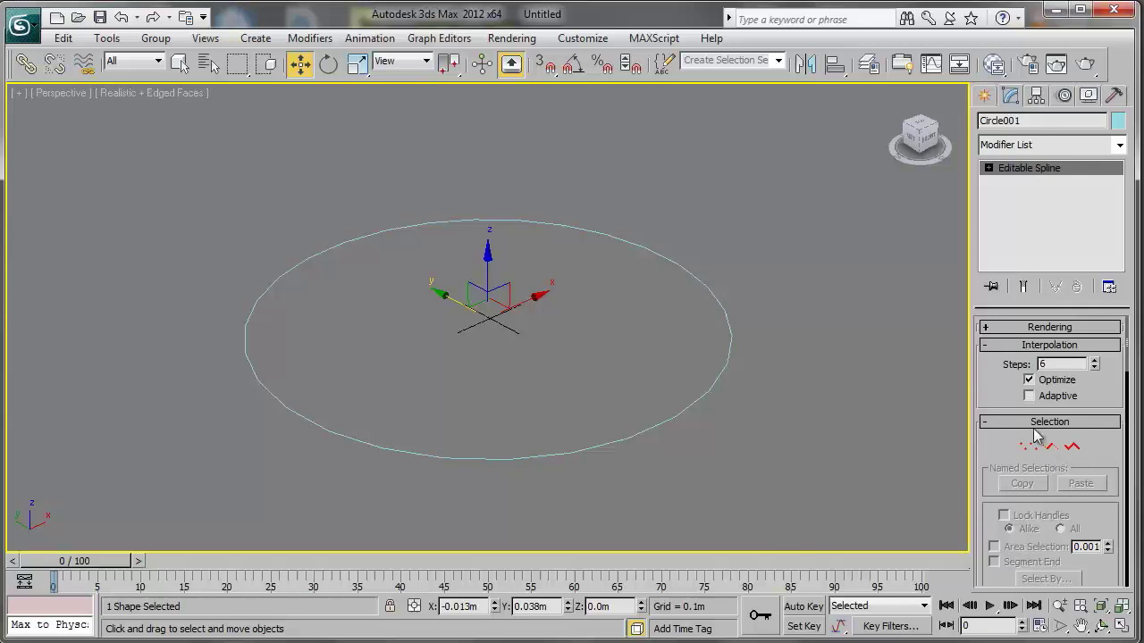
click(1032, 327)
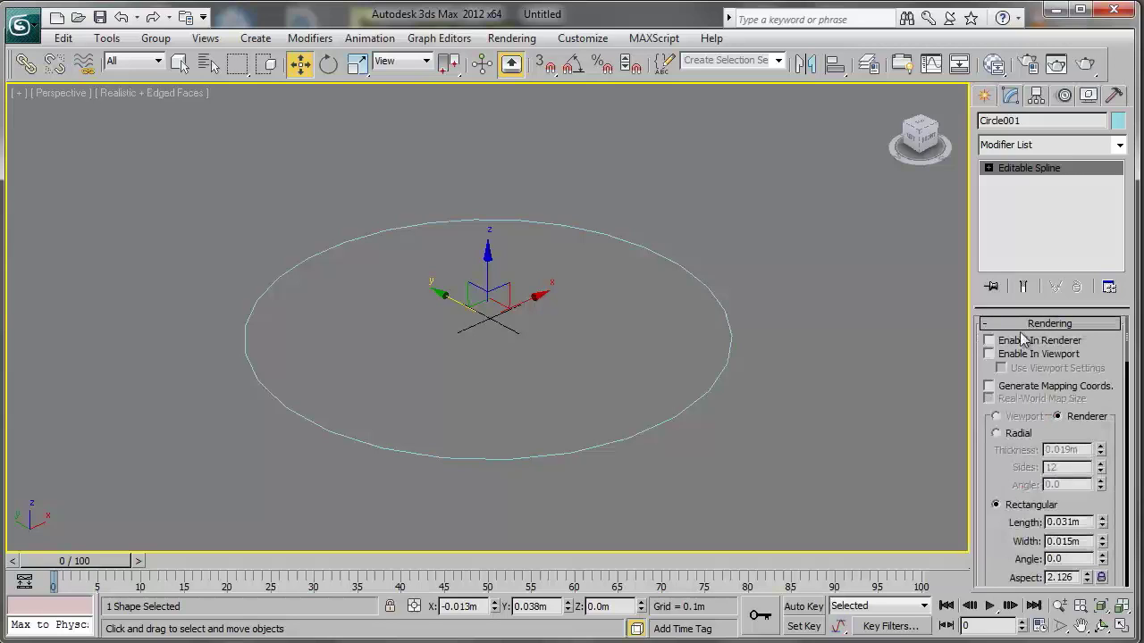
click(1043, 324)
Clone the circle inward by scaling it to about 89.4% in X and Y, making six concentric copies
middle_drag(648, 293, 682, 300)
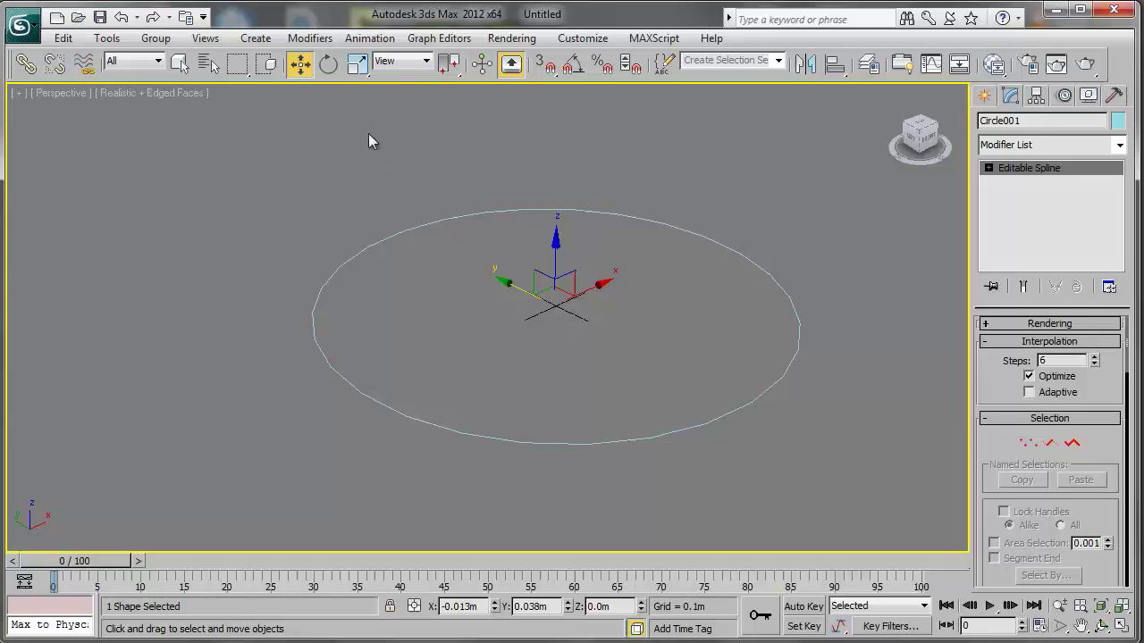
click(358, 67)
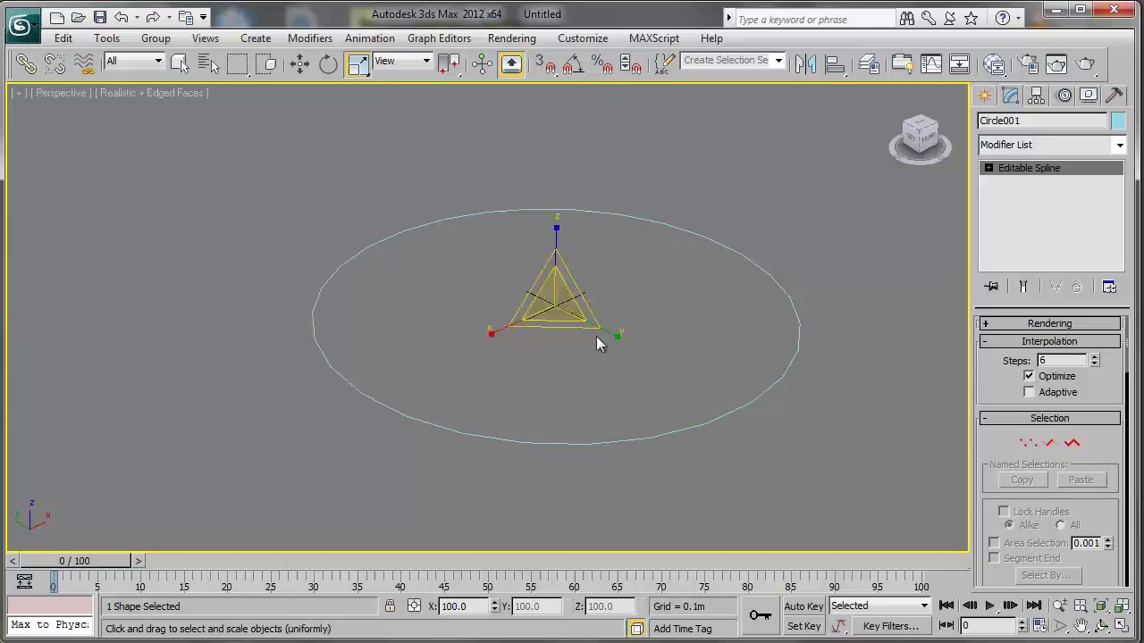
shift+drag(548, 328, 547, 326)
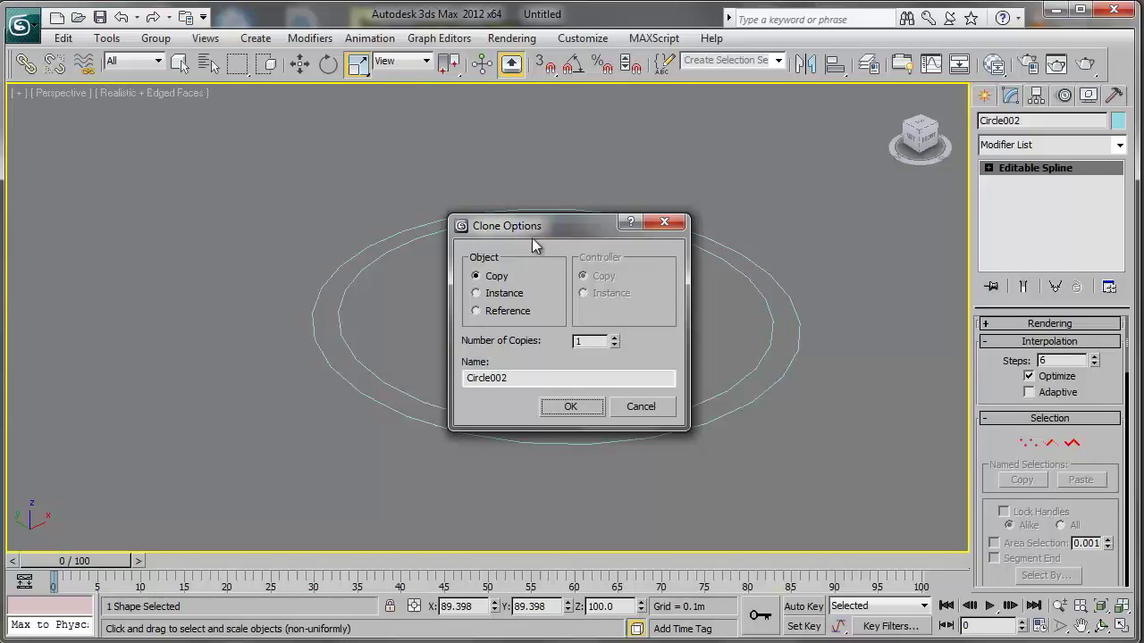
drag(591, 340, 568, 338)
click(582, 406)
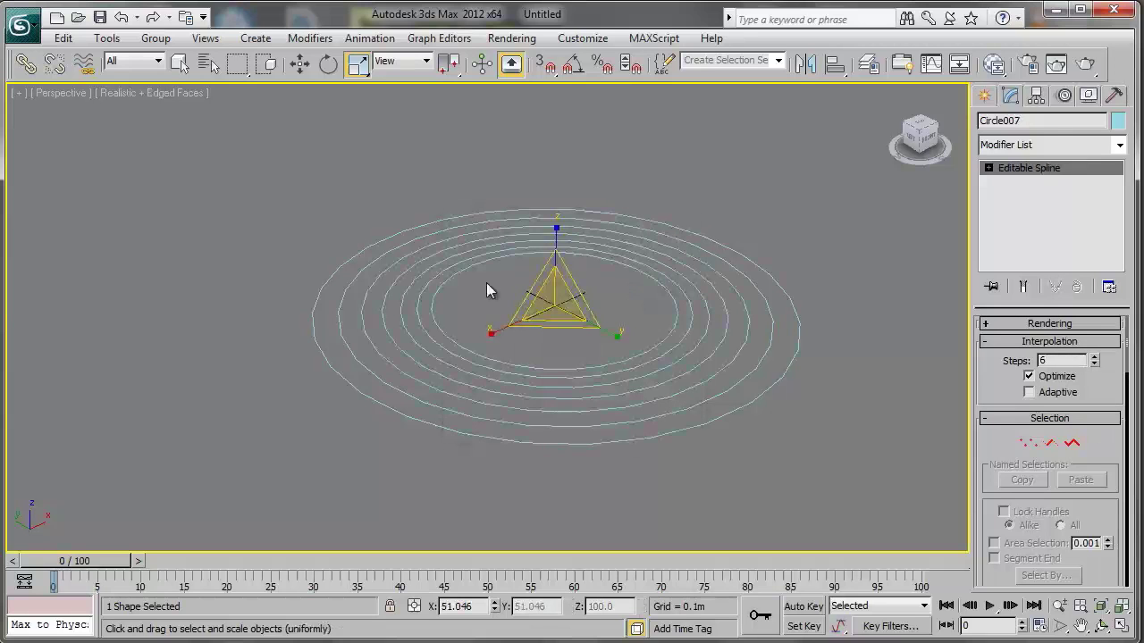
alt+middle_drag(528, 276, 467, 288)
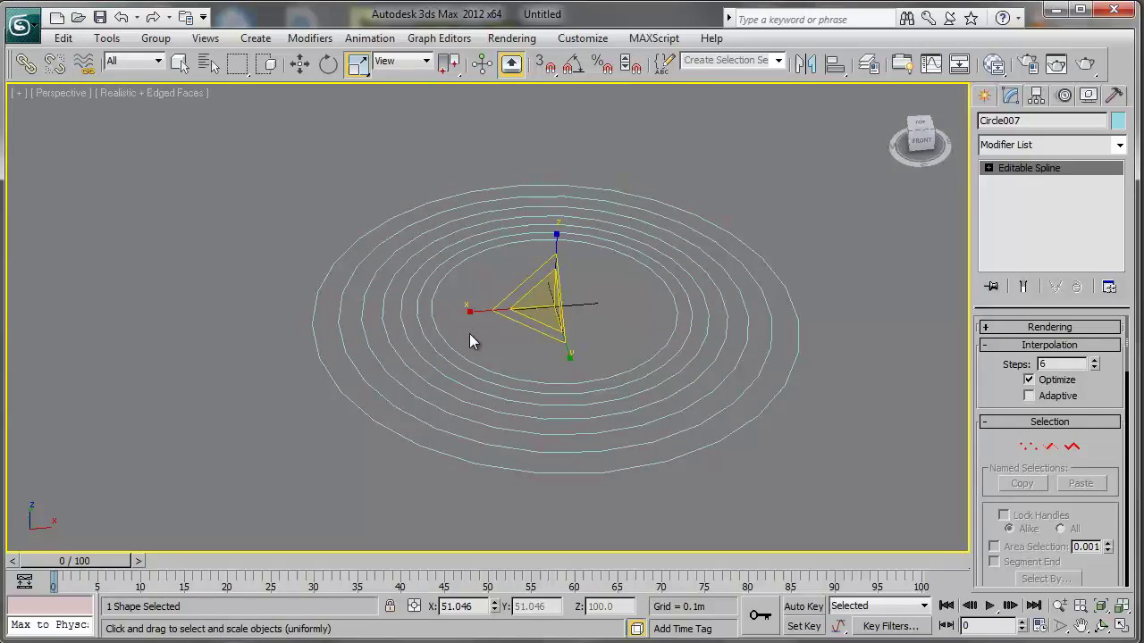
Switch to wireframe display, select the six inner circles and raise them slightly above the outermost circle
click(301, 65)
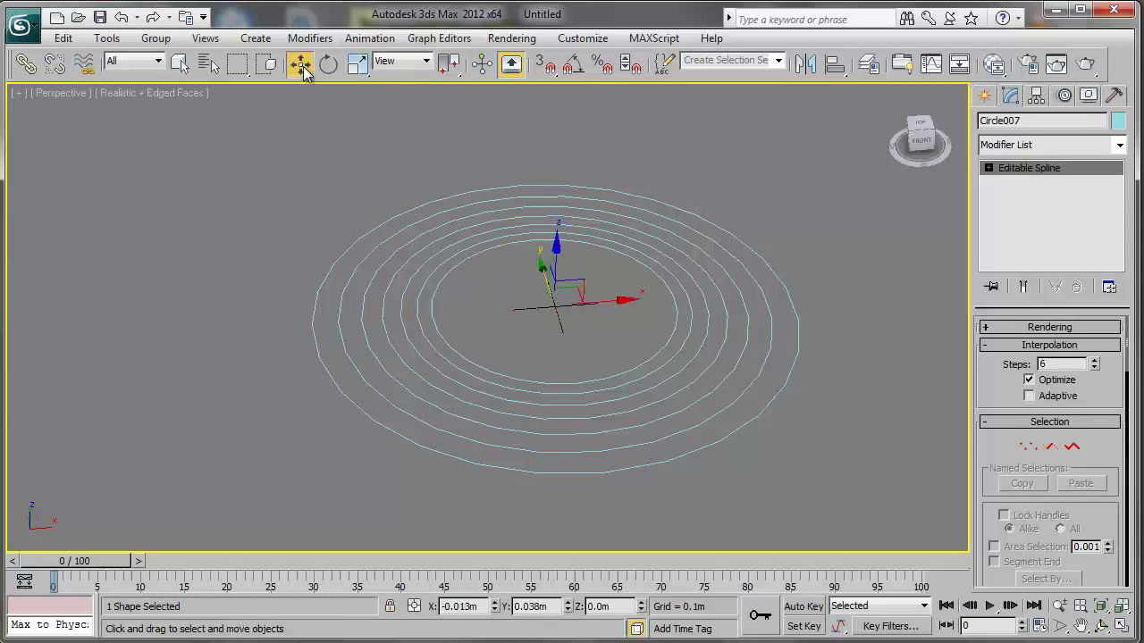
mouse_move(548, 265)
alt+middle_down()
mouse_move(531, 231)
mouse_move(536, 248)
alt+middle_up()
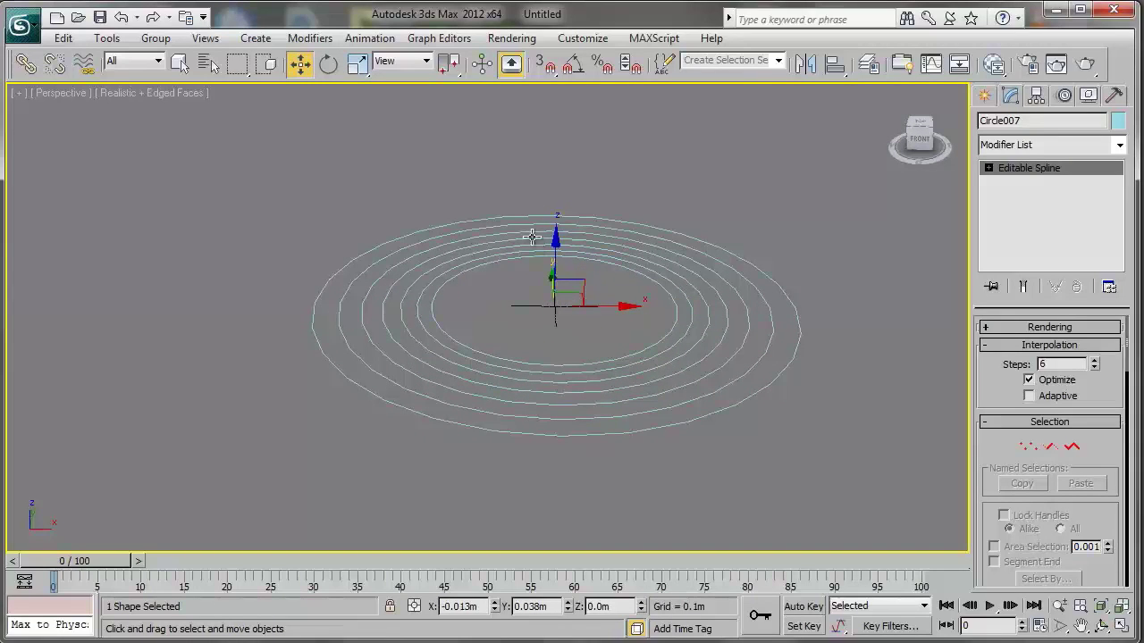
key(F3)
middle_drag(494, 286, 542, 273)
drag(547, 309, 484, 395)
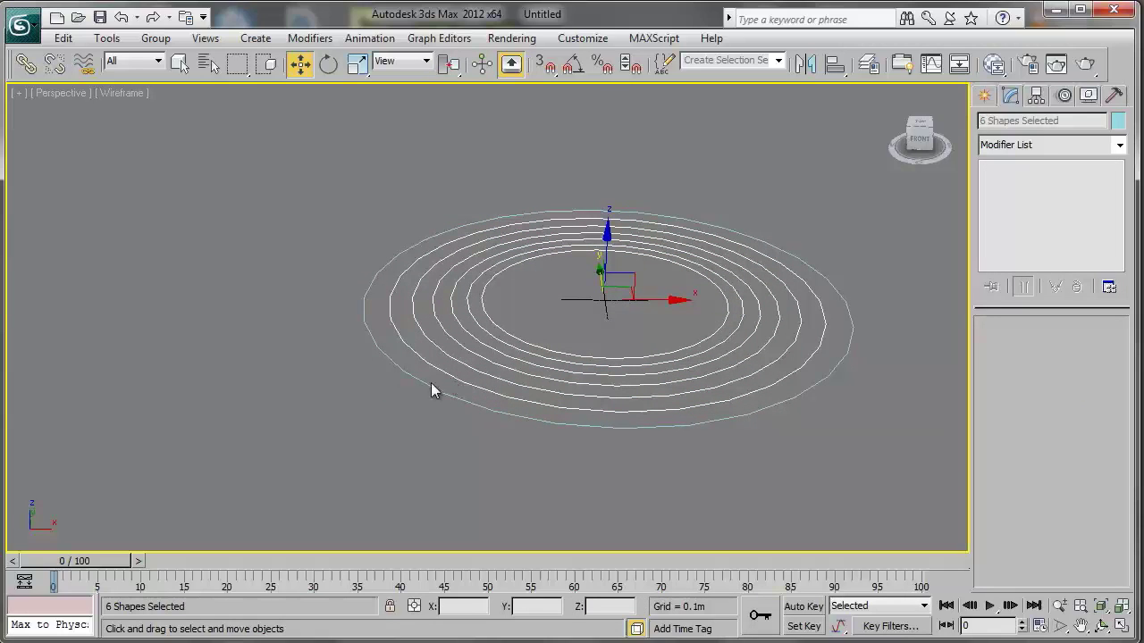
middle_drag(423, 309, 478, 307)
scroll(417, 360, up, 2)
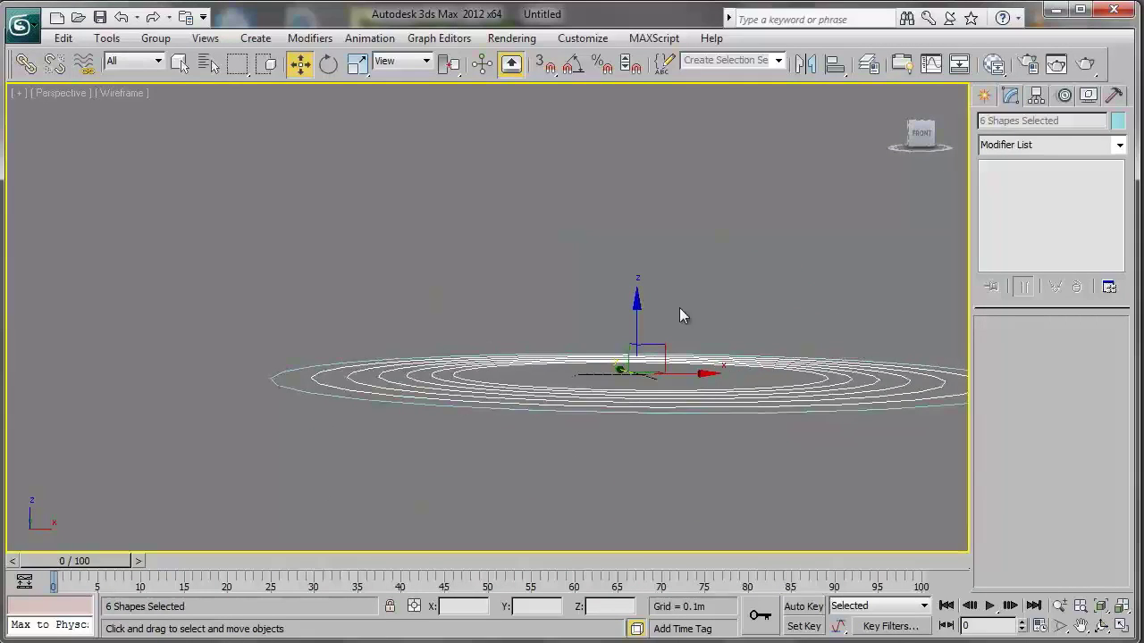
drag(637, 322, 636, 290)
Drop the outermost selected circle each time and raise the rest, stacking the rings up to the innermost at about Z 2.678 m
alt+drag(247, 269, 326, 386)
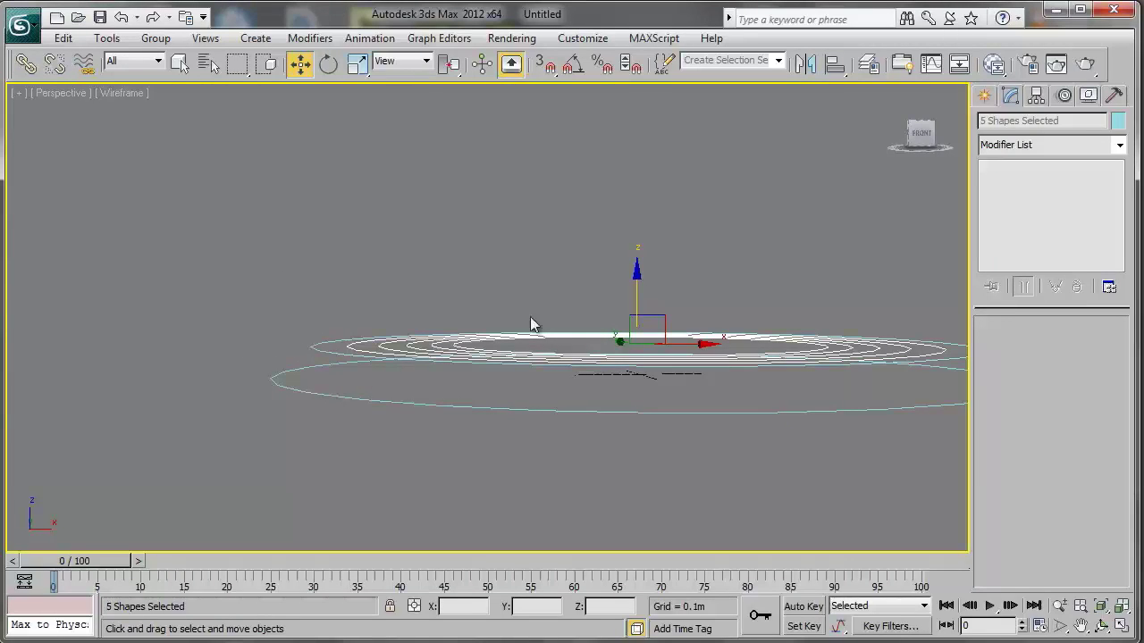
drag(636, 281, 635, 248)
drag(312, 243, 363, 340)
drag(636, 261, 637, 220)
alt+drag(354, 210, 394, 282)
middle_drag(548, 228, 546, 286)
drag(636, 256, 633, 222)
alt+drag(407, 282, 407, 283)
drag(615, 261, 616, 218)
alt+drag(349, 187, 434, 270)
drag(630, 156, 618, 103)
Select all seven stacked circles
scroll(608, 130, down, 3)
alt+middle_drag(595, 153, 670, 266)
alt+middle_drag(562, 256, 595, 286)
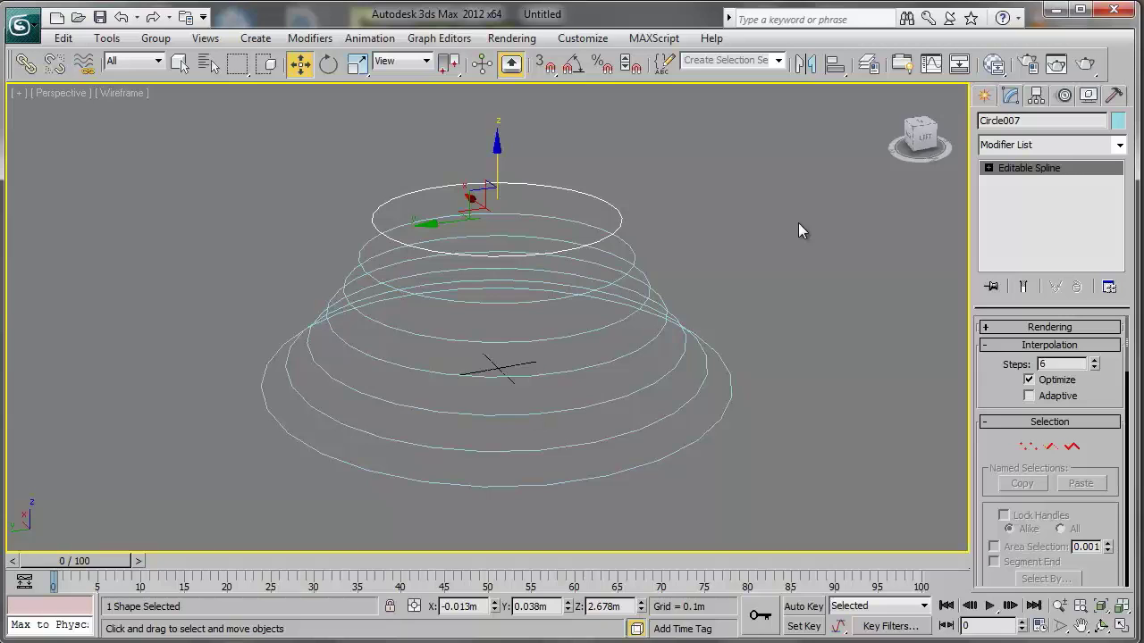
drag(772, 198, 521, 485)
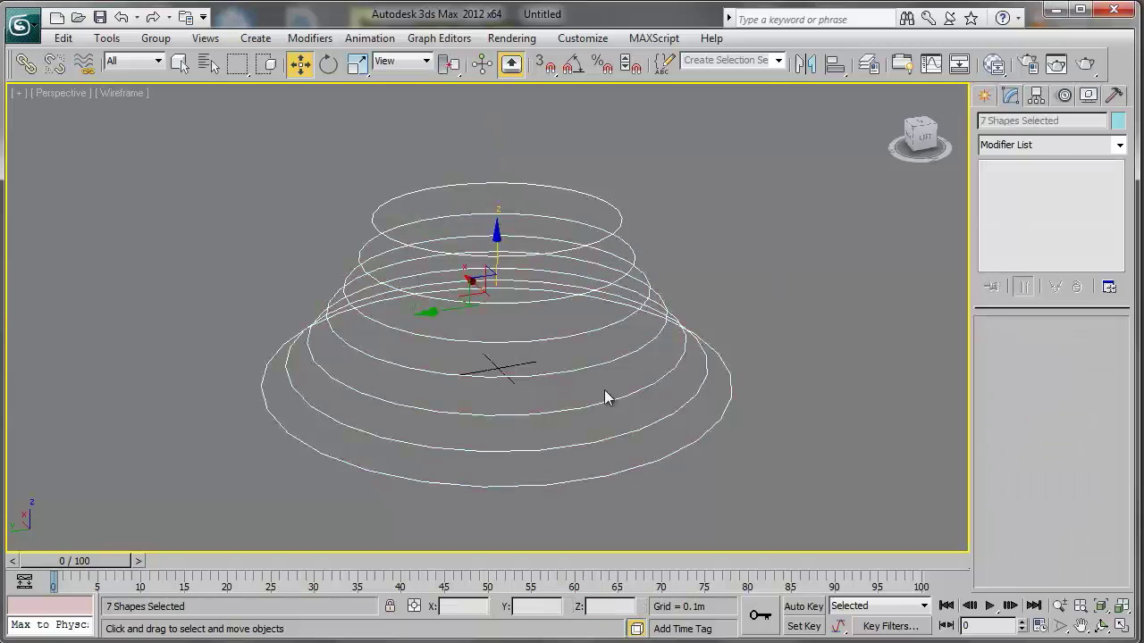
Create a Terrain compound object from the seven stacked circles and display it shaded with edged faces
click(985, 97)
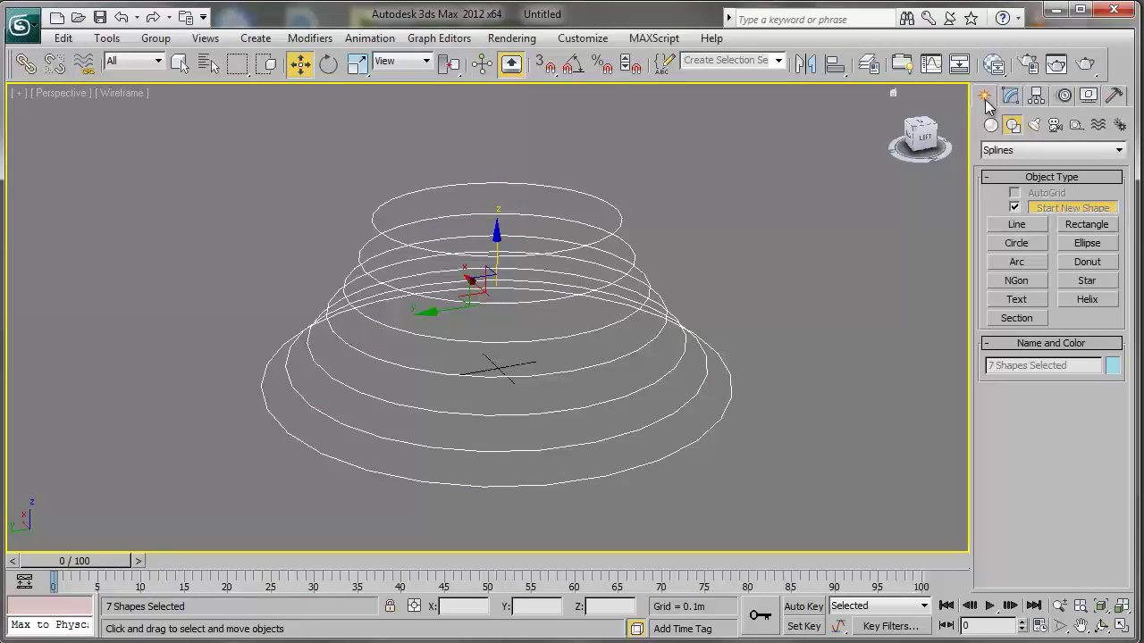
click(991, 126)
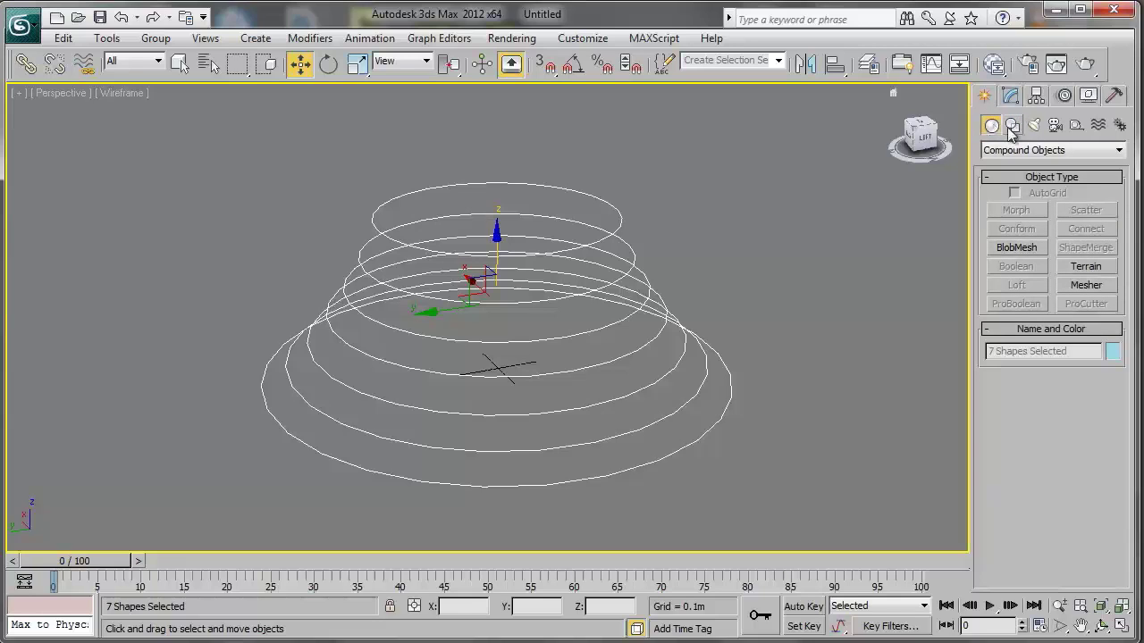
click(1082, 265)
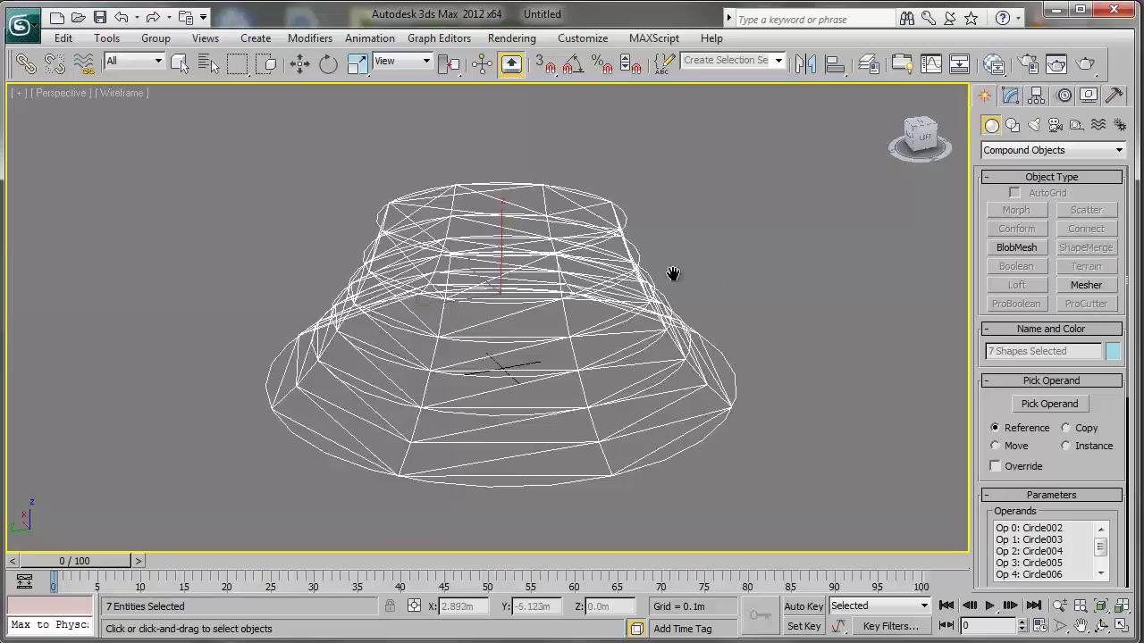
middle_drag(658, 277, 631, 284)
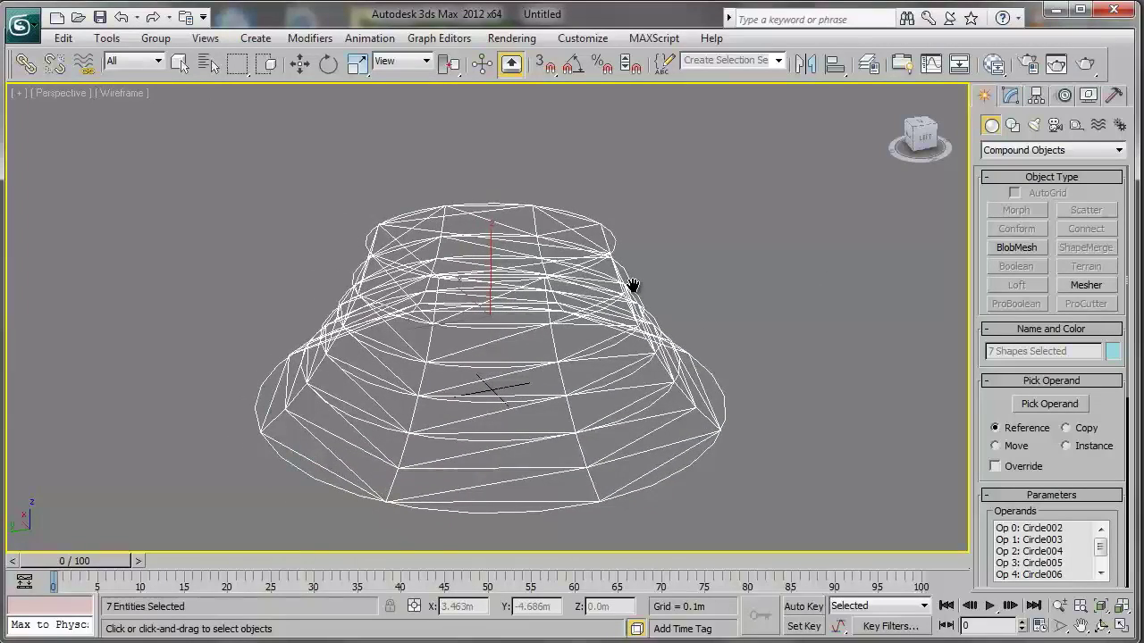
key(F3)
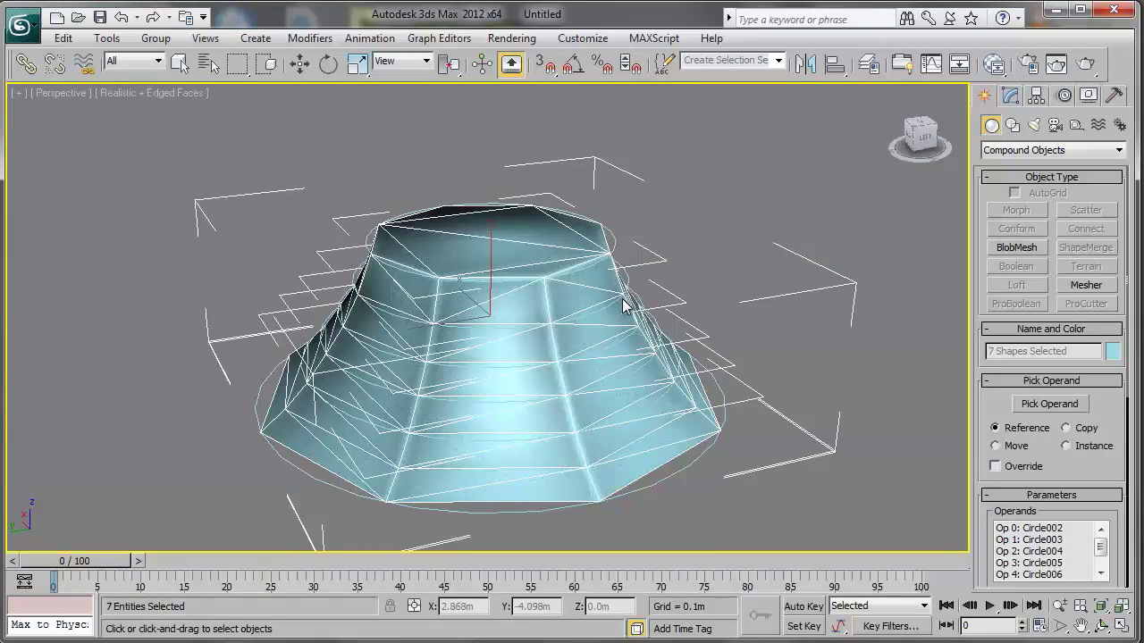
alt+middle_drag(493, 332, 555, 272)
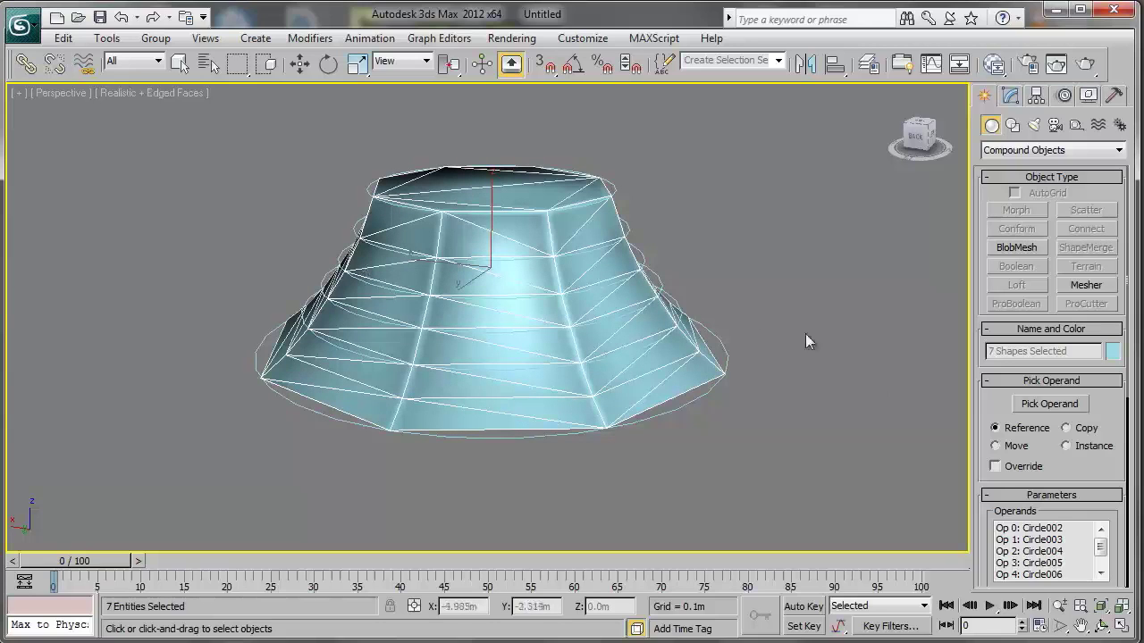
Set the terrain's horizontal simplification to Interpolate Points * 4 and turn off the edged-faces display
drag(1090, 456, 1065, 175)
drag(1104, 406, 1097, 299)
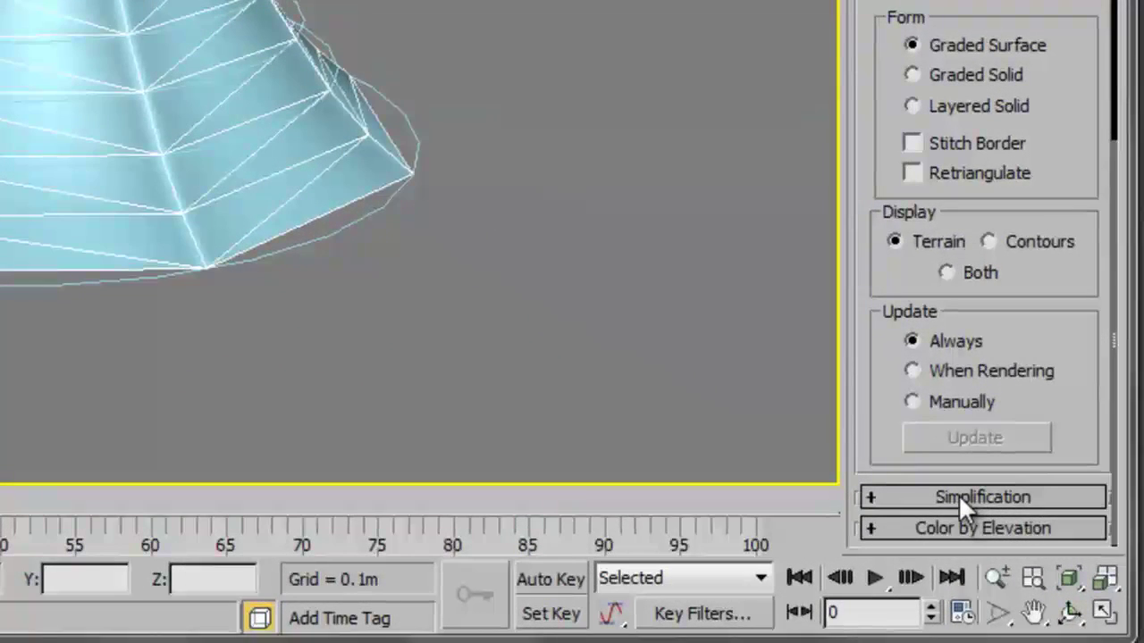
click(957, 494)
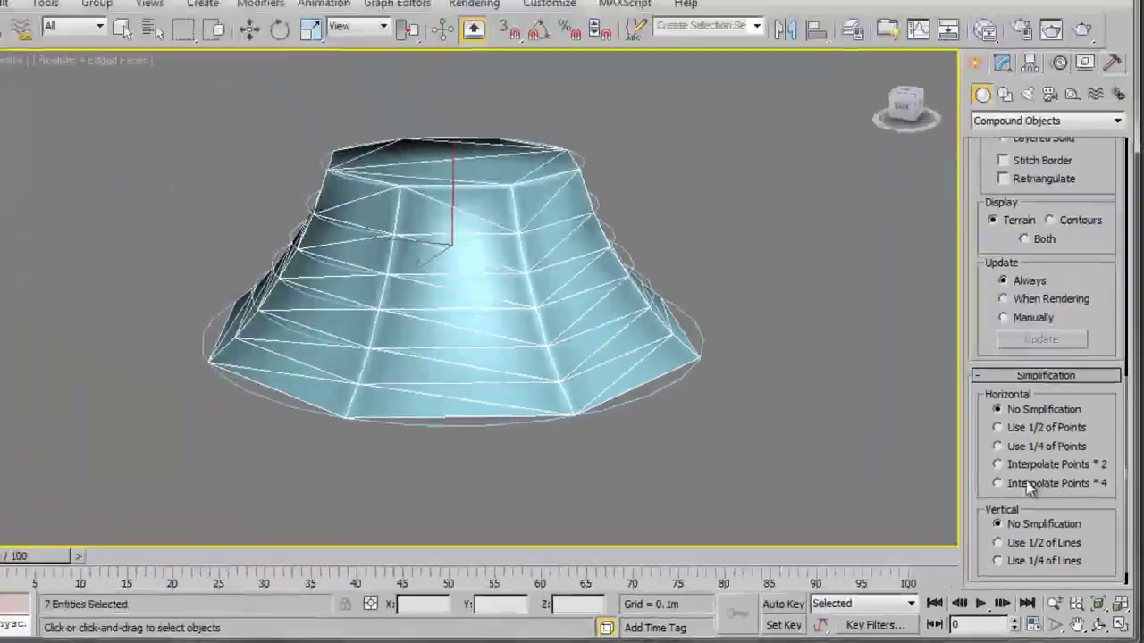
click(944, 380)
mouse_move(613, 391)
alt+middle_down()
mouse_move(614, 378)
mouse_move(589, 373)
mouse_move(524, 383)
mouse_move(475, 410)
mouse_move(515, 355)
mouse_move(543, 260)
mouse_move(565, 313)
mouse_move(615, 375)
mouse_move(651, 396)
mouse_move(611, 379)
alt+middle_up()
key(F4)
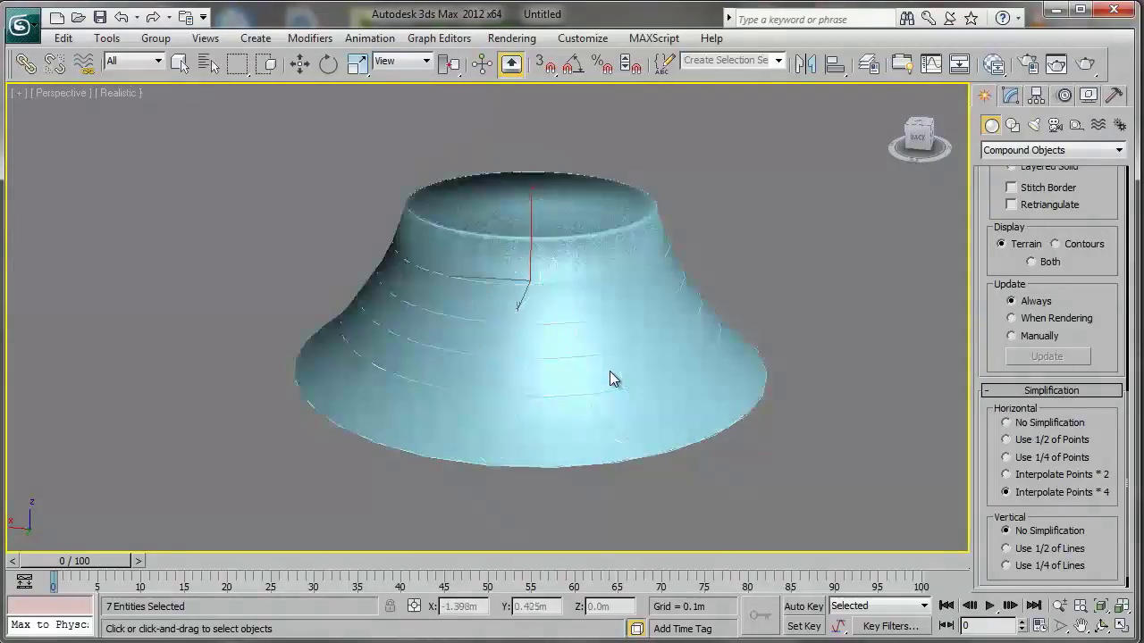
Inspect the smoothed terrain's profile and opening, and delete it together with its source circles
mouse_move(544, 342)
alt+middle_down()
mouse_move(462, 373)
mouse_move(378, 378)
mouse_move(366, 305)
mouse_move(429, 313)
alt+middle_up()
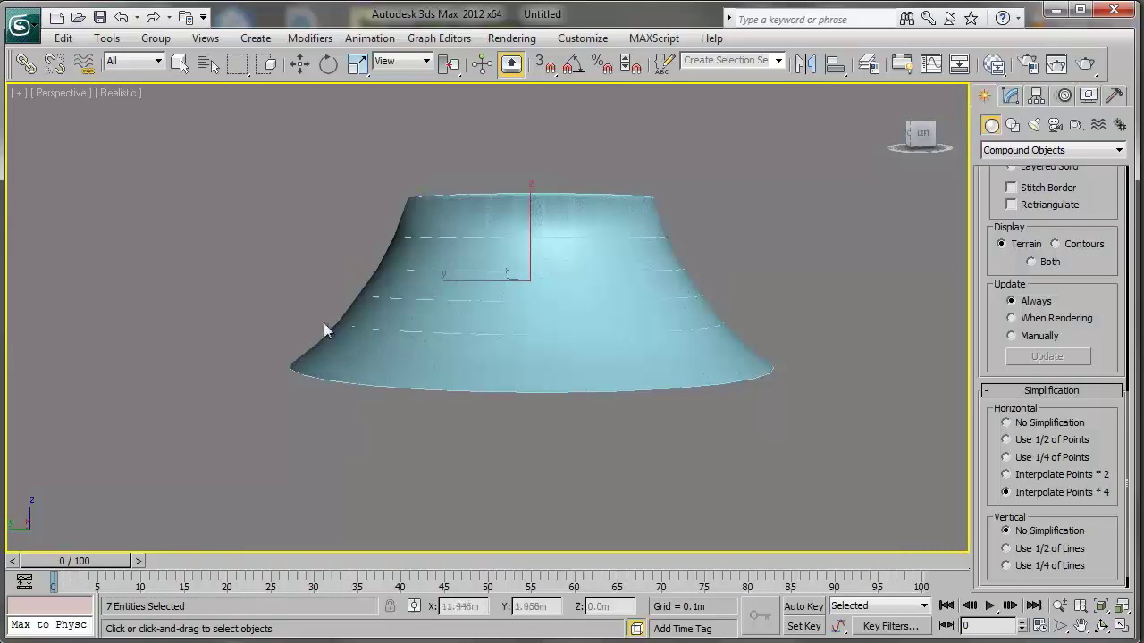
alt+middle_drag(313, 363, 287, 388)
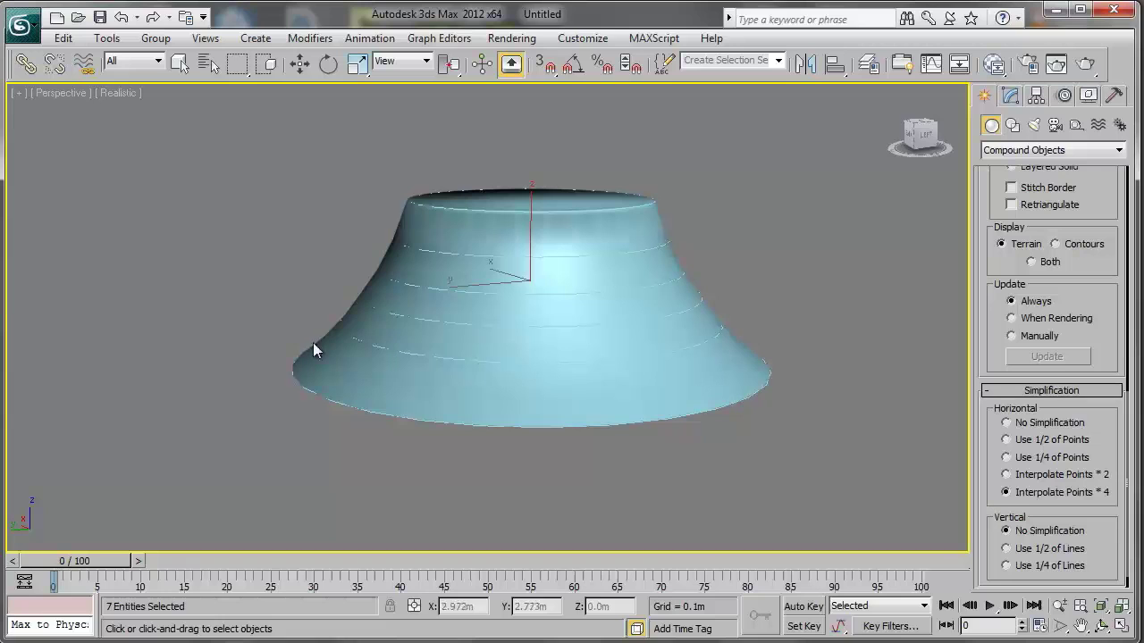
mouse_move(503, 312)
middle_down()
mouse_move(454, 294)
mouse_move(503, 321)
middle_up()
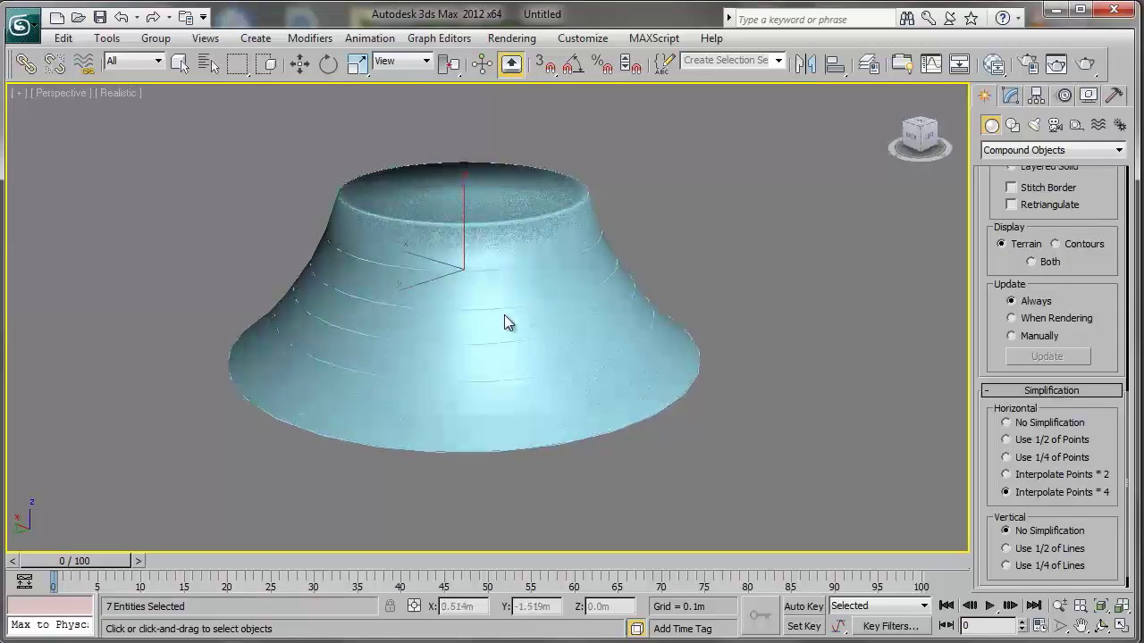
key(Delete)
key(w)
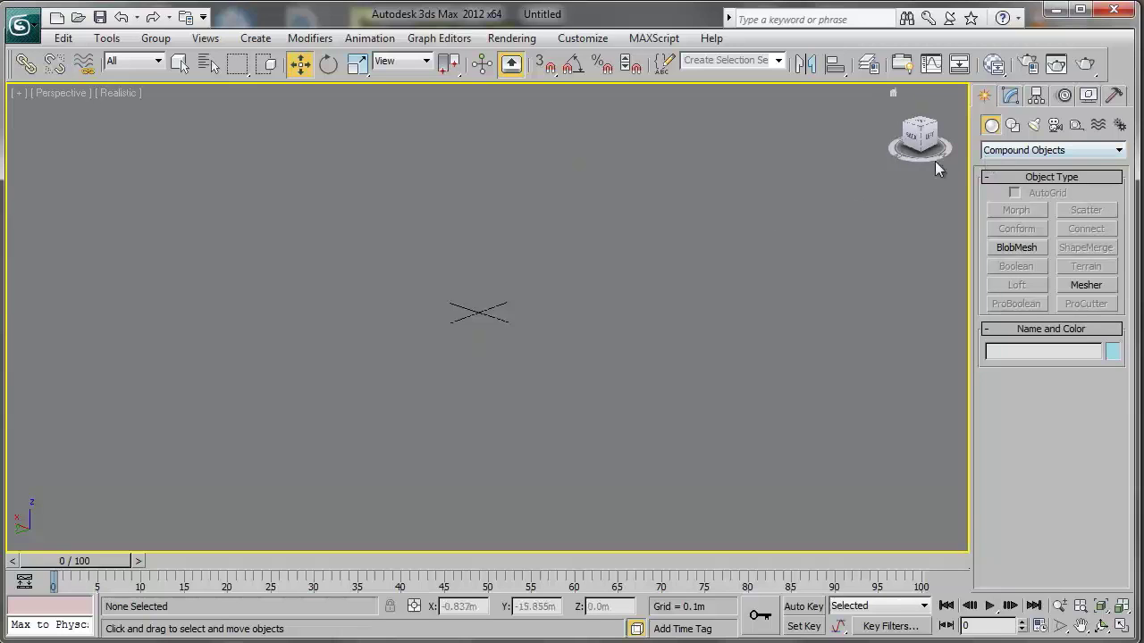
Create a standard primitive plane about 1.35 m long and 1.40 m wide across the home grid
click(997, 150)
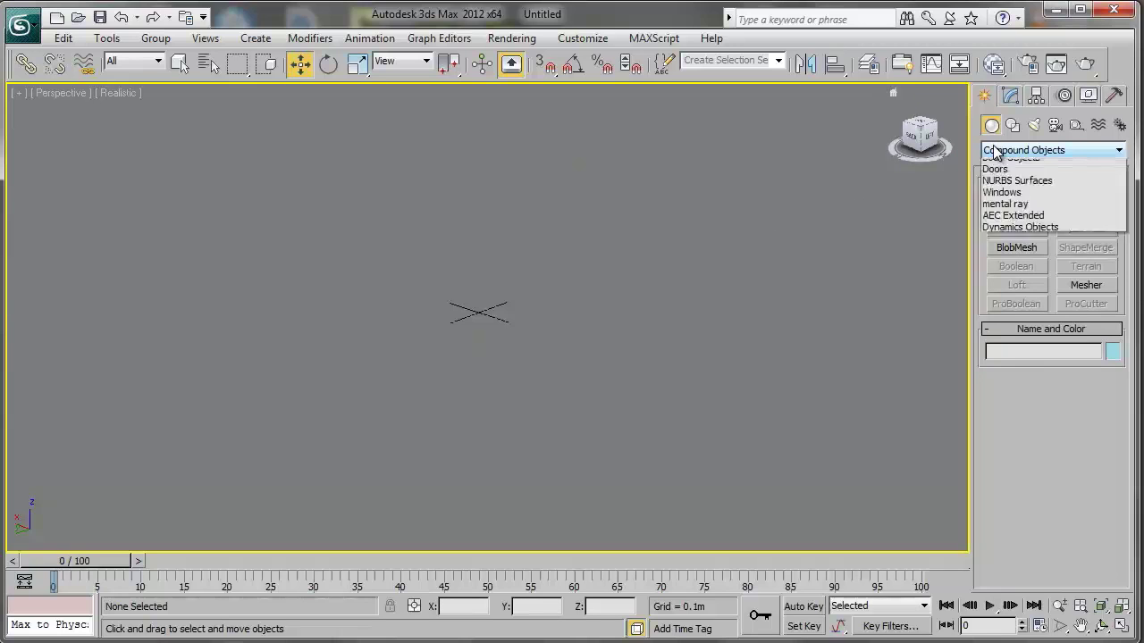
click(1008, 167)
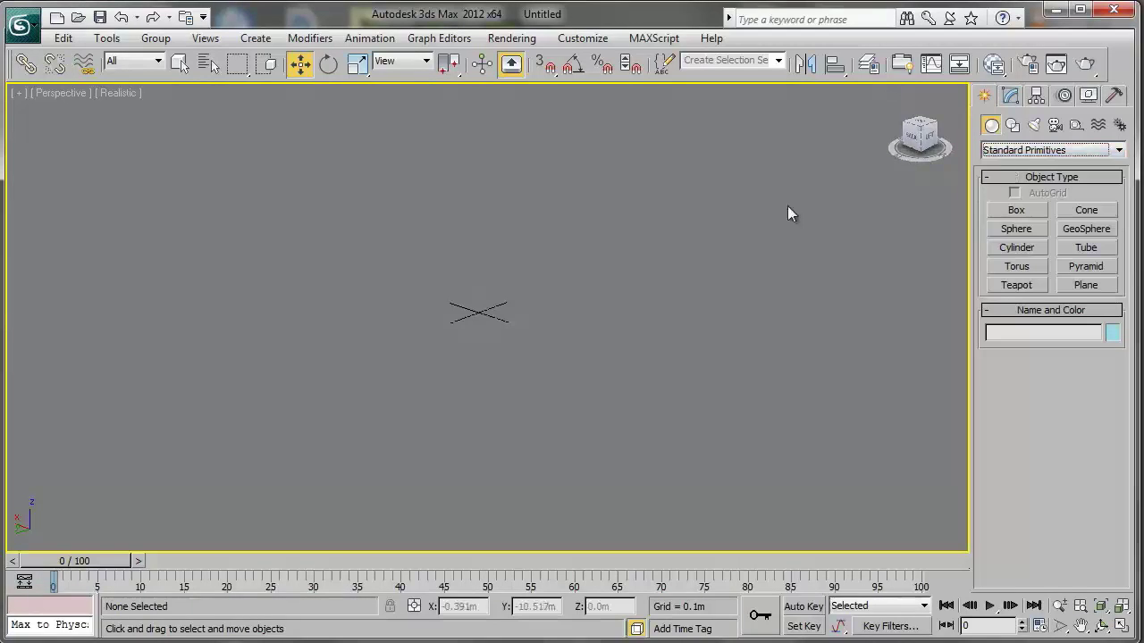
key(z)
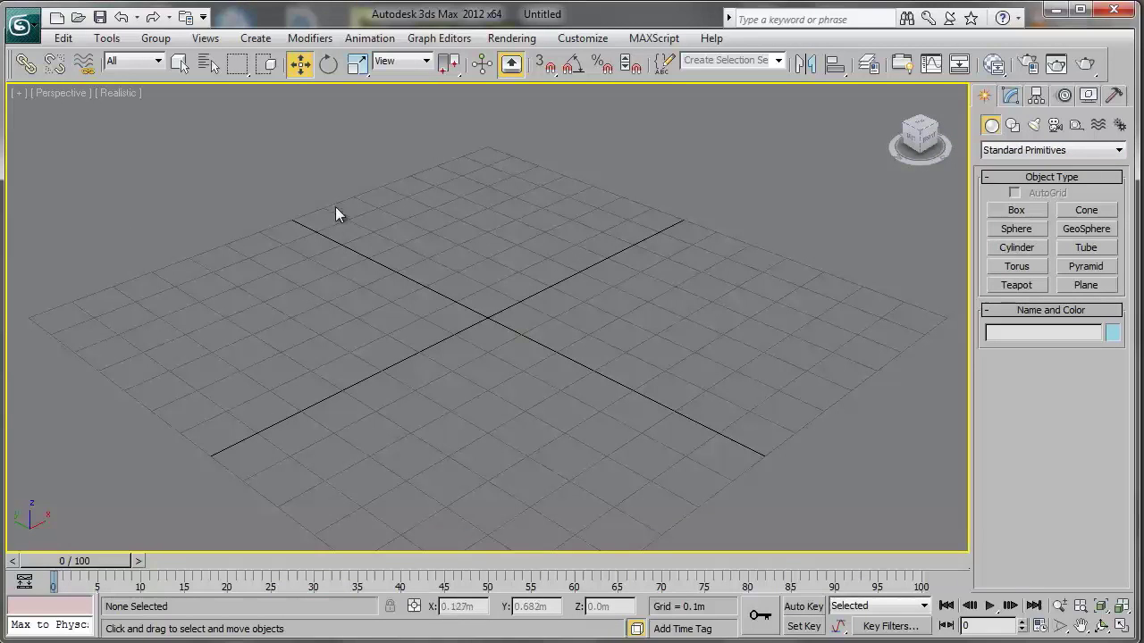
click(1087, 285)
drag(435, 129, 572, 547)
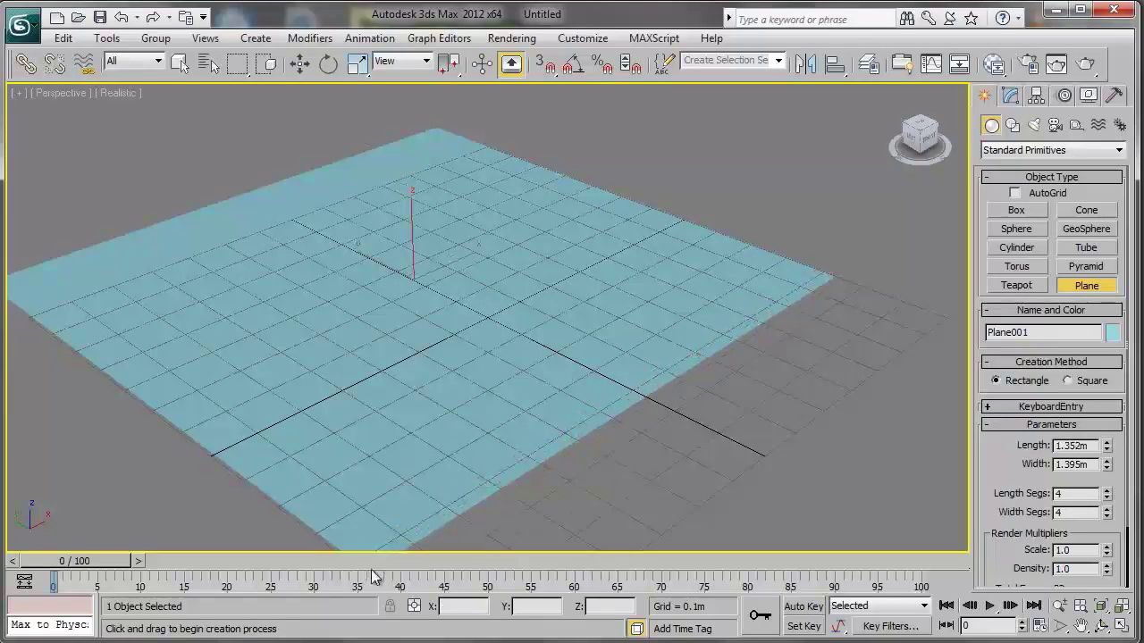
key(w)
key(z)
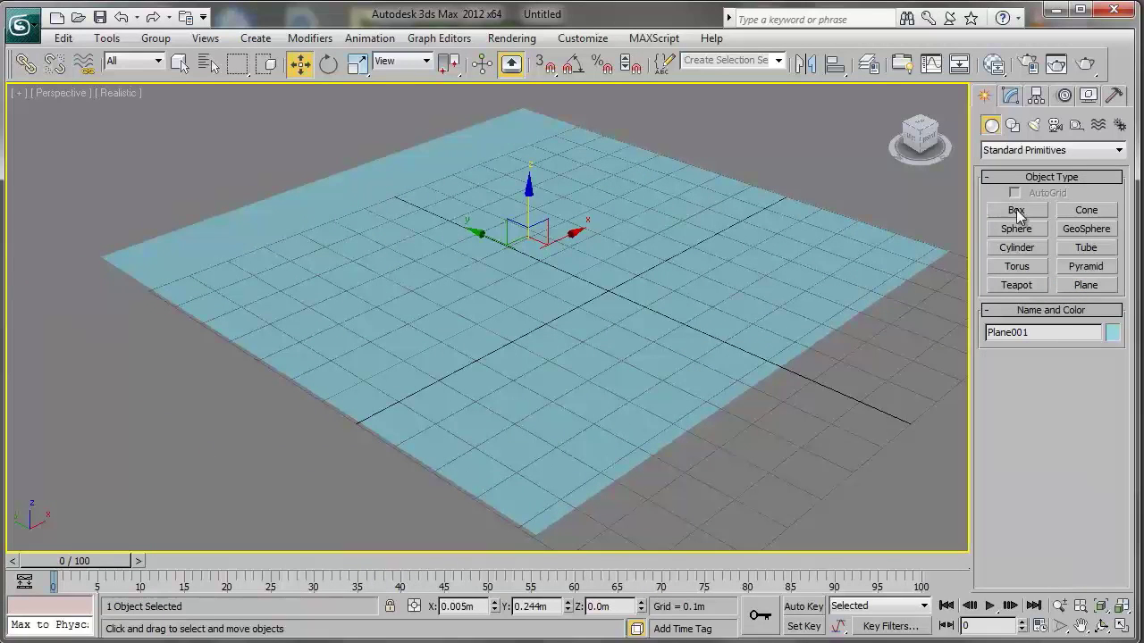
Create a small teapot on the grid just beside the plane, near X 0.328 m, Y -0.658 m
click(1016, 285)
middle_drag(893, 291, 802, 344)
drag(801, 345, 823, 355)
key(w)
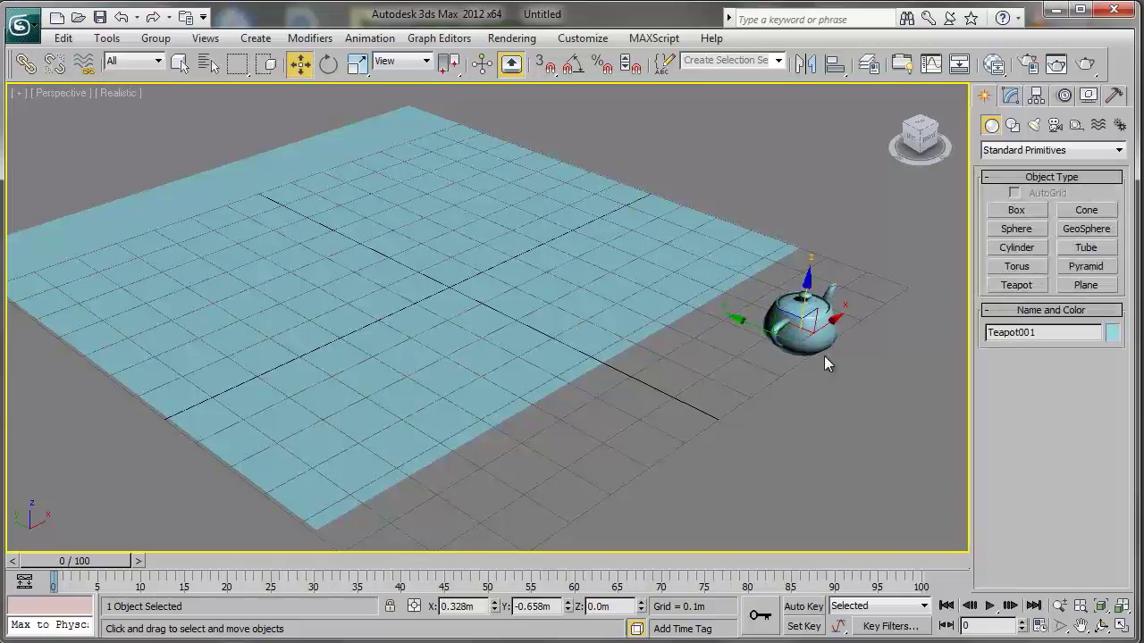
Select the plane, display edged faces and bring up the compound object types
click(683, 259)
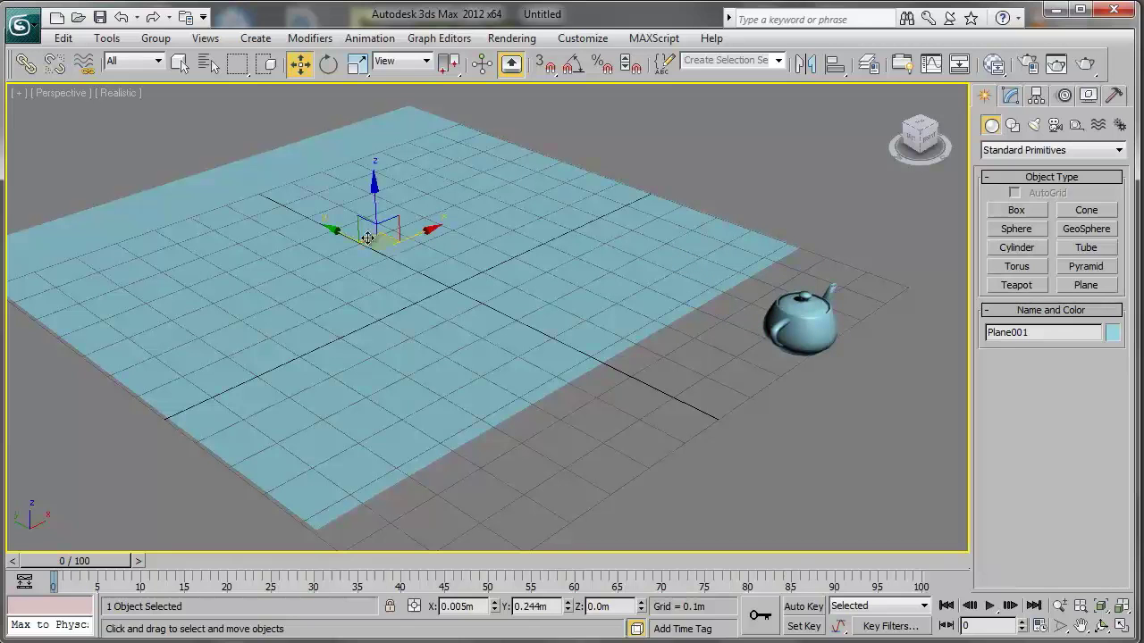
middle_drag(446, 248, 475, 279)
key(F4)
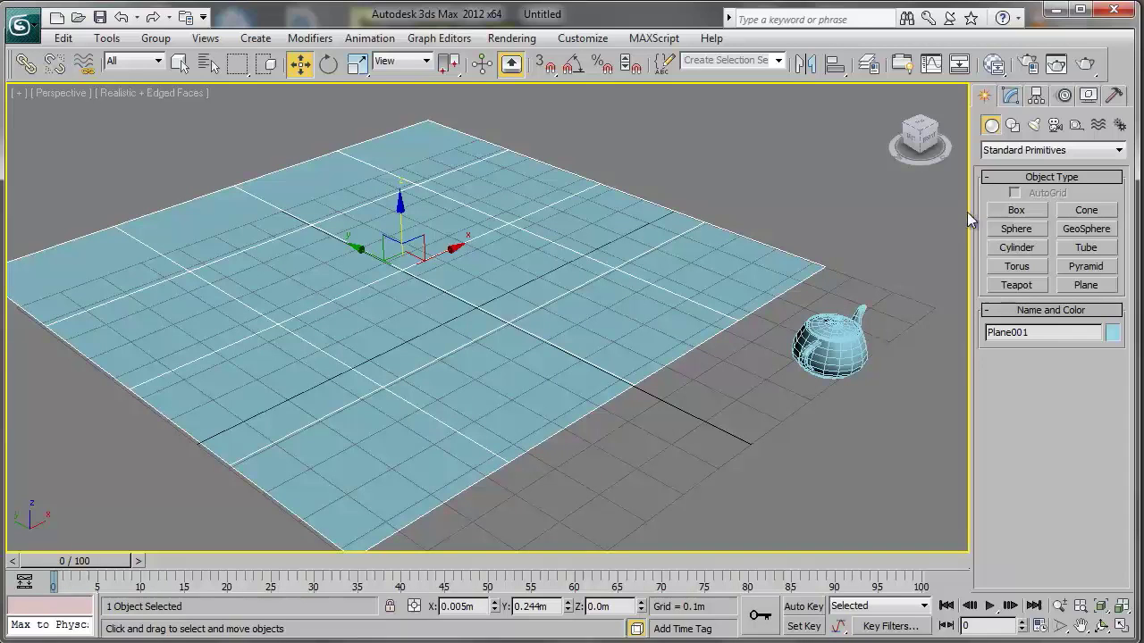
click(1033, 152)
click(1014, 187)
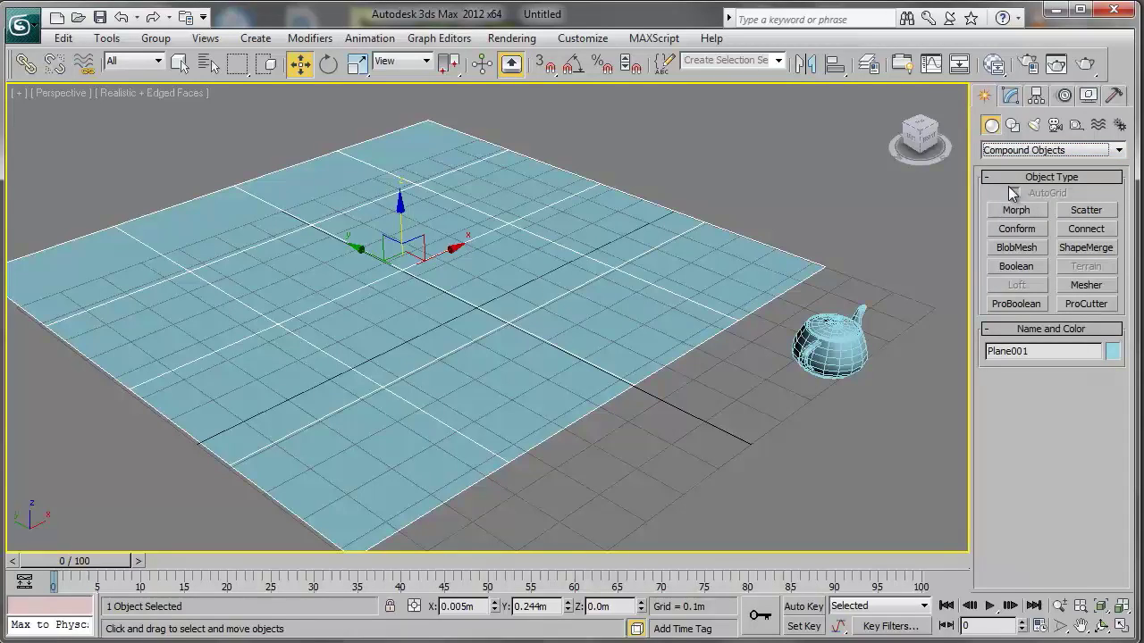
middle_drag(572, 253, 616, 254)
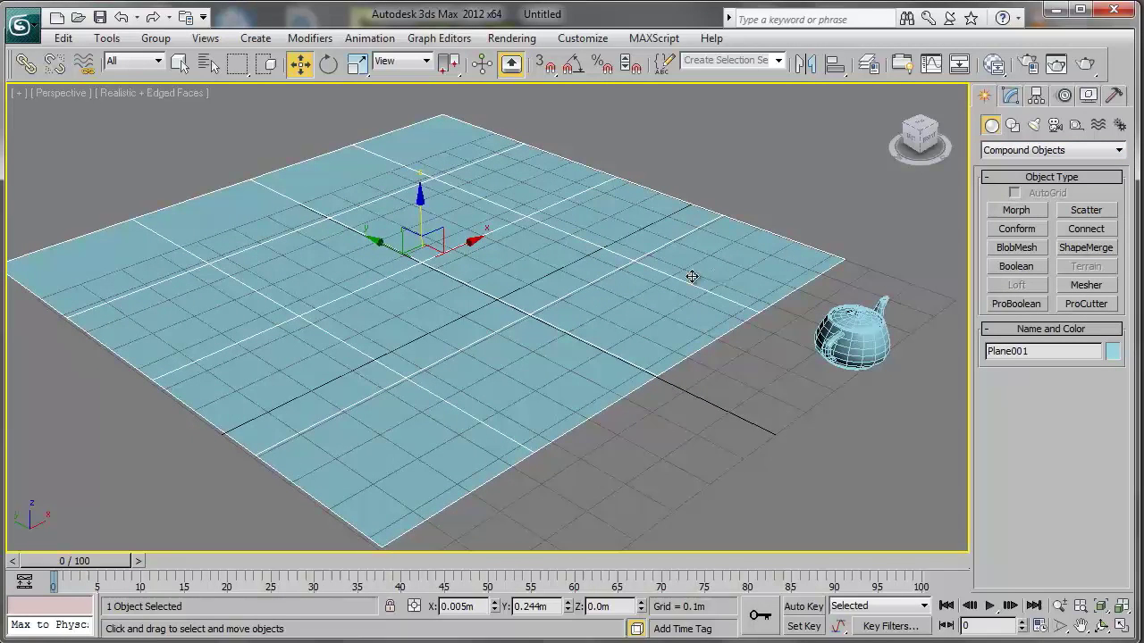
middle_drag(688, 273, 702, 281)
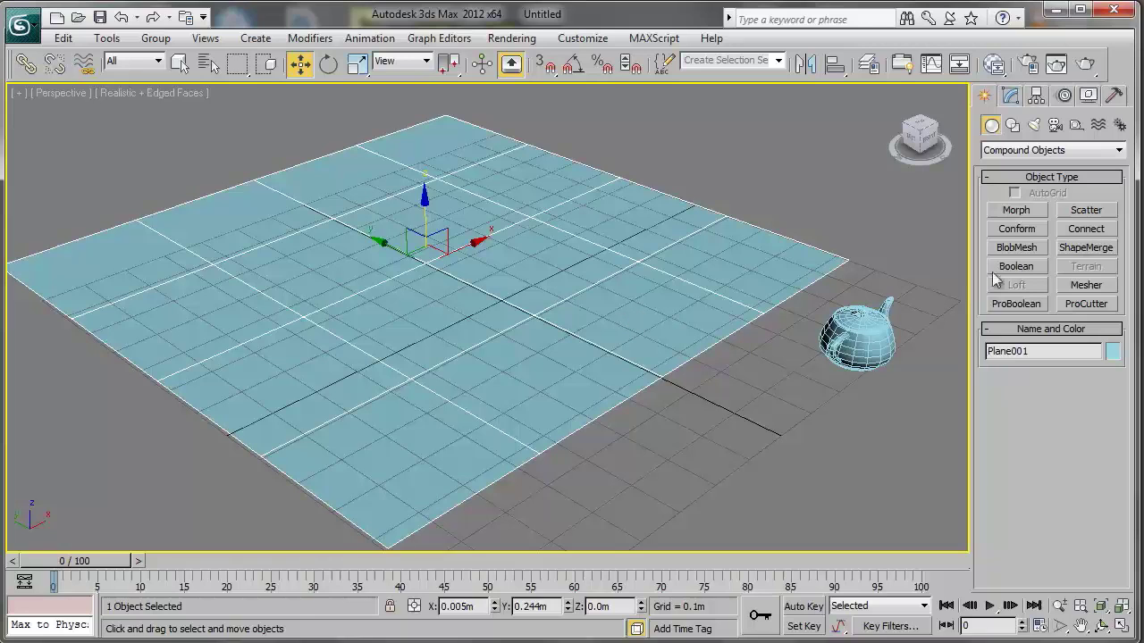
Try to scatter the plane with the teapot as its distribution object, and undo the operation
click(1085, 211)
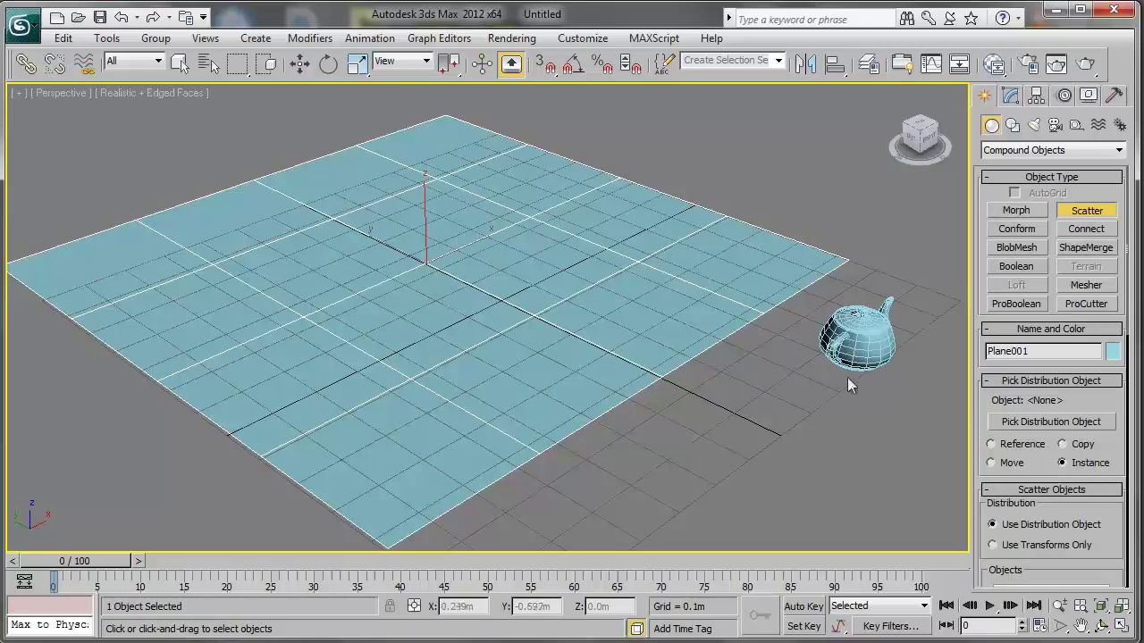
click(1014, 423)
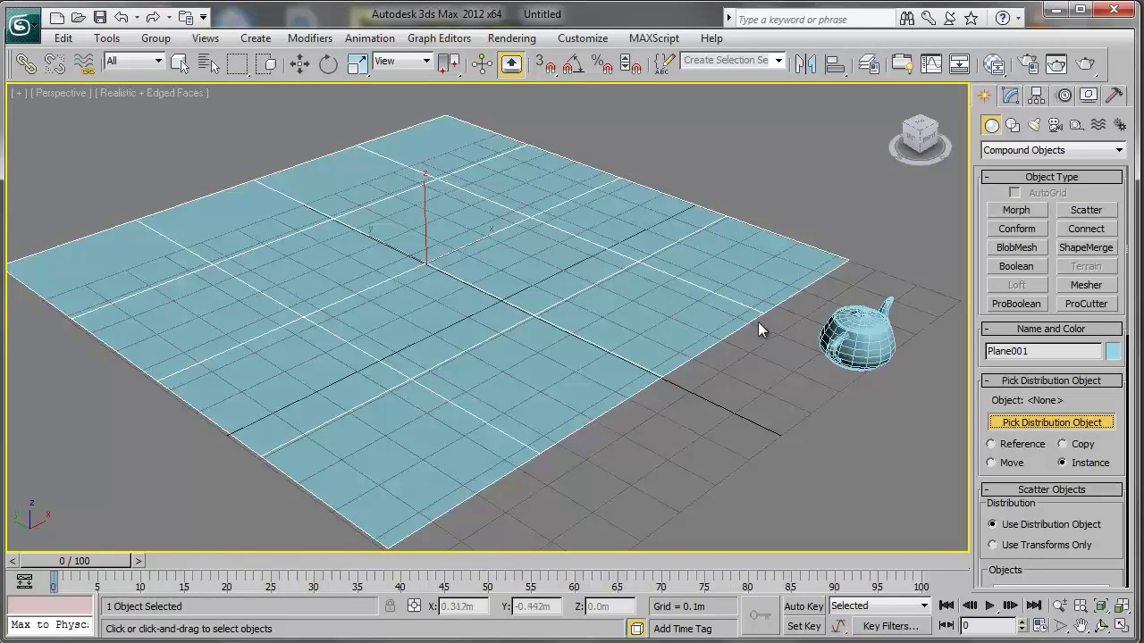
click(840, 335)
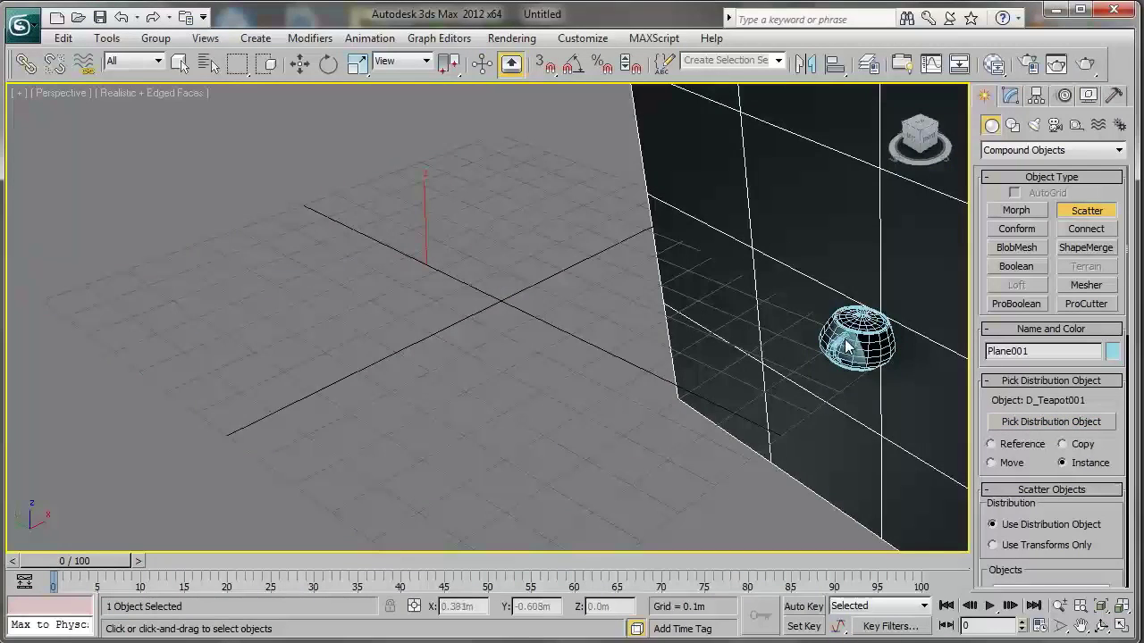
key(ctrl+z)
key(ctrl+z)
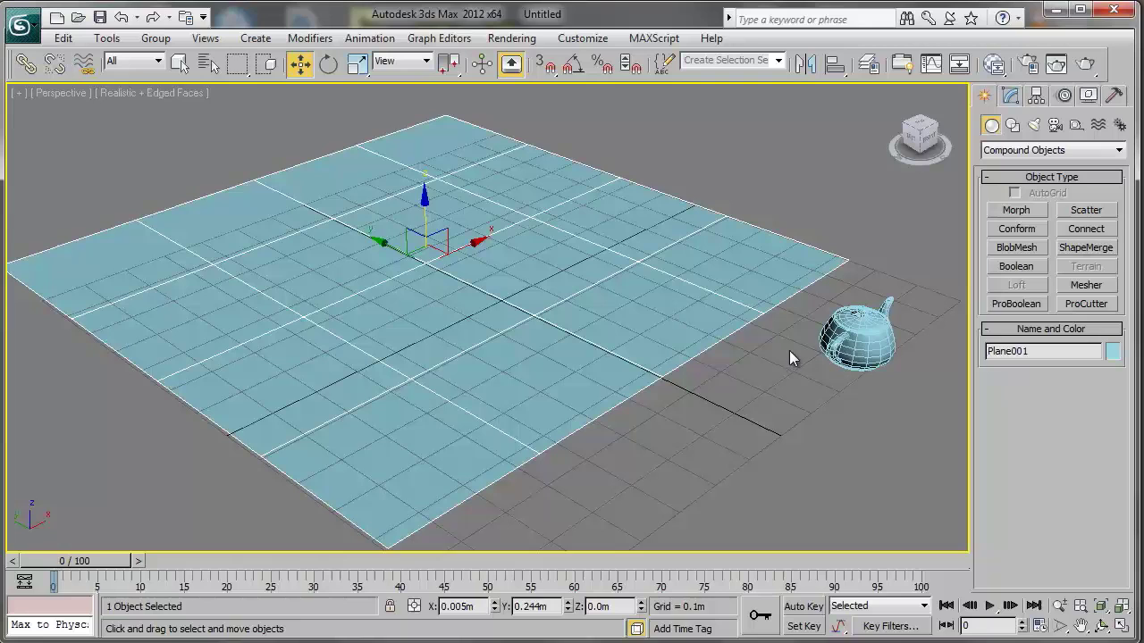
Select the teapot and scatter it with the plane as an instanced distribution object
middle_drag(789, 350, 785, 354)
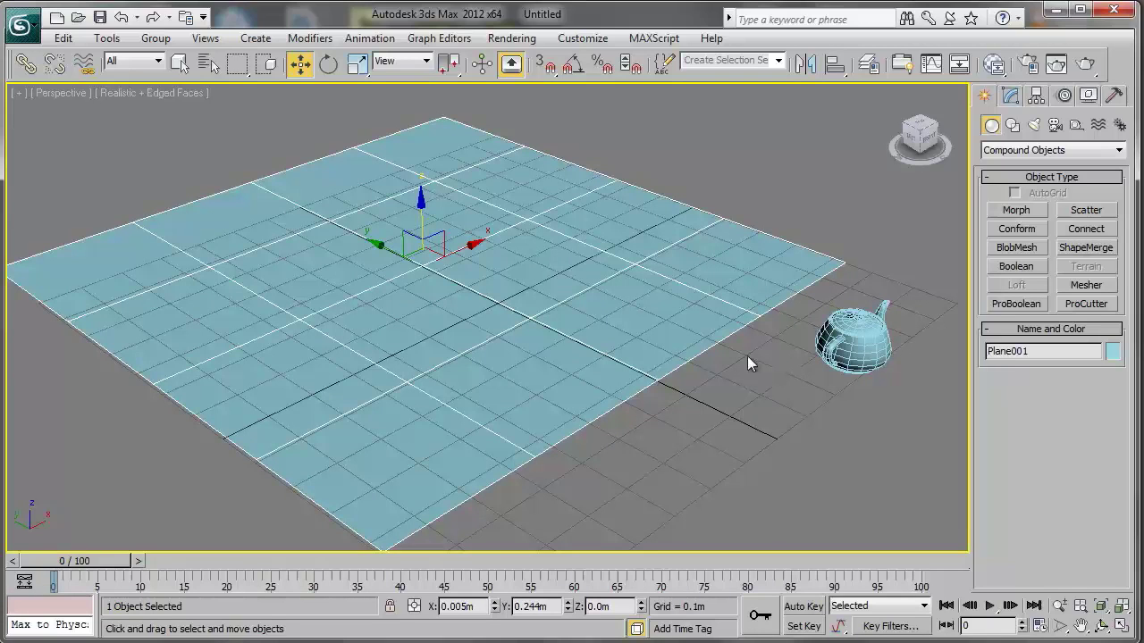
click(867, 402)
drag(874, 410, 841, 347)
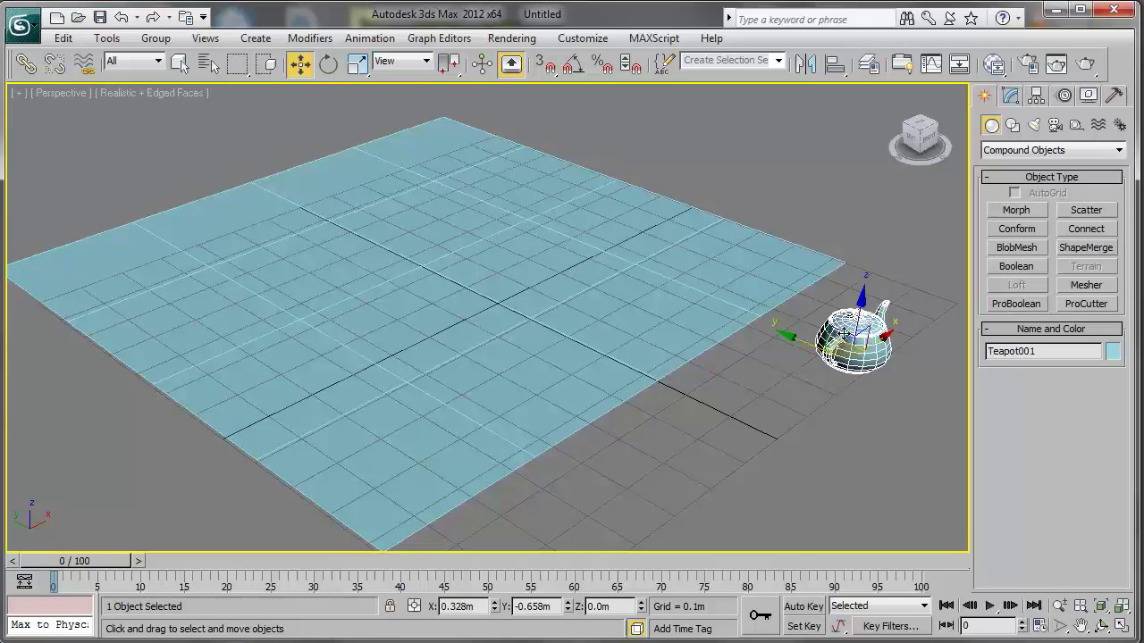
click(1087, 212)
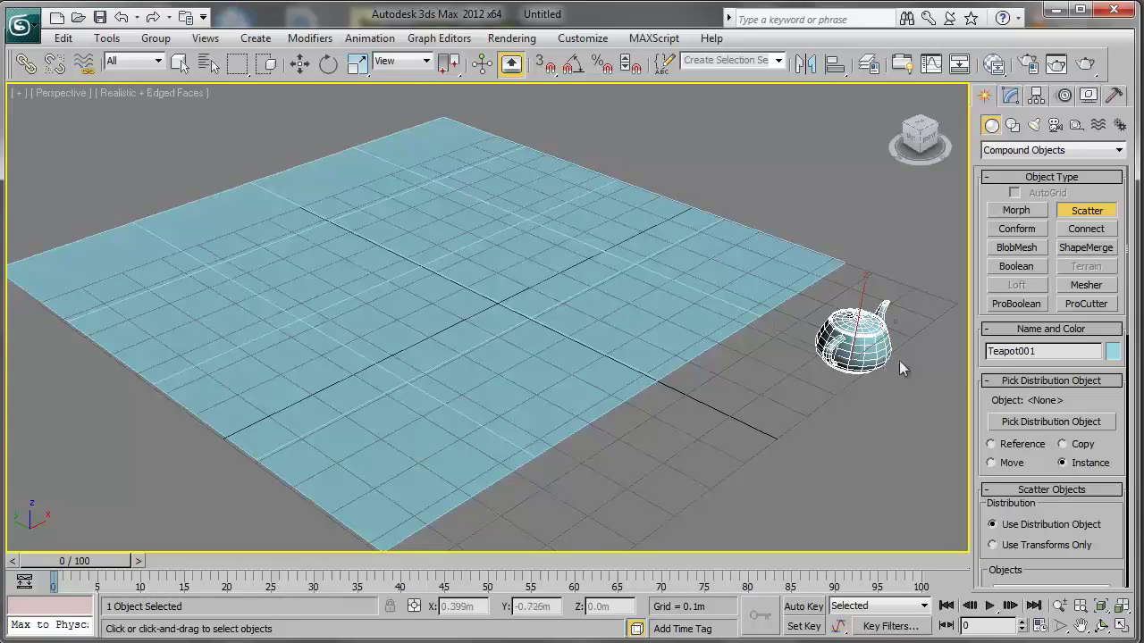
click(1042, 423)
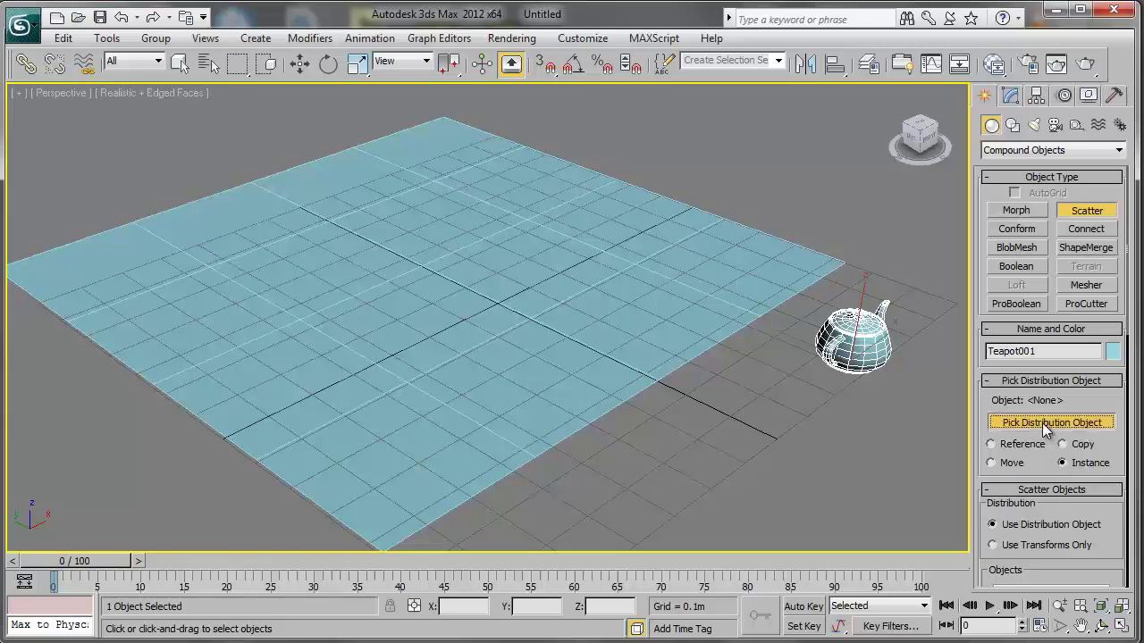
click(559, 320)
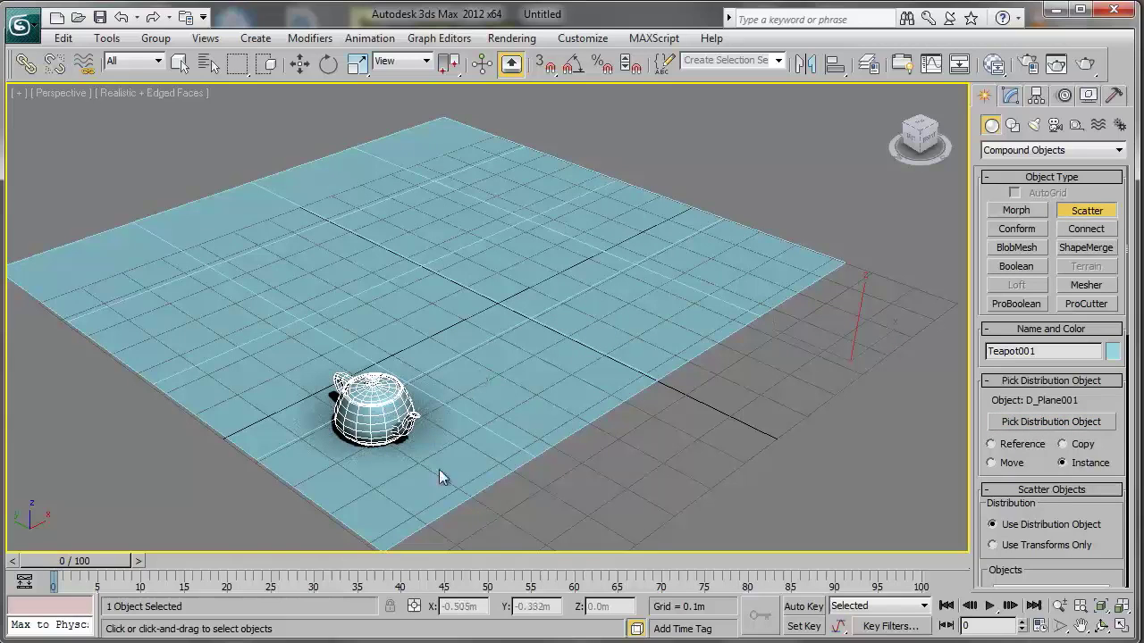
middle_drag(786, 372, 806, 342)
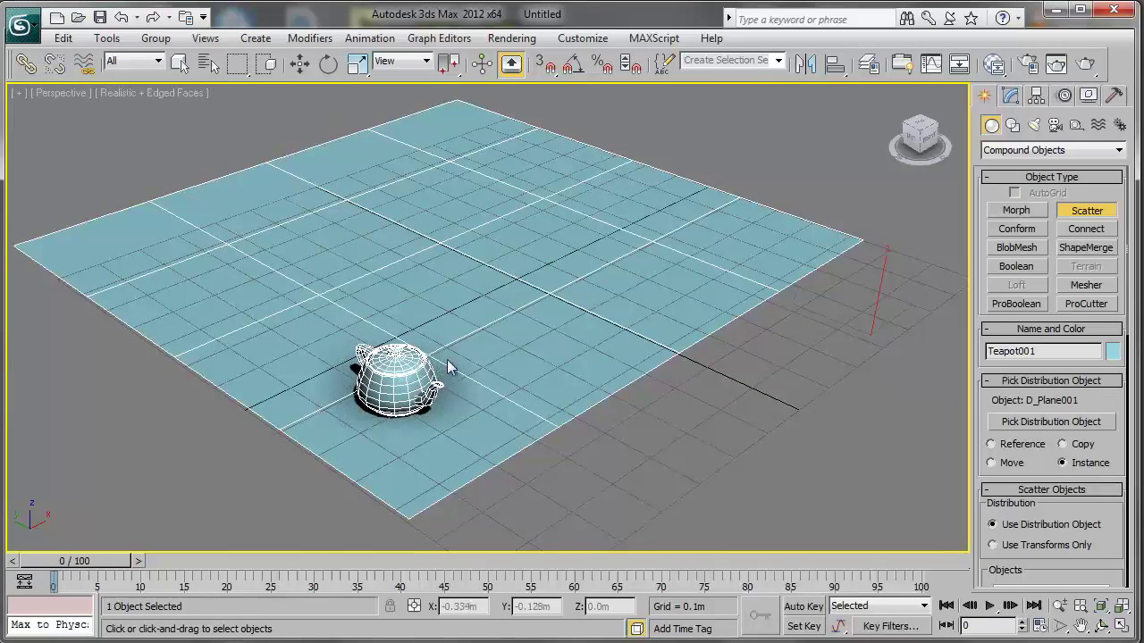
drag(1107, 449, 1105, 307)
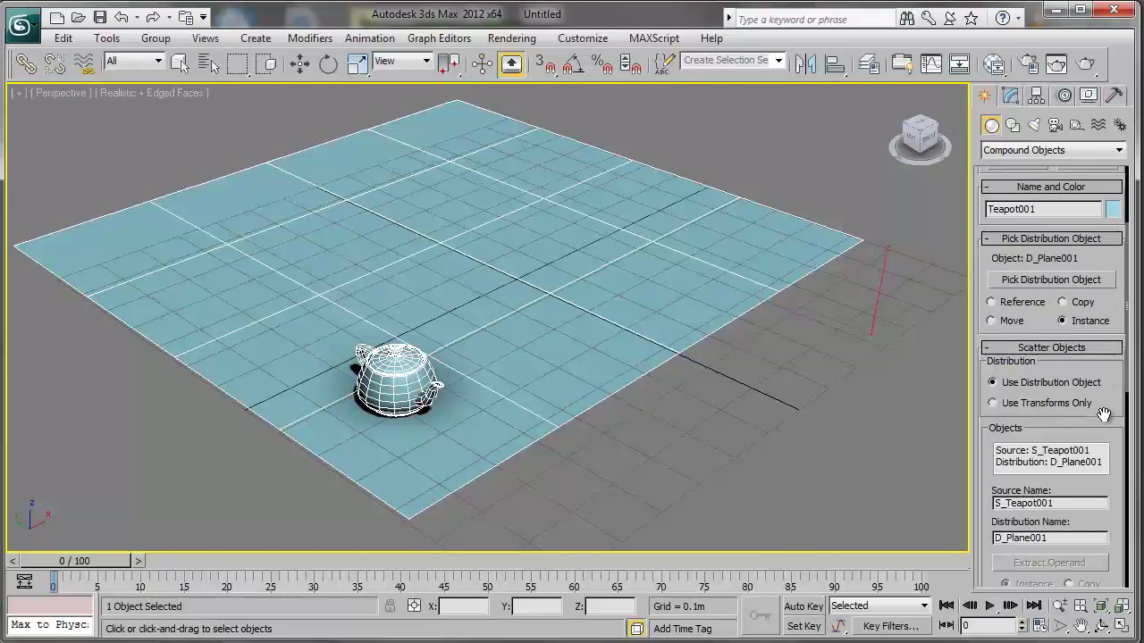
Increase the scatter's source object duplicates to 13
drag(1105, 416, 1104, 275)
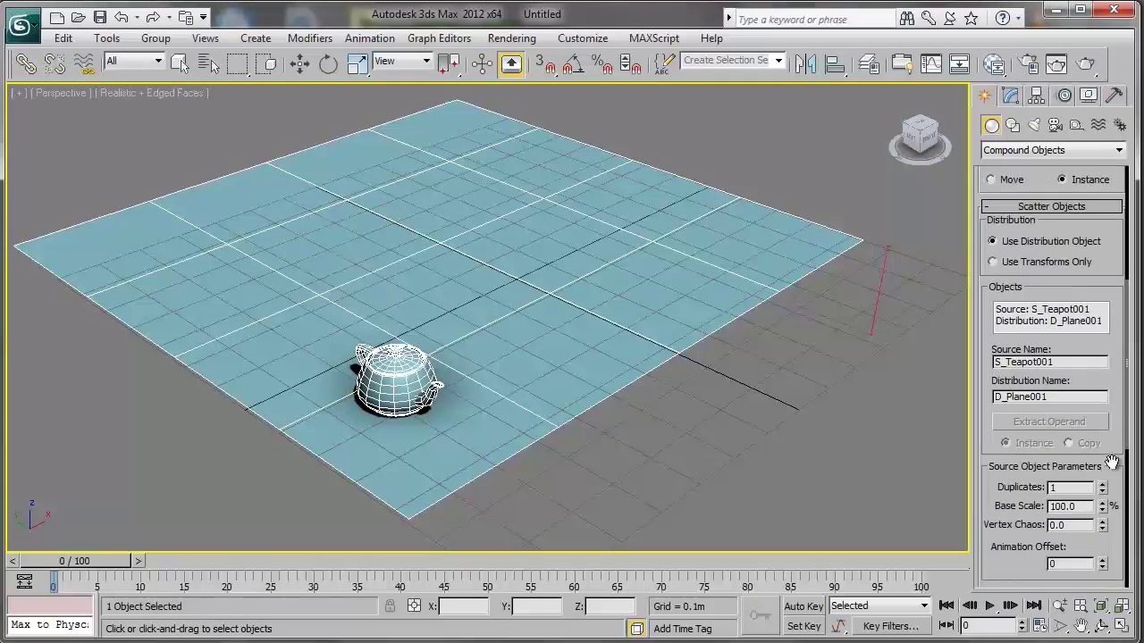
drag(1111, 463, 1111, 412)
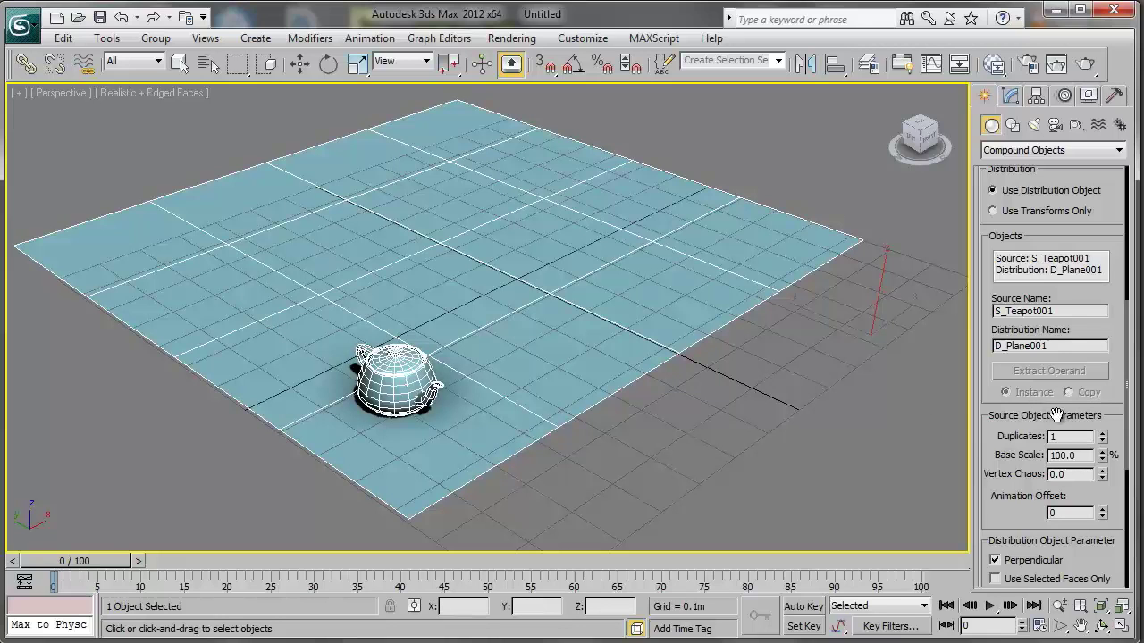
click(1102, 433)
click(1102, 433)
click(1103, 433)
click(1103, 432)
click(1103, 433)
click(1102, 433)
click(1104, 435)
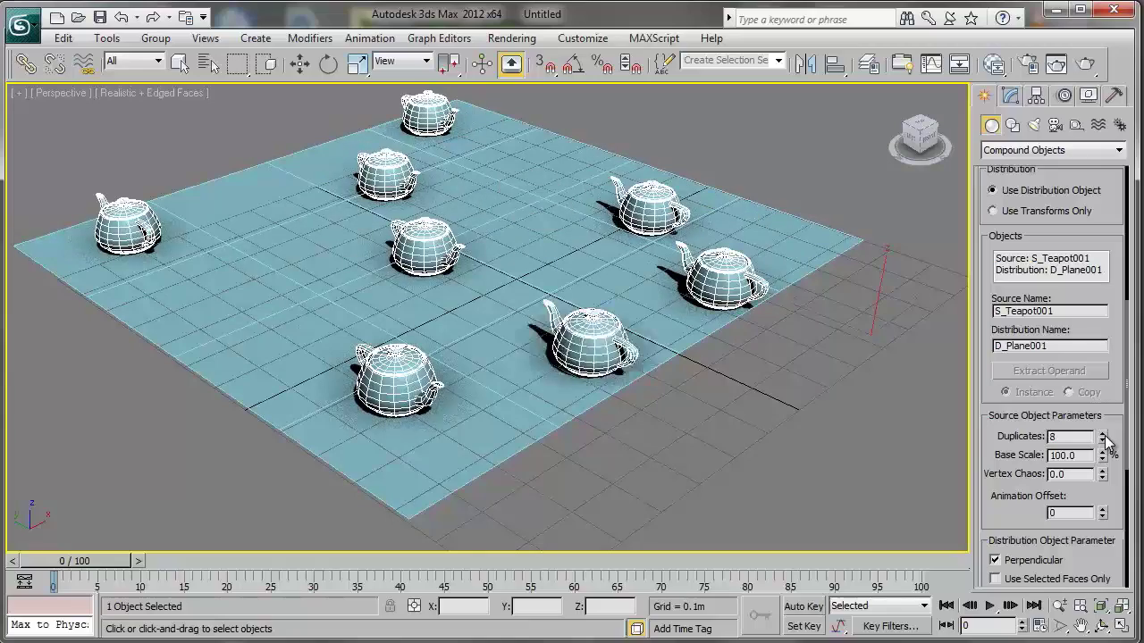
click(1104, 434)
click(1104, 434)
click(1103, 434)
click(1104, 434)
click(1104, 434)
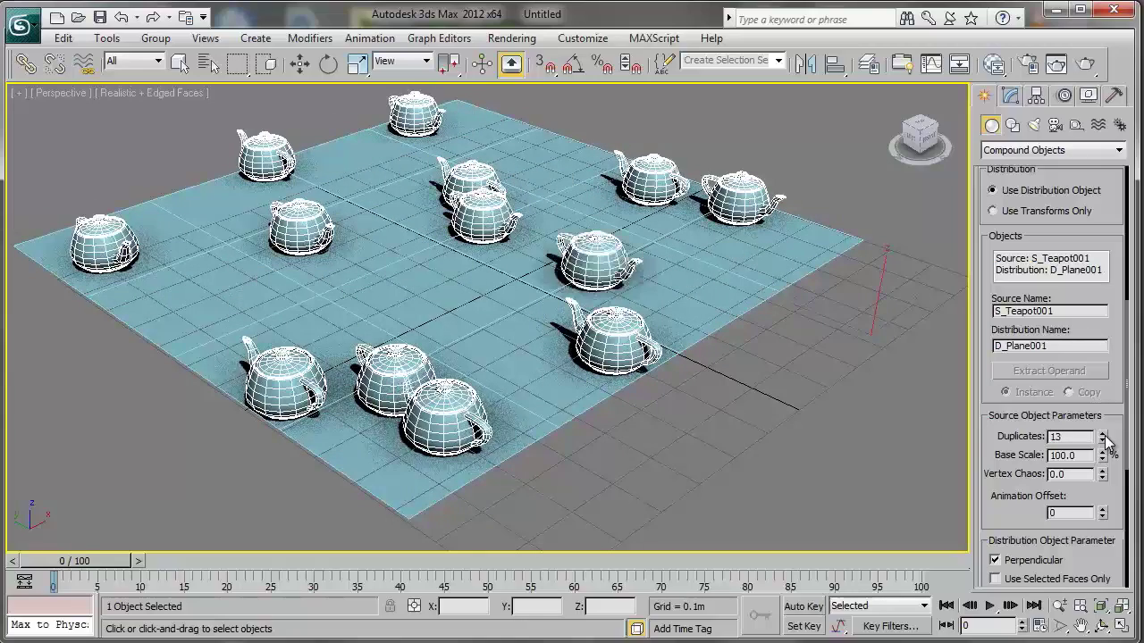
Raise the number of teapot duplicates to 77, and reduce it to 42
middle_drag(319, 284, 390, 304)
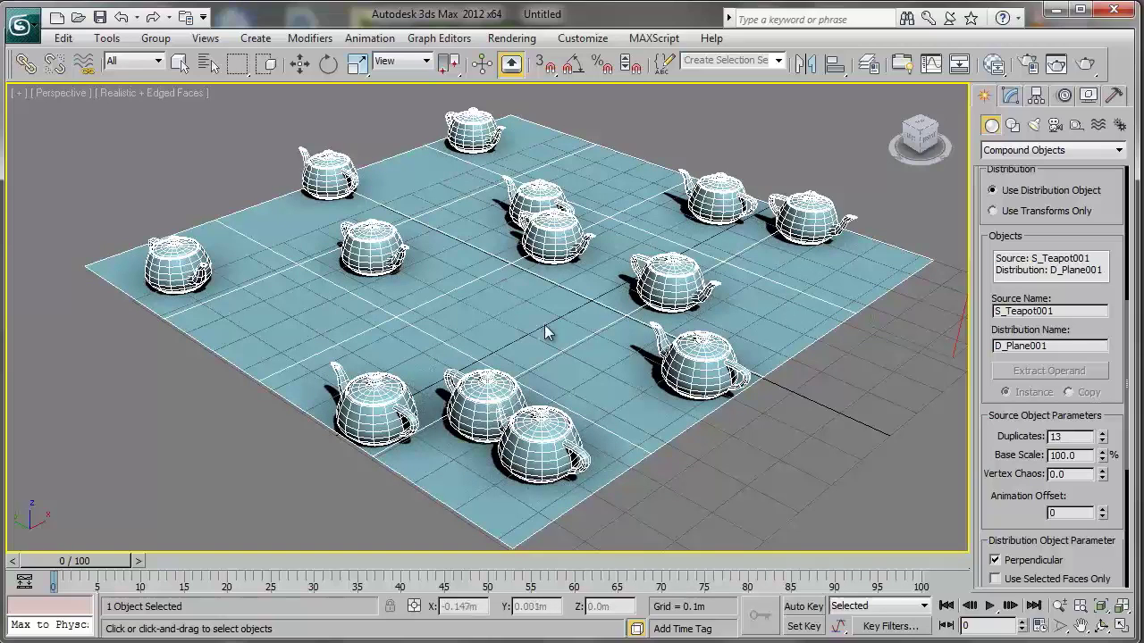
click(1104, 434)
click(1103, 434)
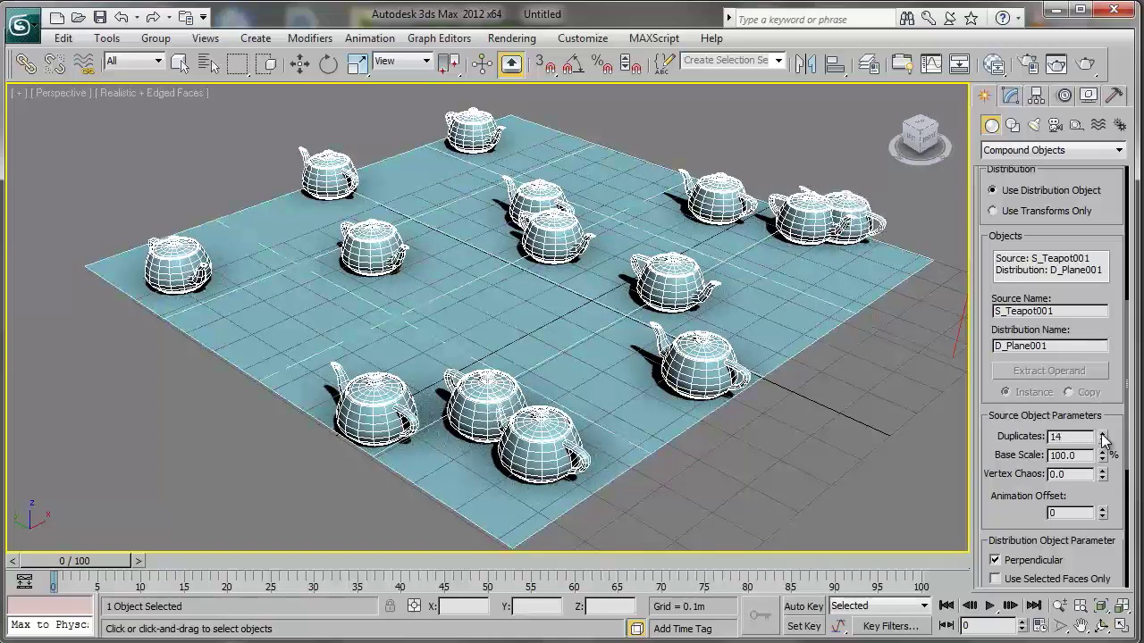
click(1103, 435)
click(1104, 434)
drag(1103, 435, 1103, 379)
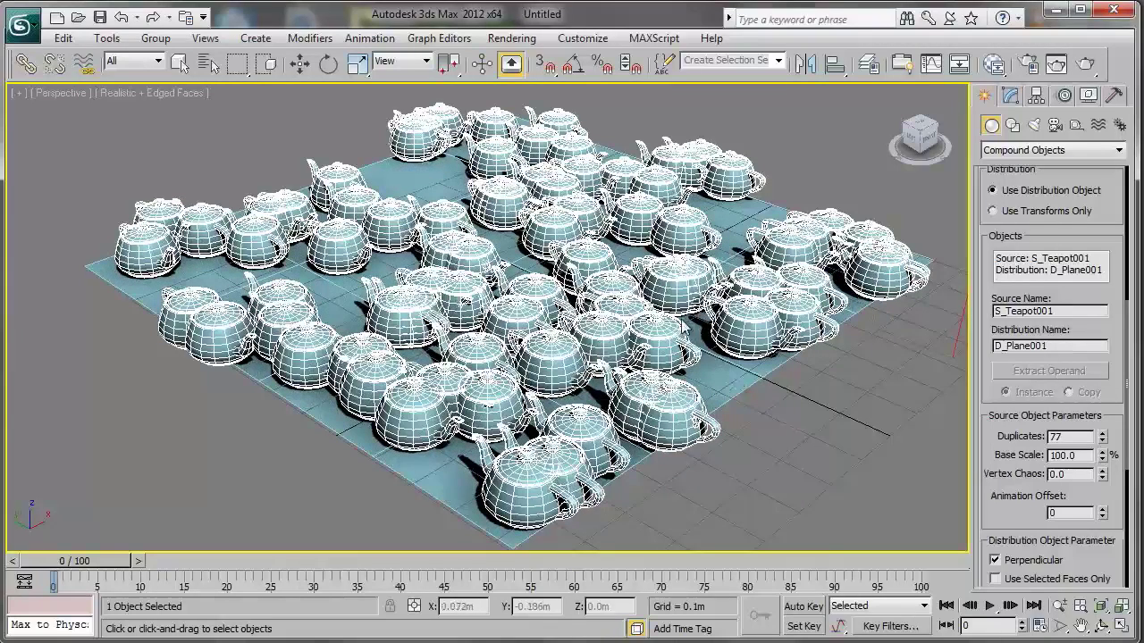
drag(1104, 441, 1106, 513)
Reduce the base scale of the scattered teapots to 68.9%
click(1102, 458)
right_click(1104, 454)
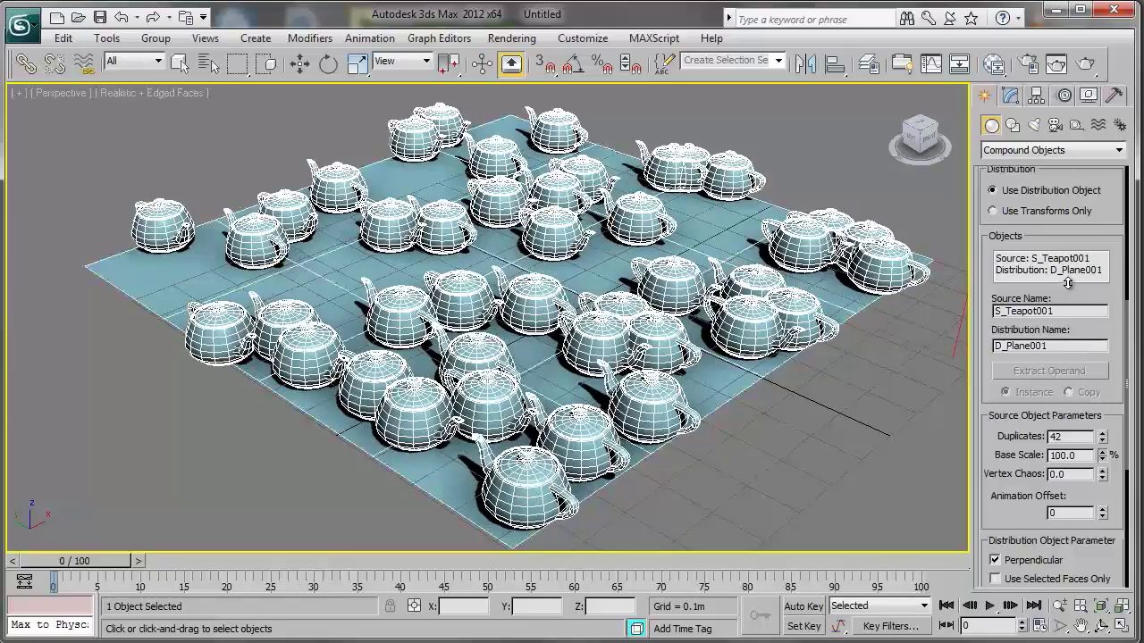
drag(1104, 458, 1104, 490)
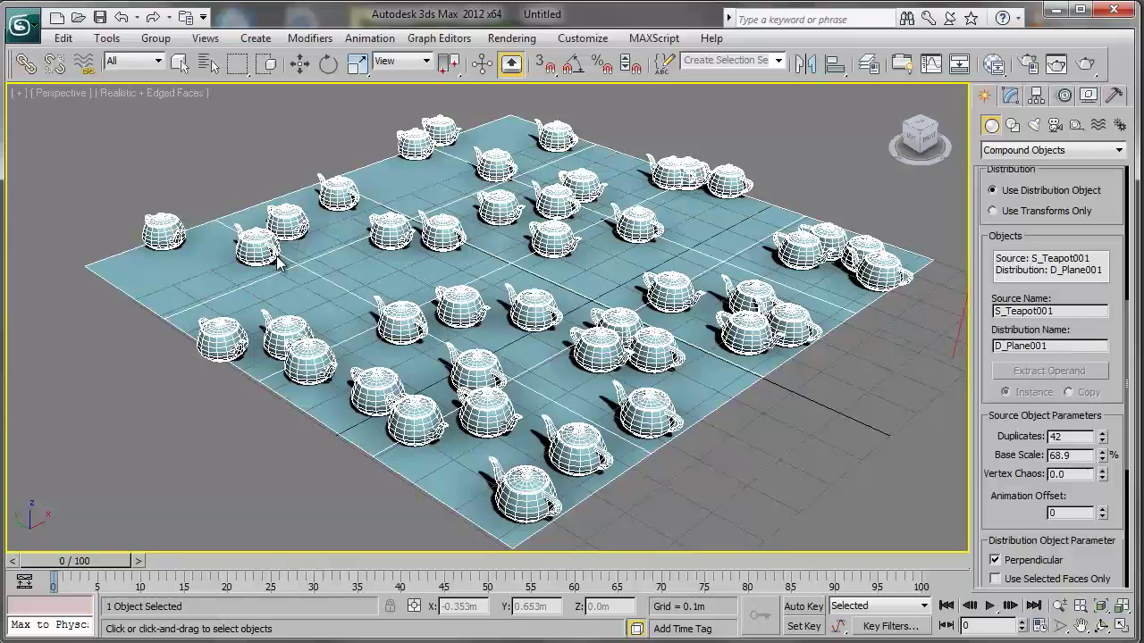
middle_drag(639, 281, 632, 278)
scroll(630, 276, down, 3)
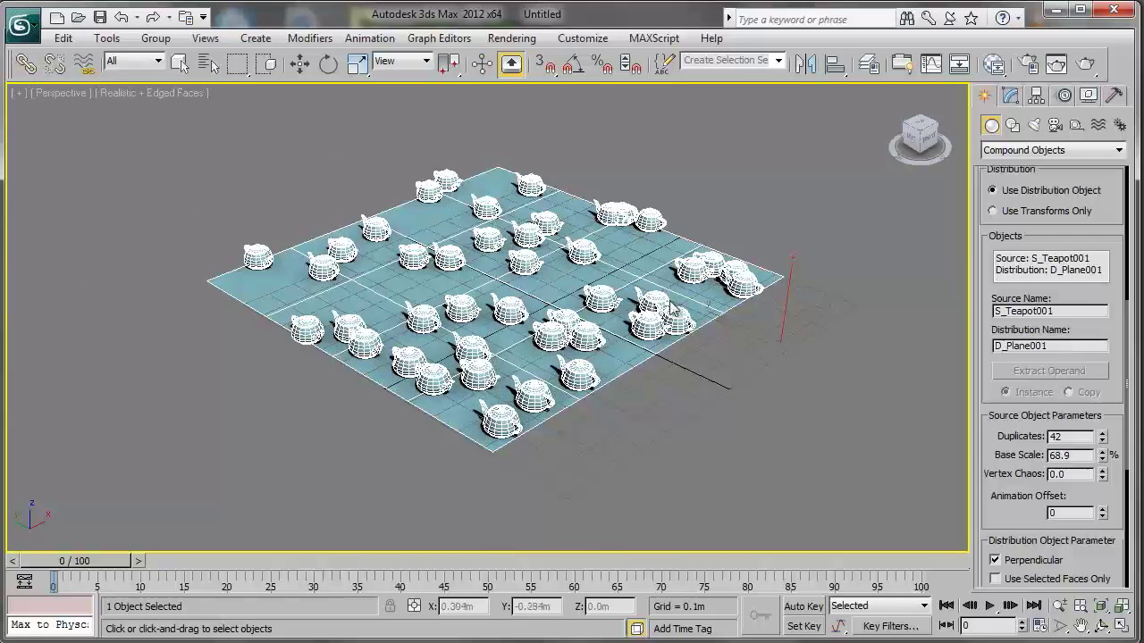